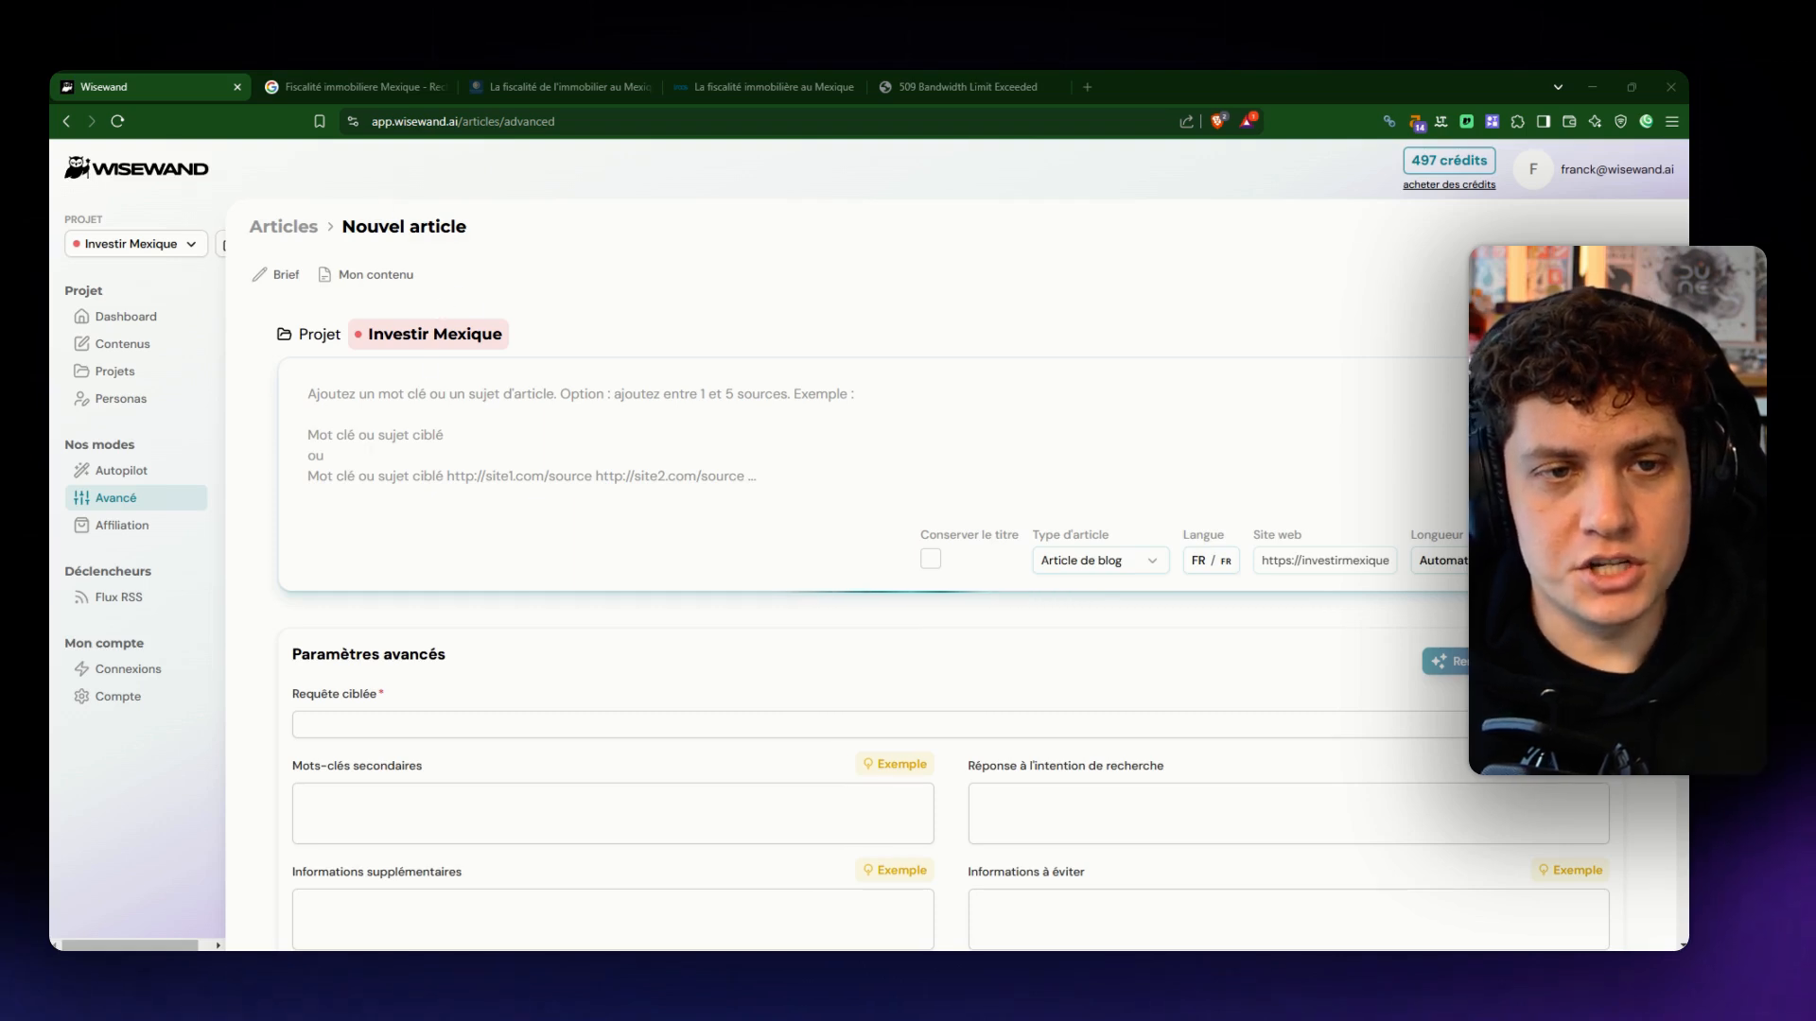
- Enter "Fiscalité immobilière au Mexique" as the subject of the new article, correcting the spelling of "immobilière"
click(412, 416)
text(Fi)
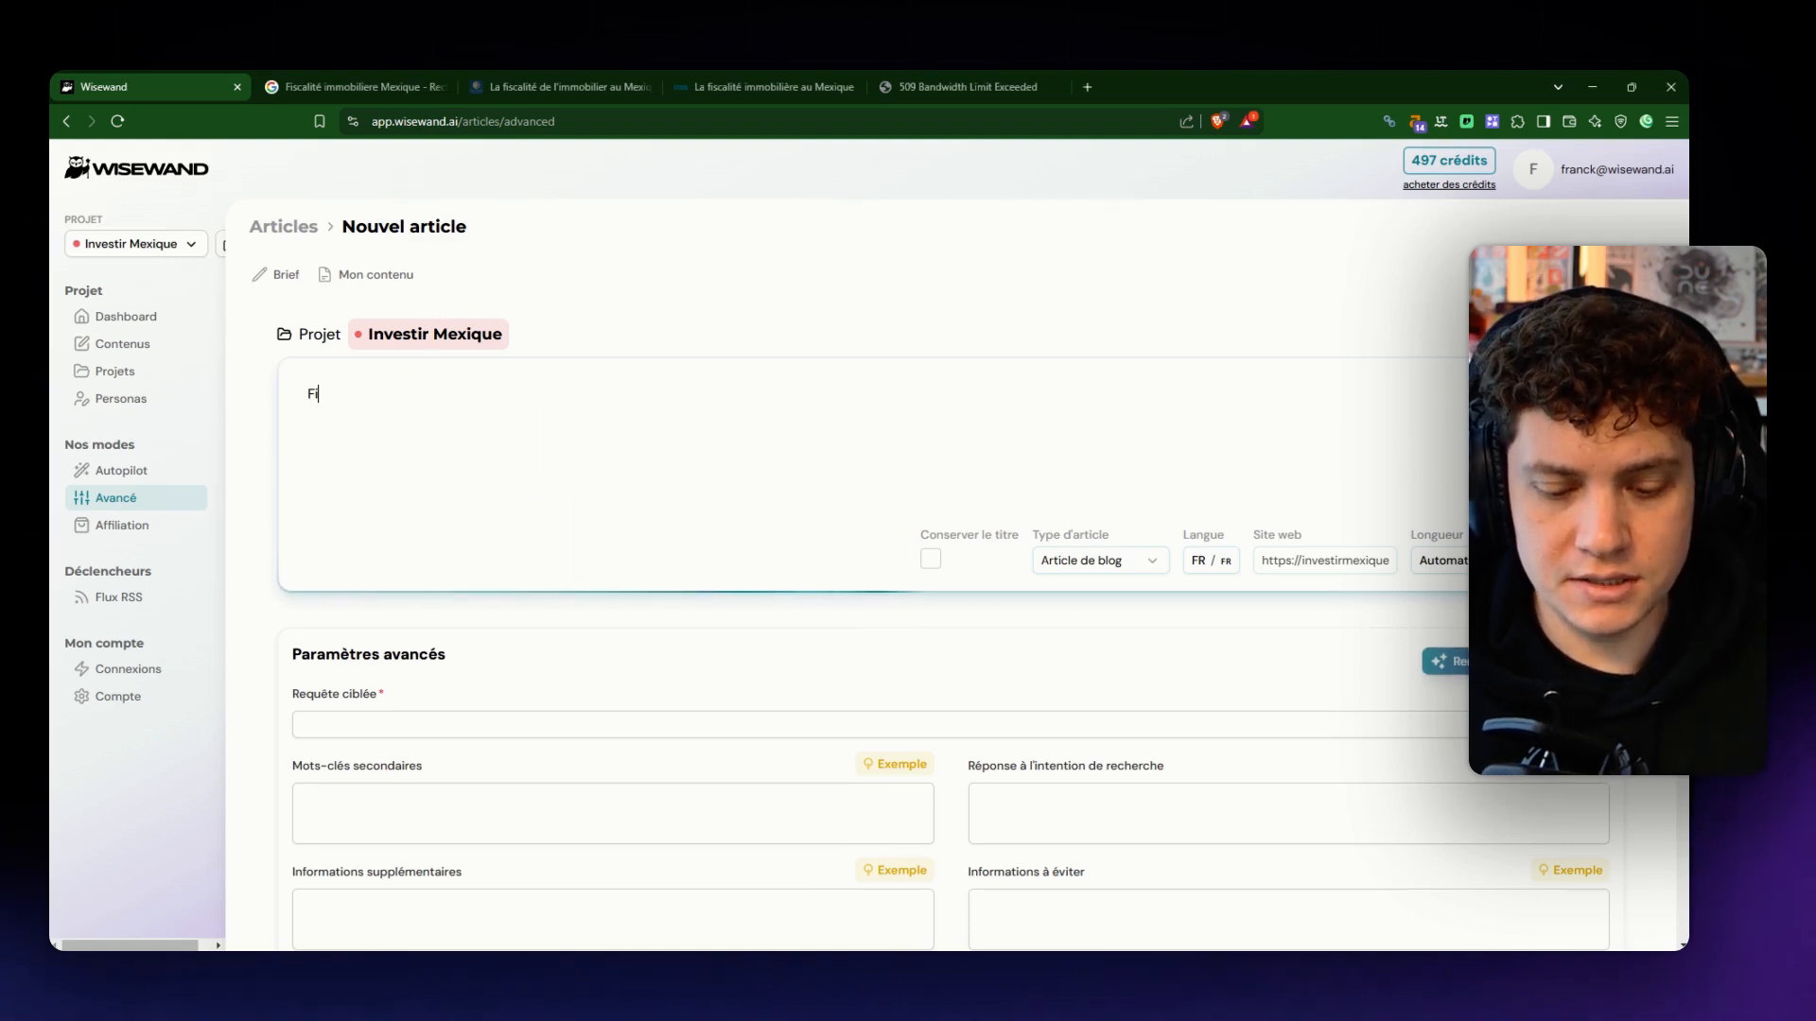
text(scalité immo)
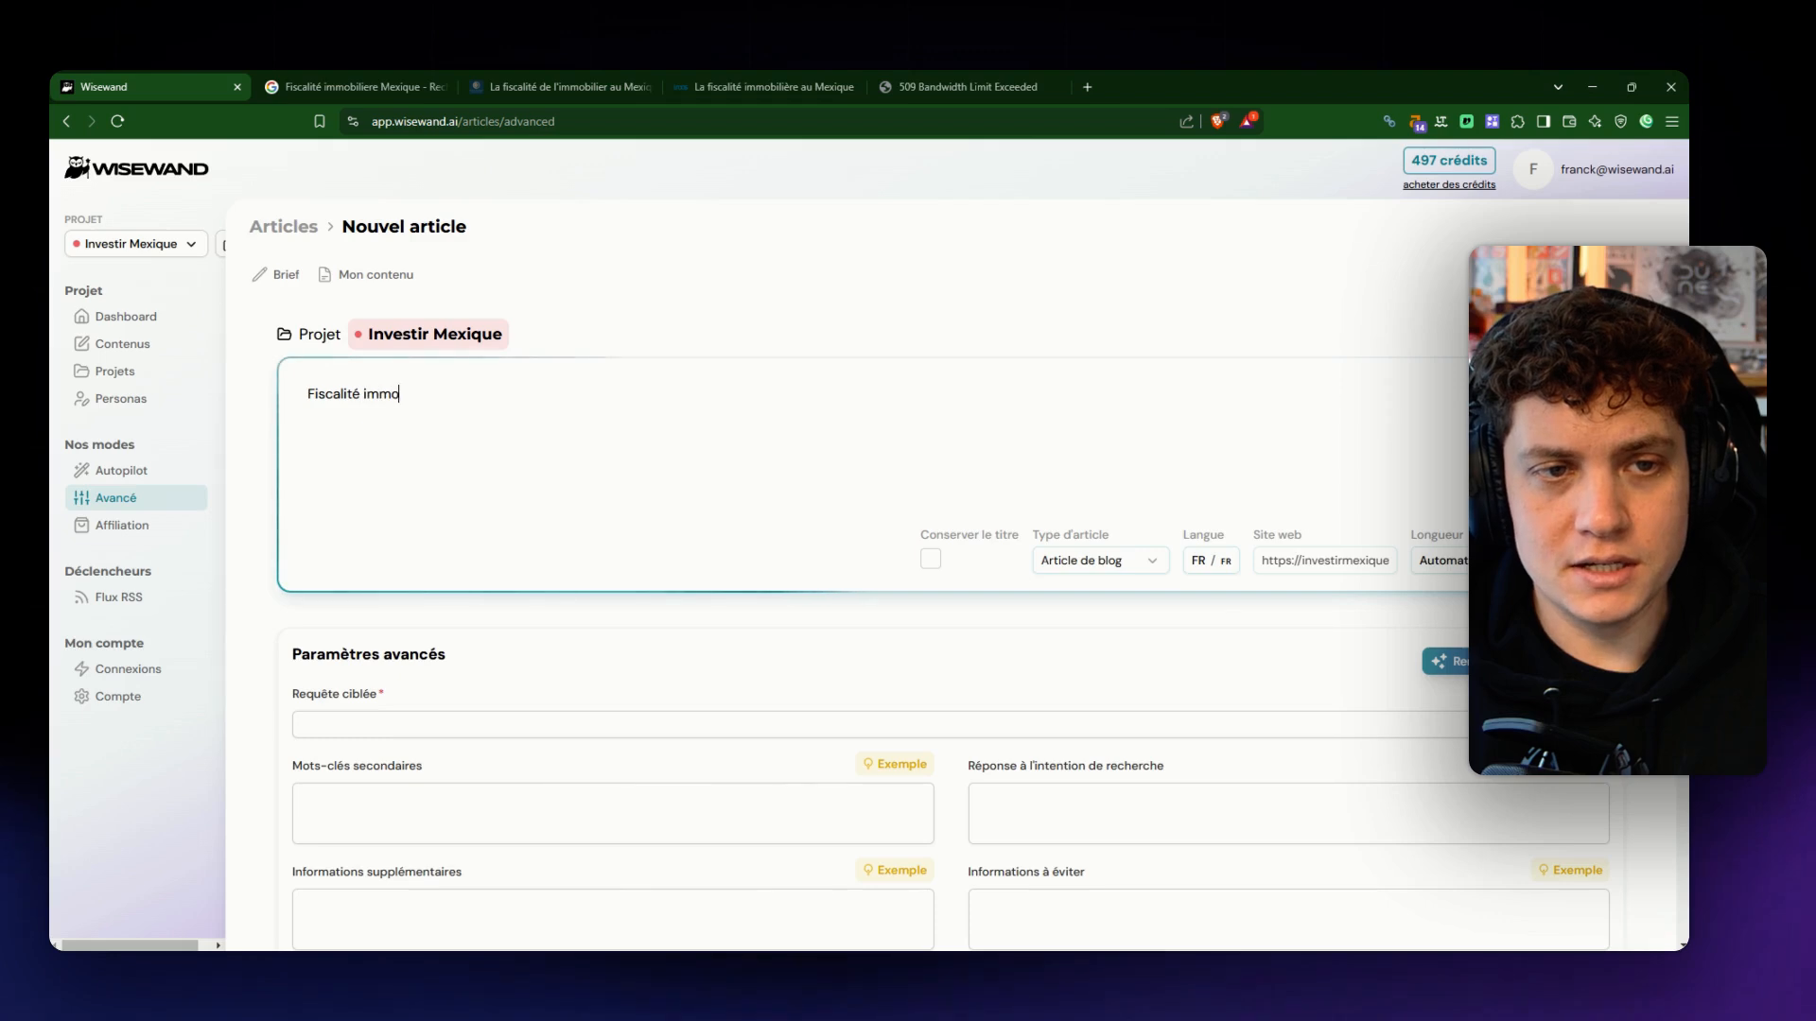
text(bilèere)
key(BackSpace)
key(BackSpace)
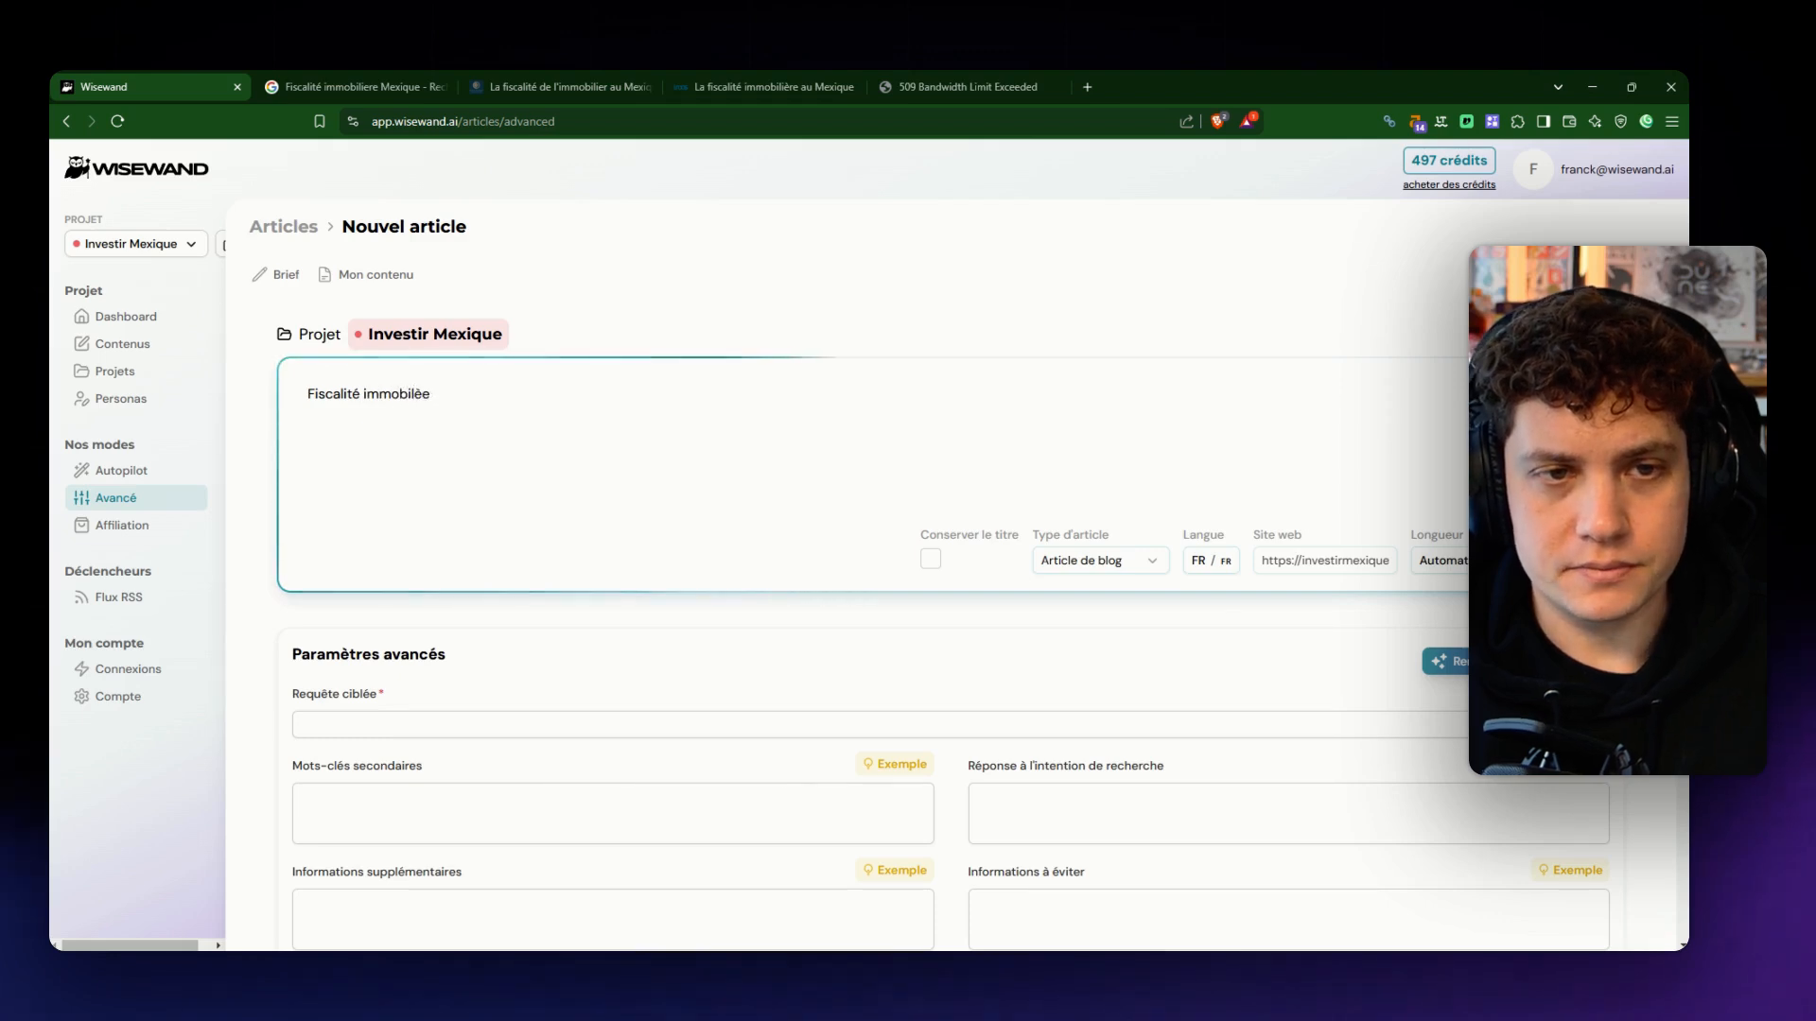
key(BackSpace)
text(re au Mexiqu)
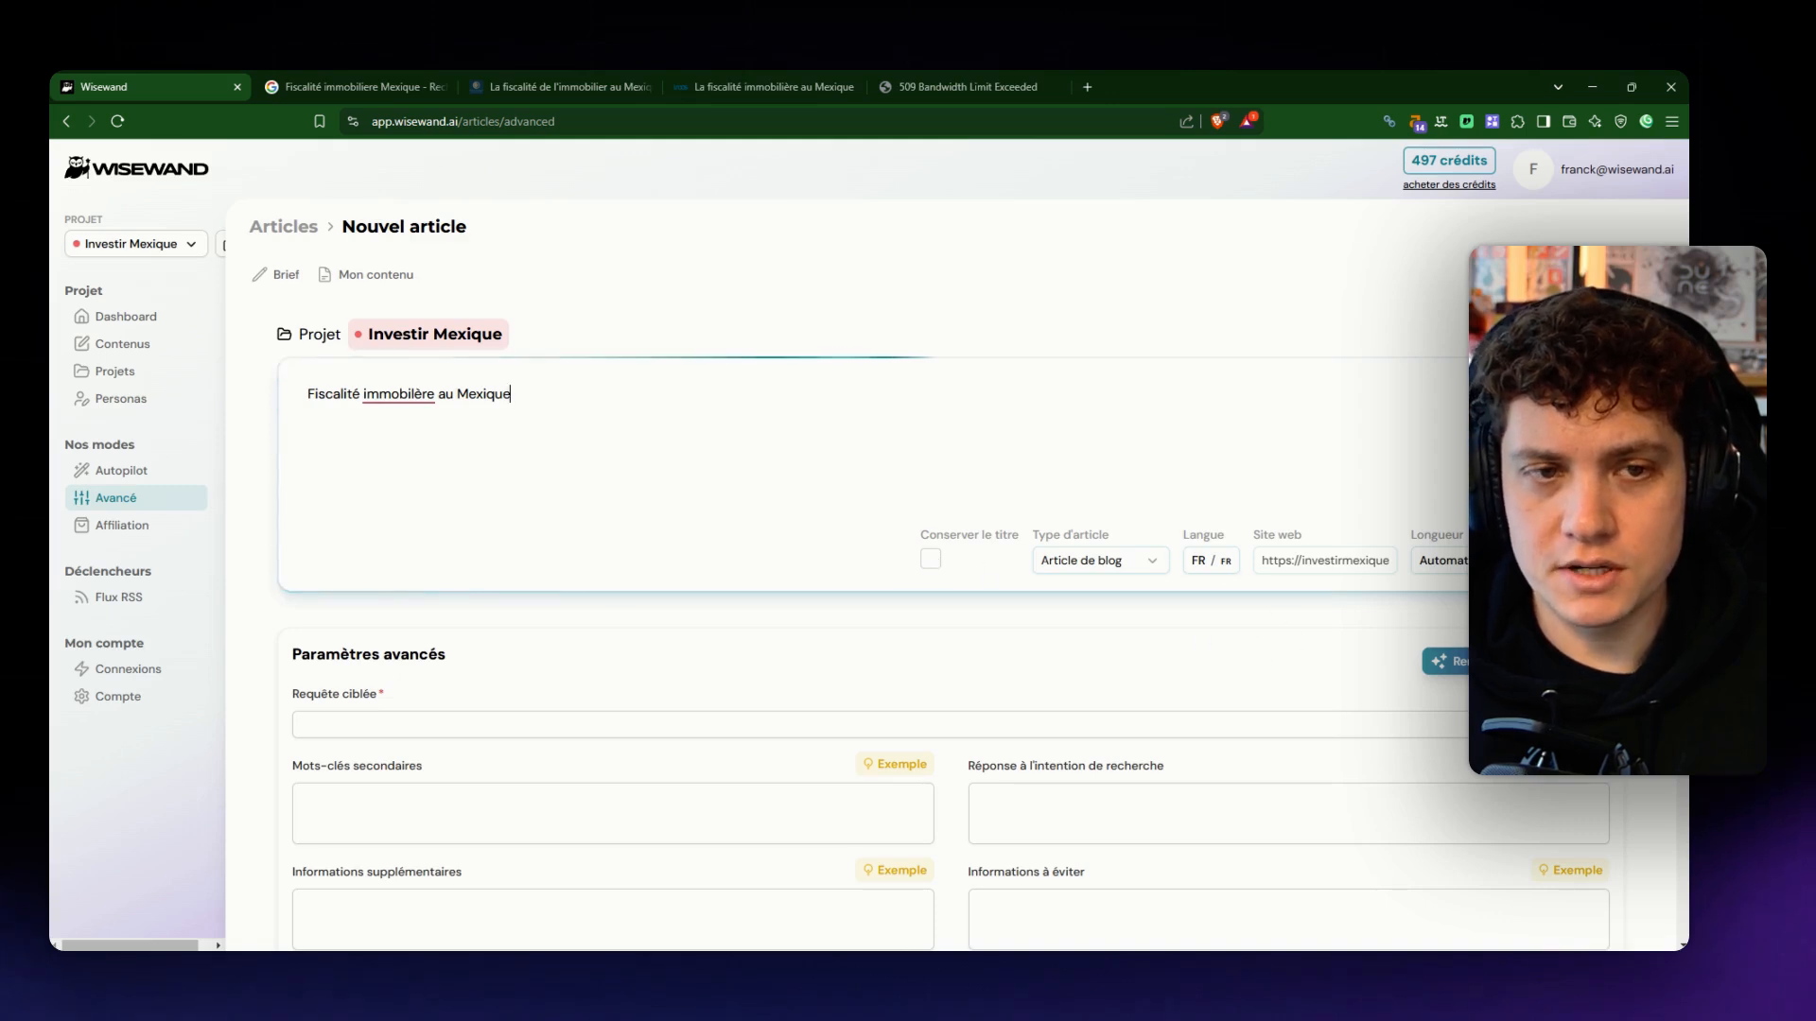
click(397, 395)
click(412, 504)
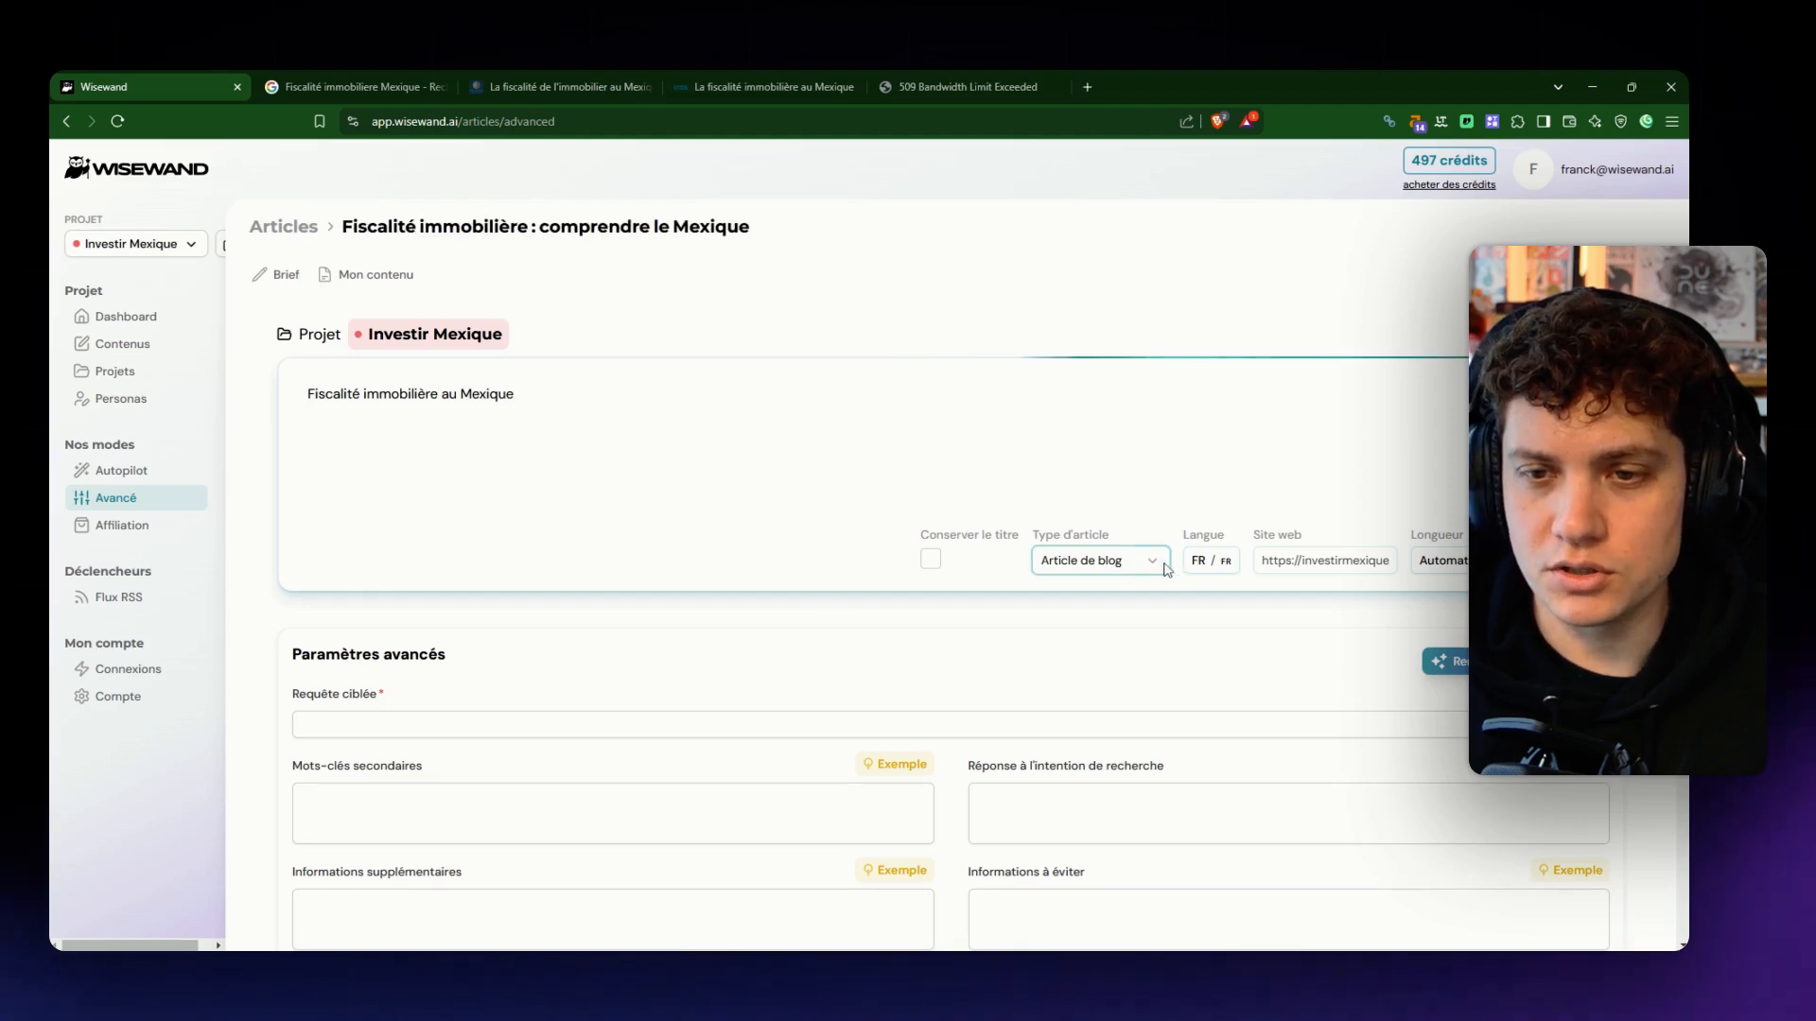
- Save the article length in automatic mode and apply the Style Wizards persona as the writing style
click(1445, 561)
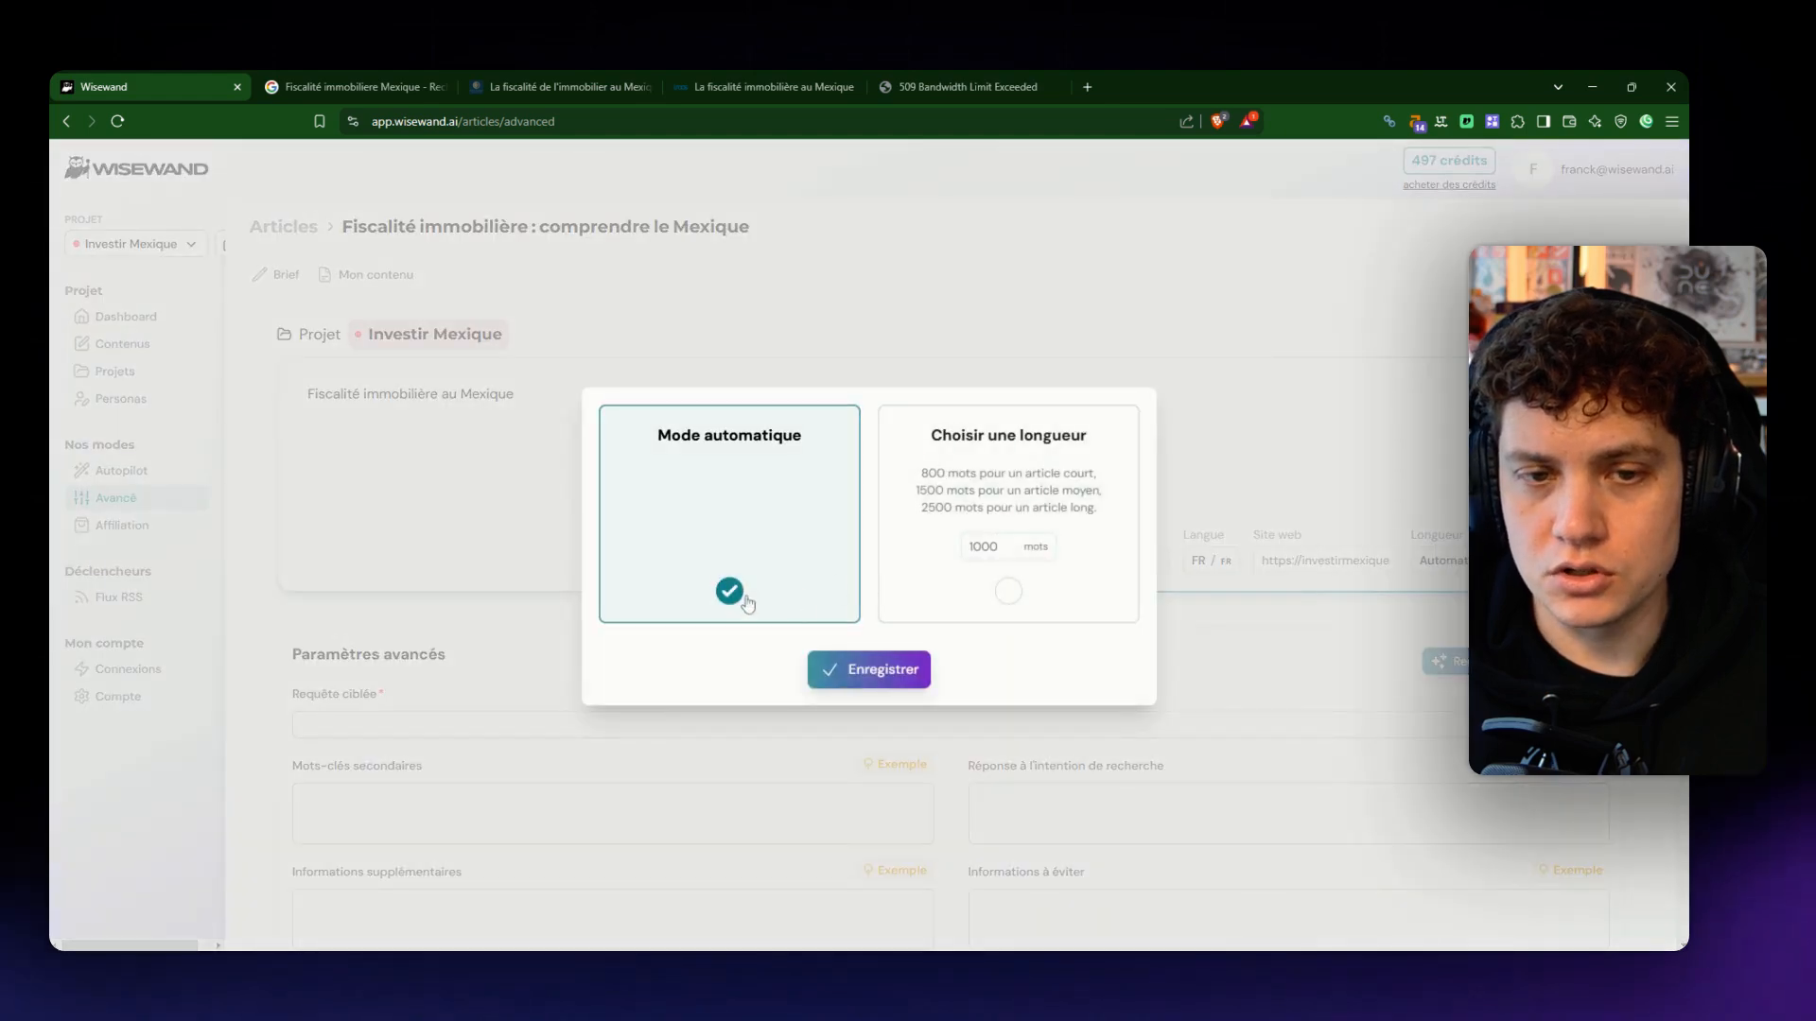
click(867, 681)
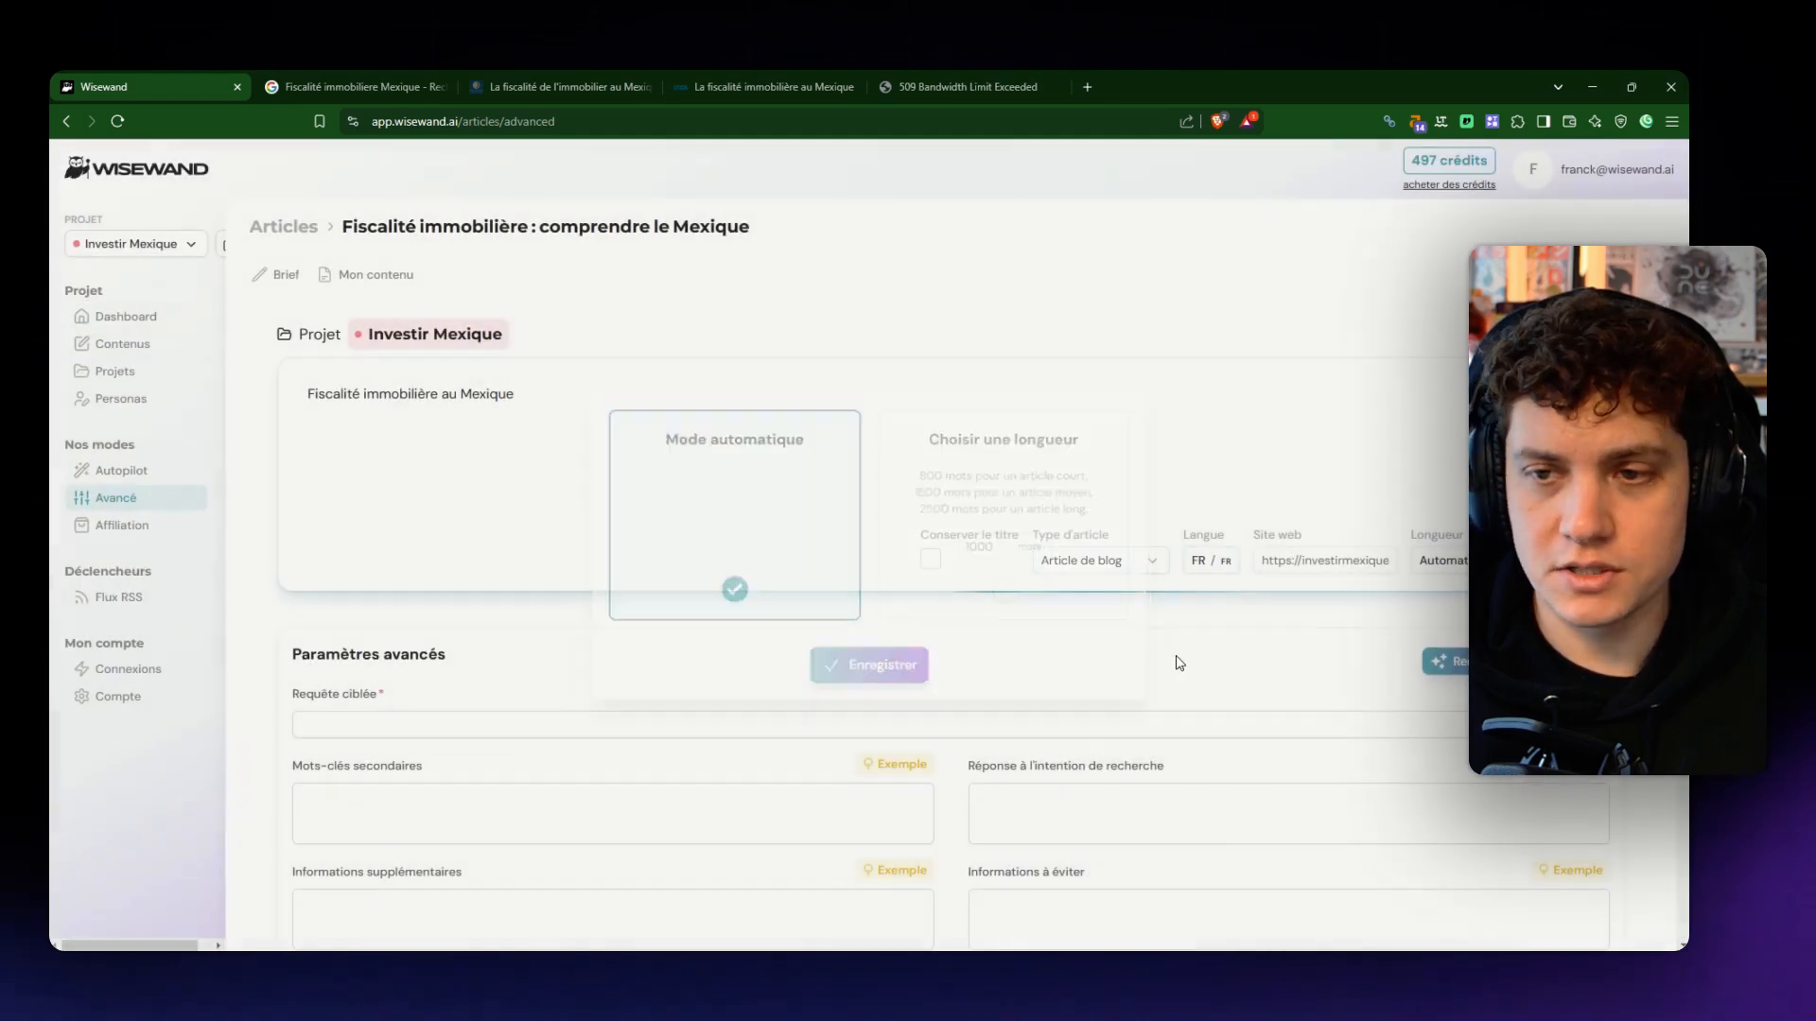
click(1542, 562)
click(626, 565)
click(567, 629)
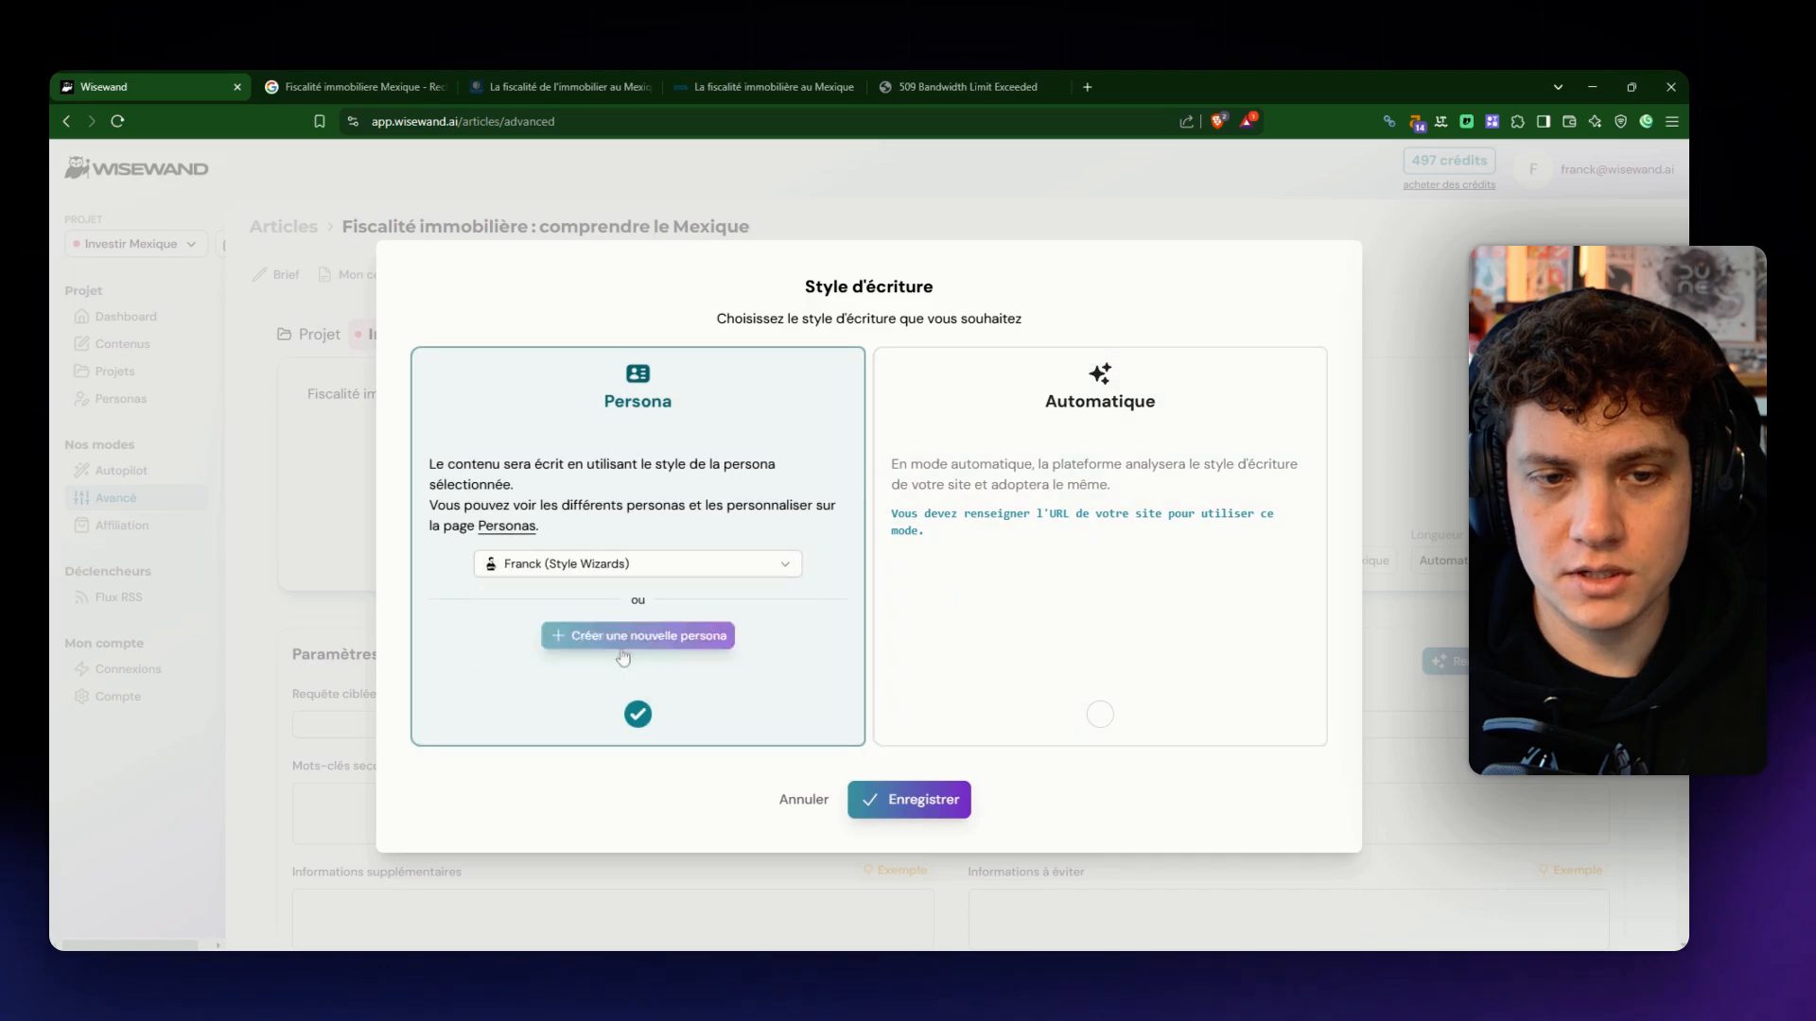
click(908, 799)
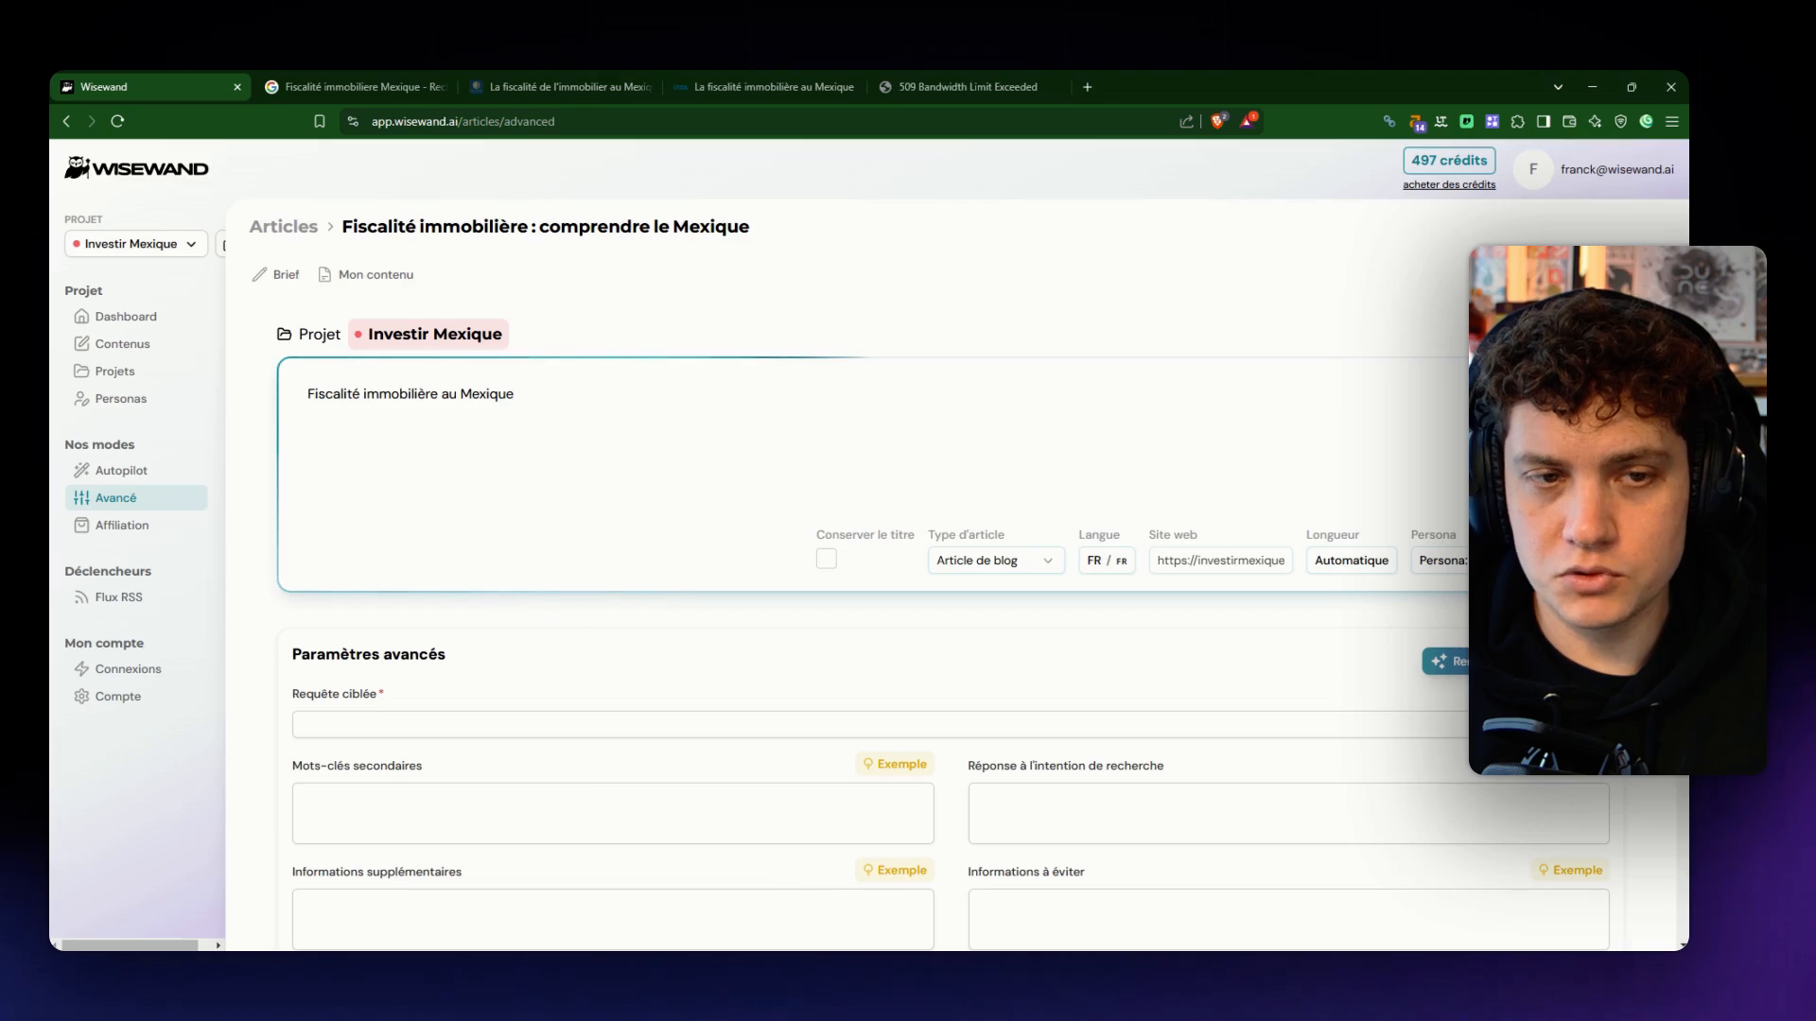
scroll(1135, 689, down, 10)
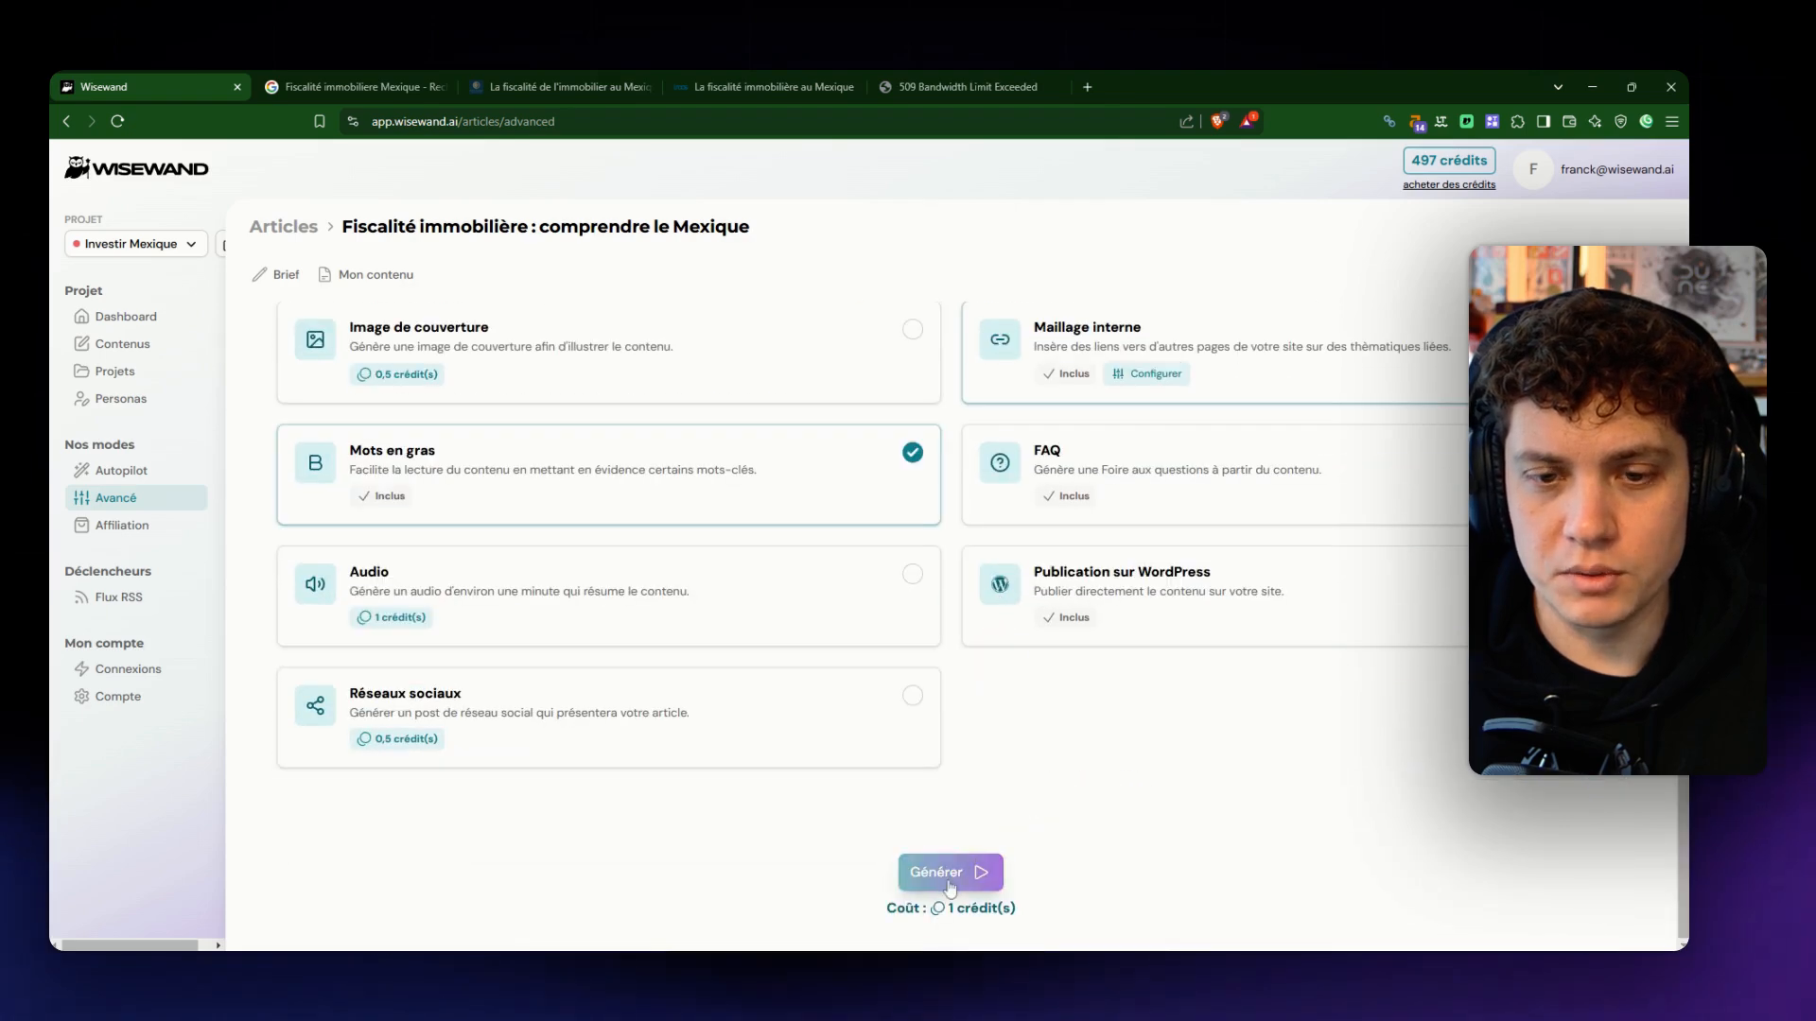
scroll(860, 568, up, 10)
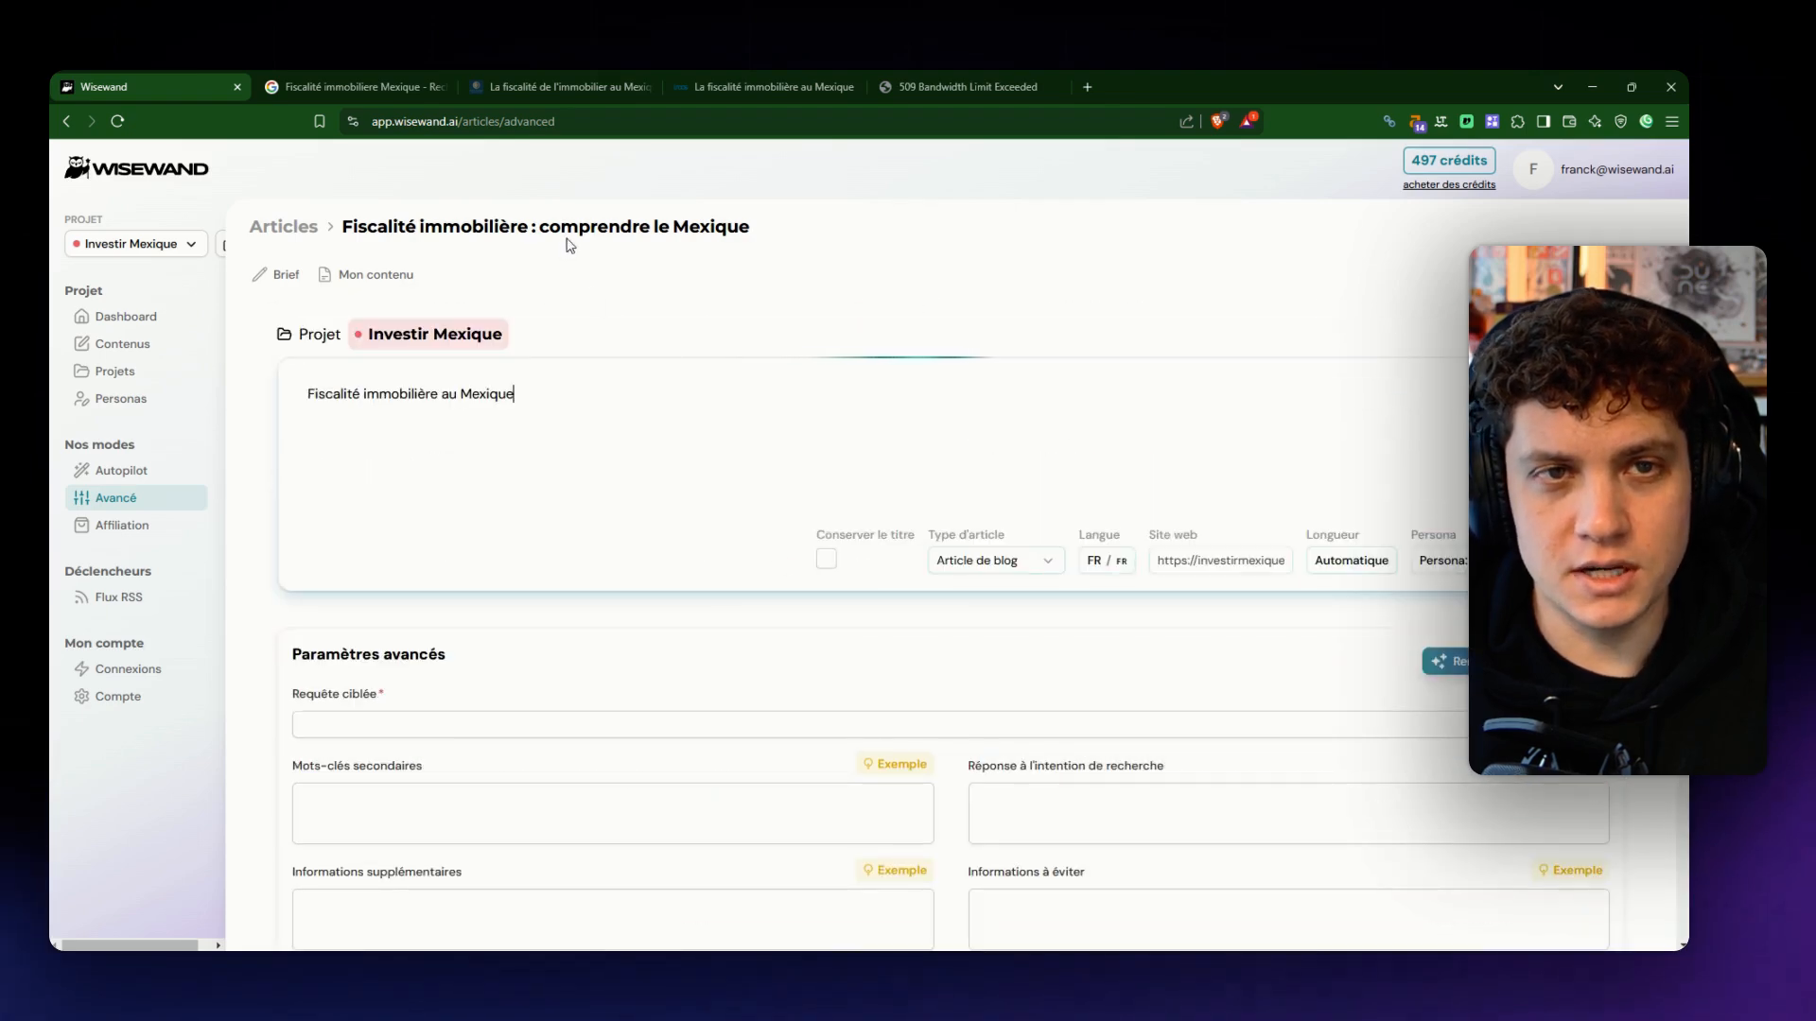
click(566, 86)
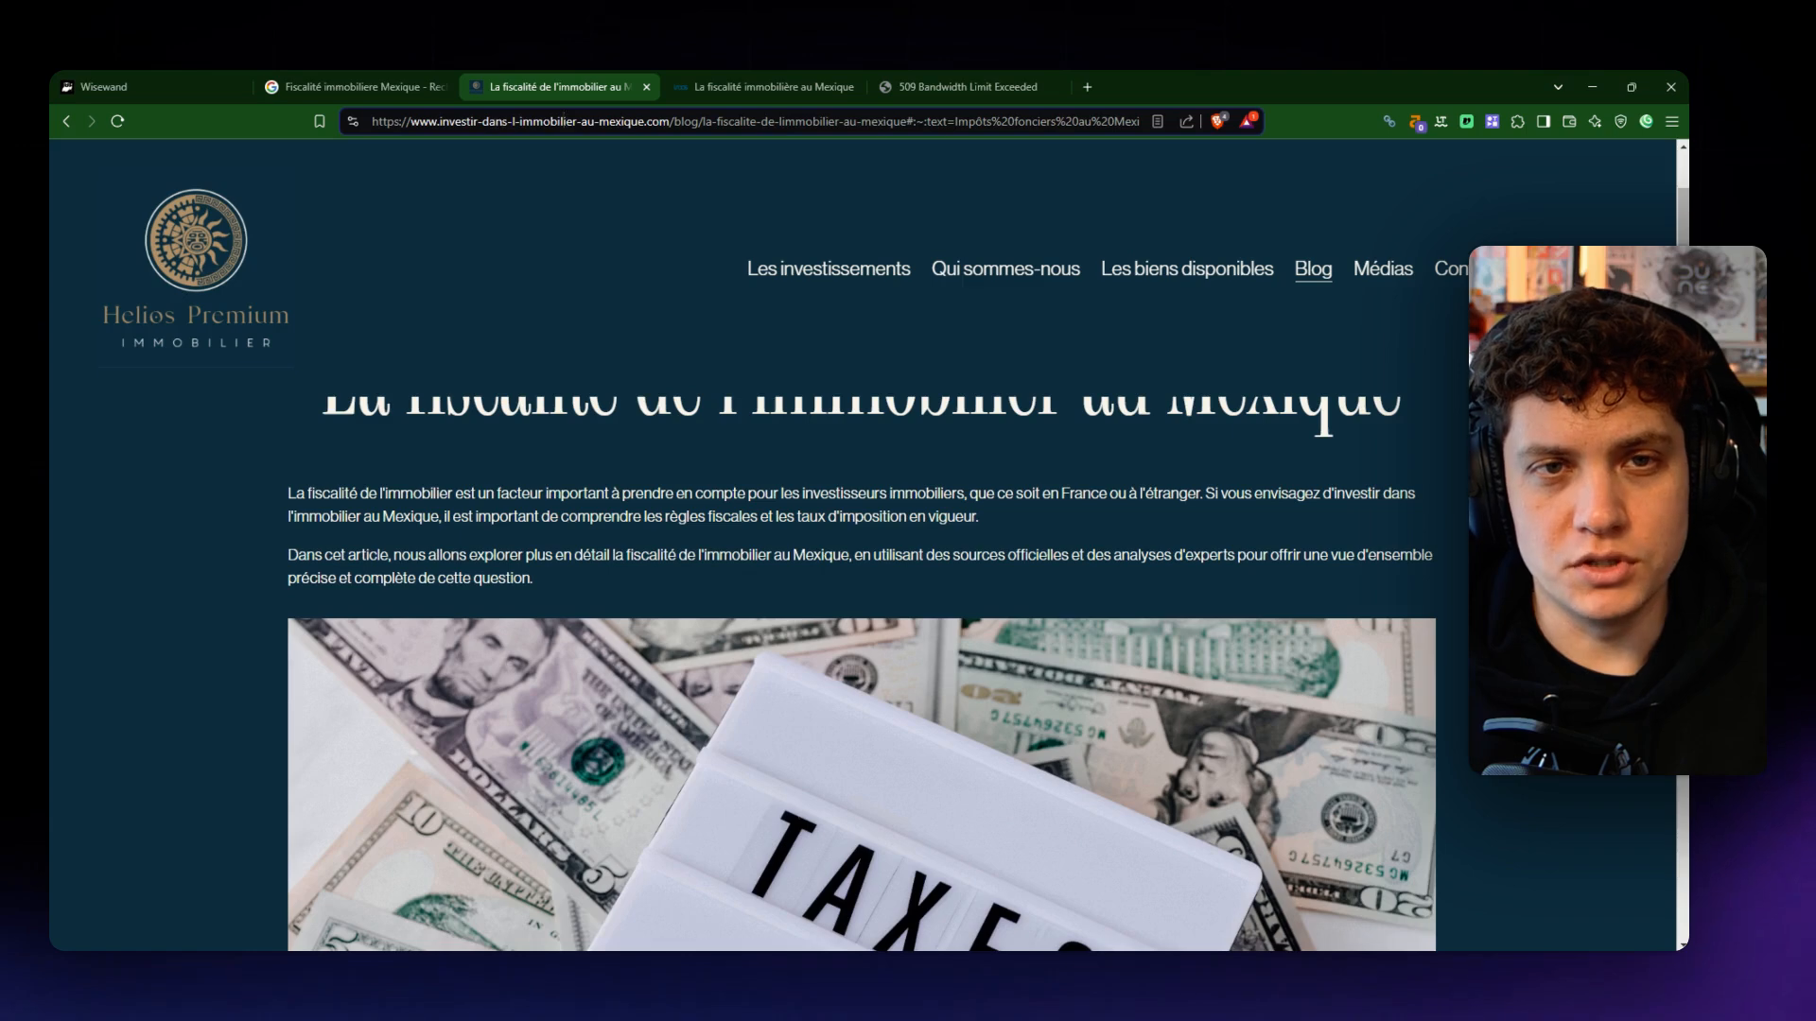
click(170, 87)
text(https://www.investir-dans-l-immobilier-au-mexique.com/blog/la-fiscalite-de-limmobilier-au-mexique#:~:text=Imp%C3%B4ts%20fonciers%20au%20Mexique&text=Selon%20une%20%C3%A9tude%20de%20Global,la%20valeur%20de%20la%20propri%C3%A9t%C3%A9.)
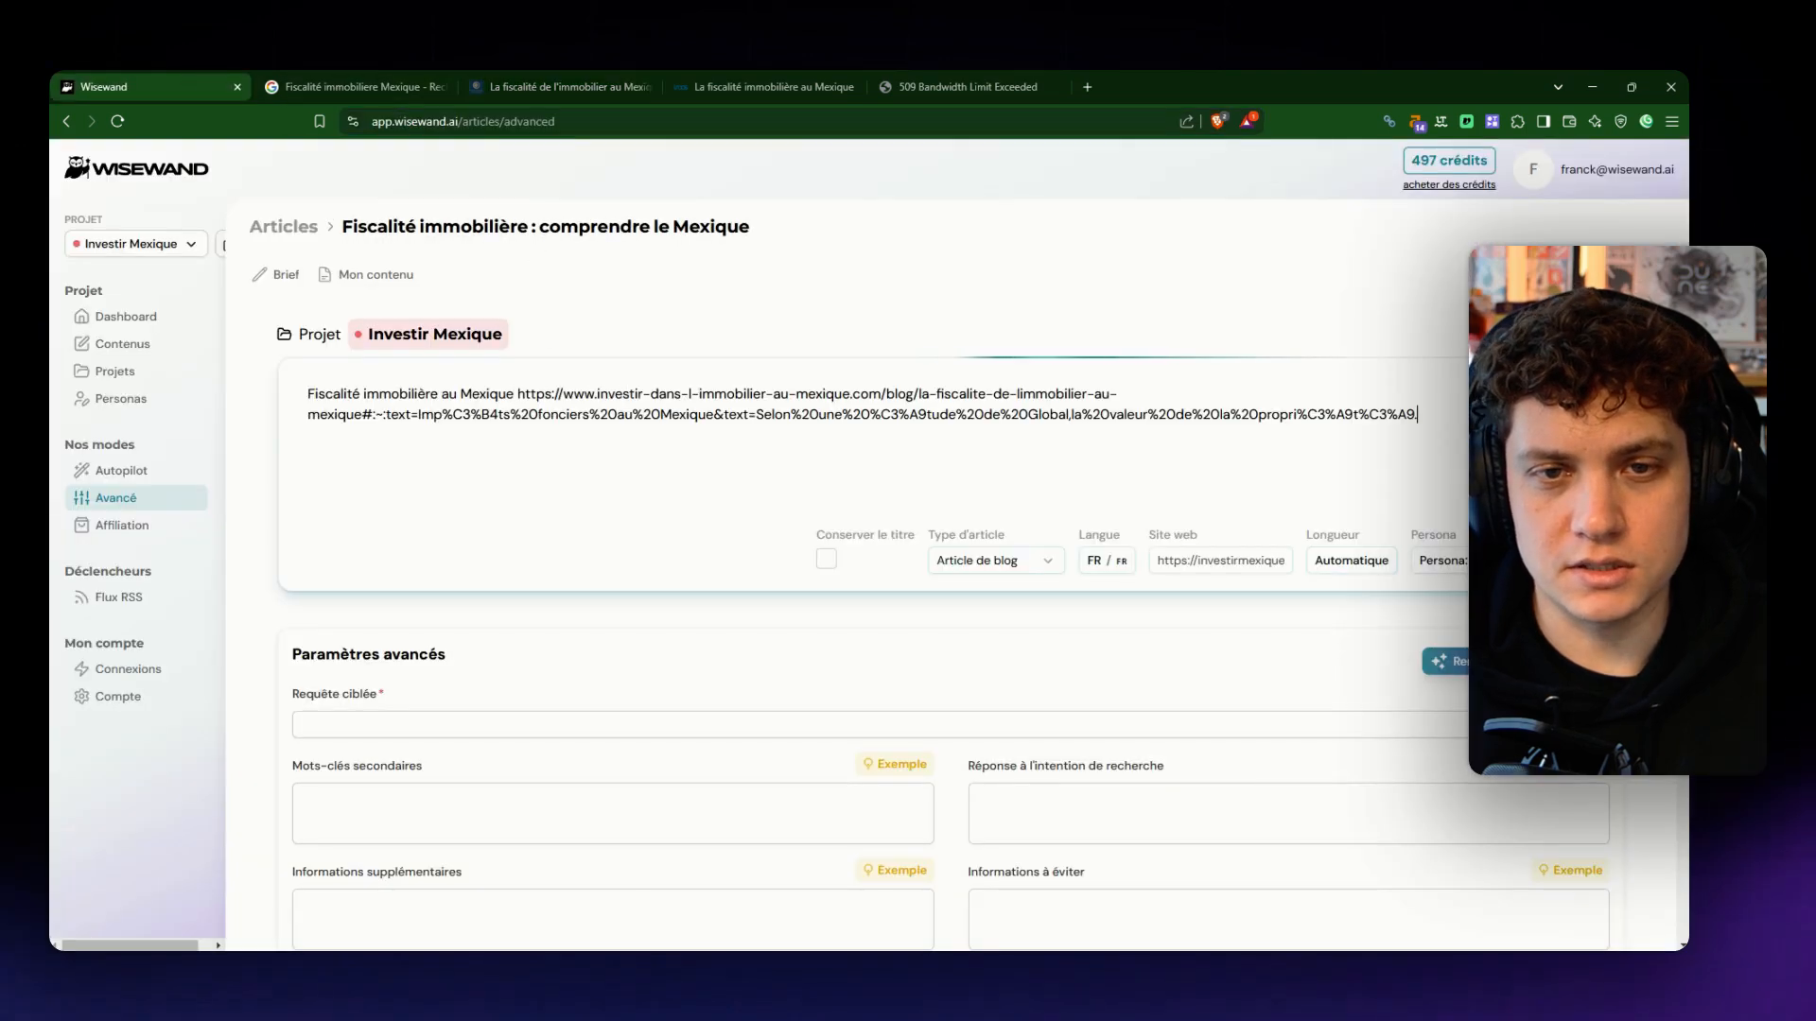
drag(1416, 414, 362, 414)
key(BackSpace)
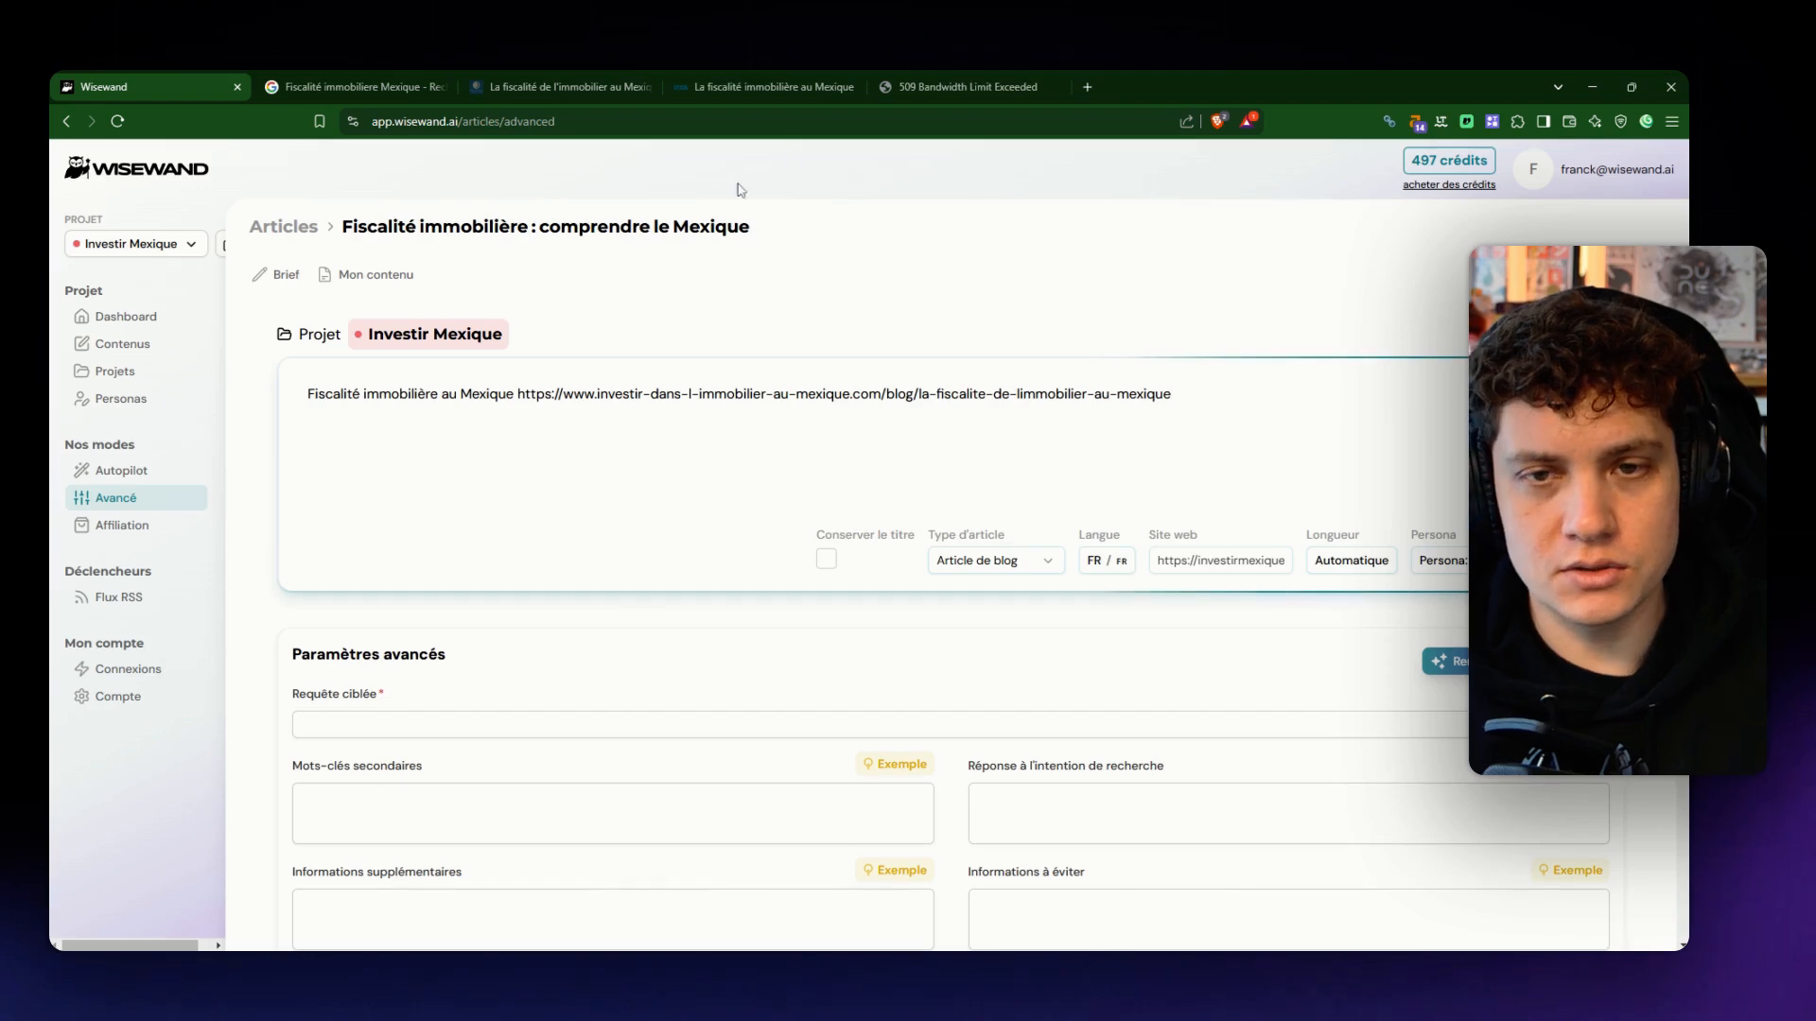
- Add the news.iadoverseas.com Mexican property tax article's URL, ending in 3202/, as a second source and close the pelicanoproperties.mx page
click(747, 86)
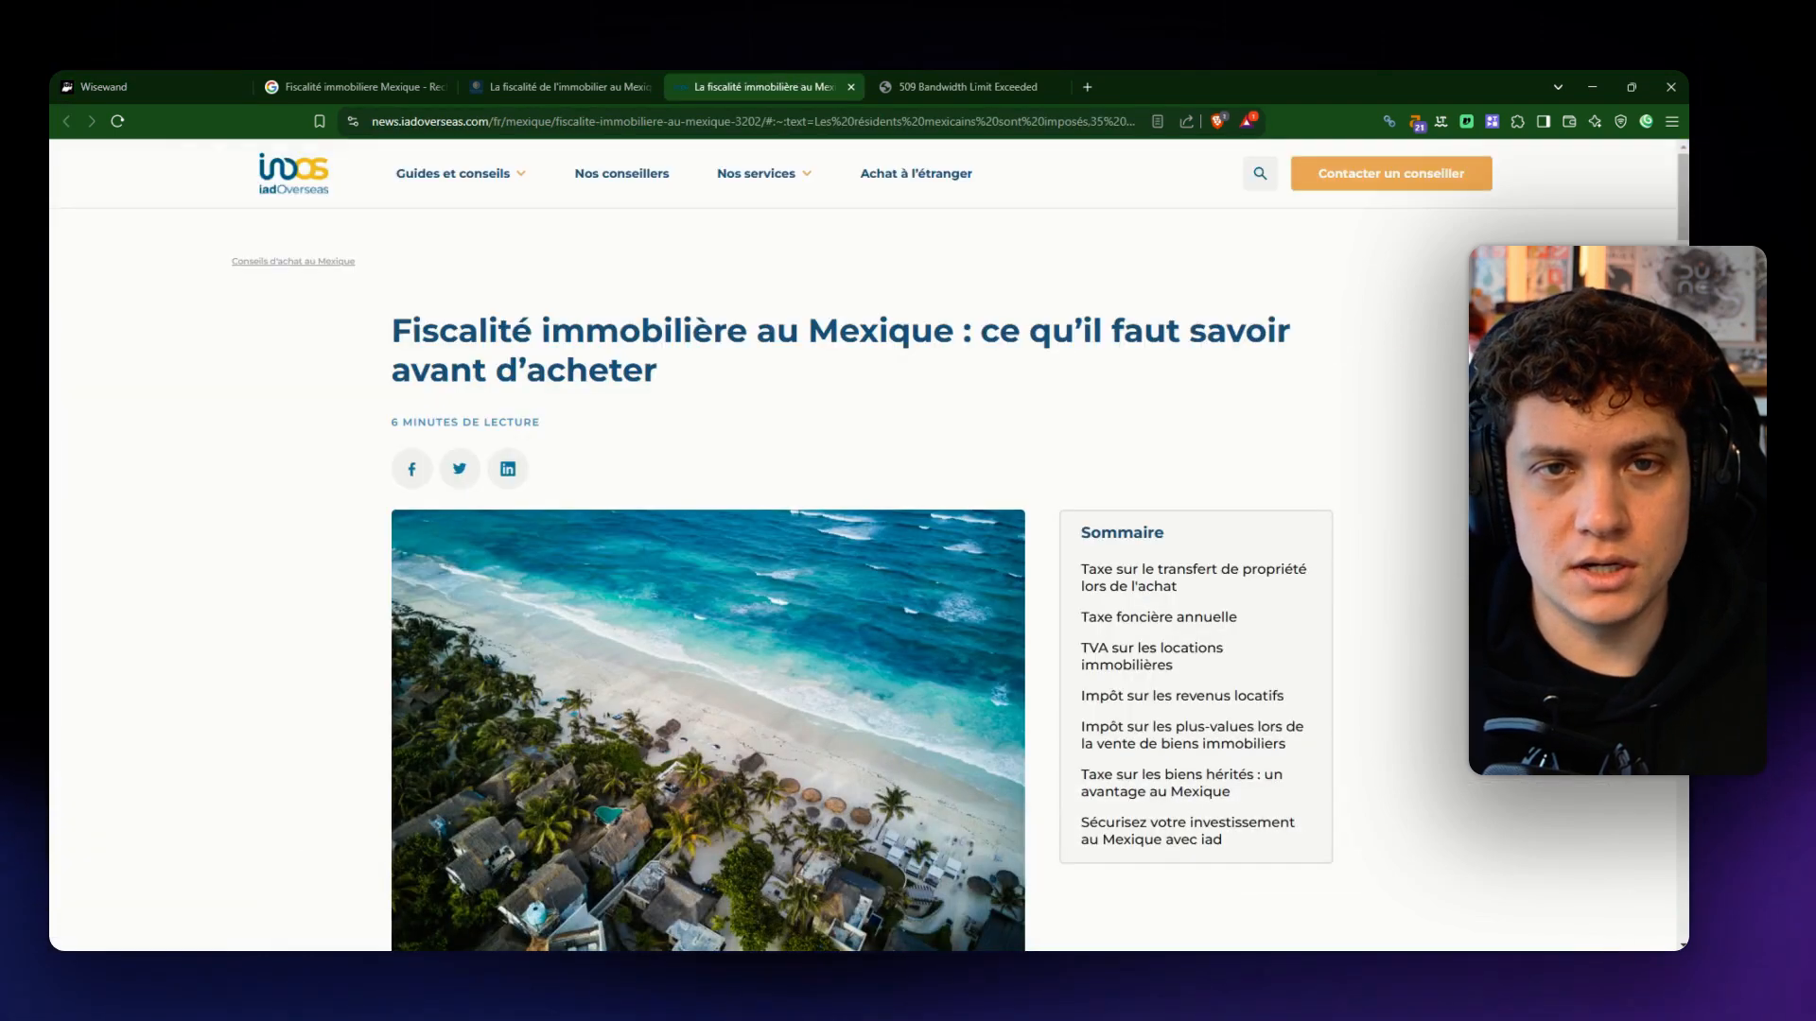
click(151, 86)
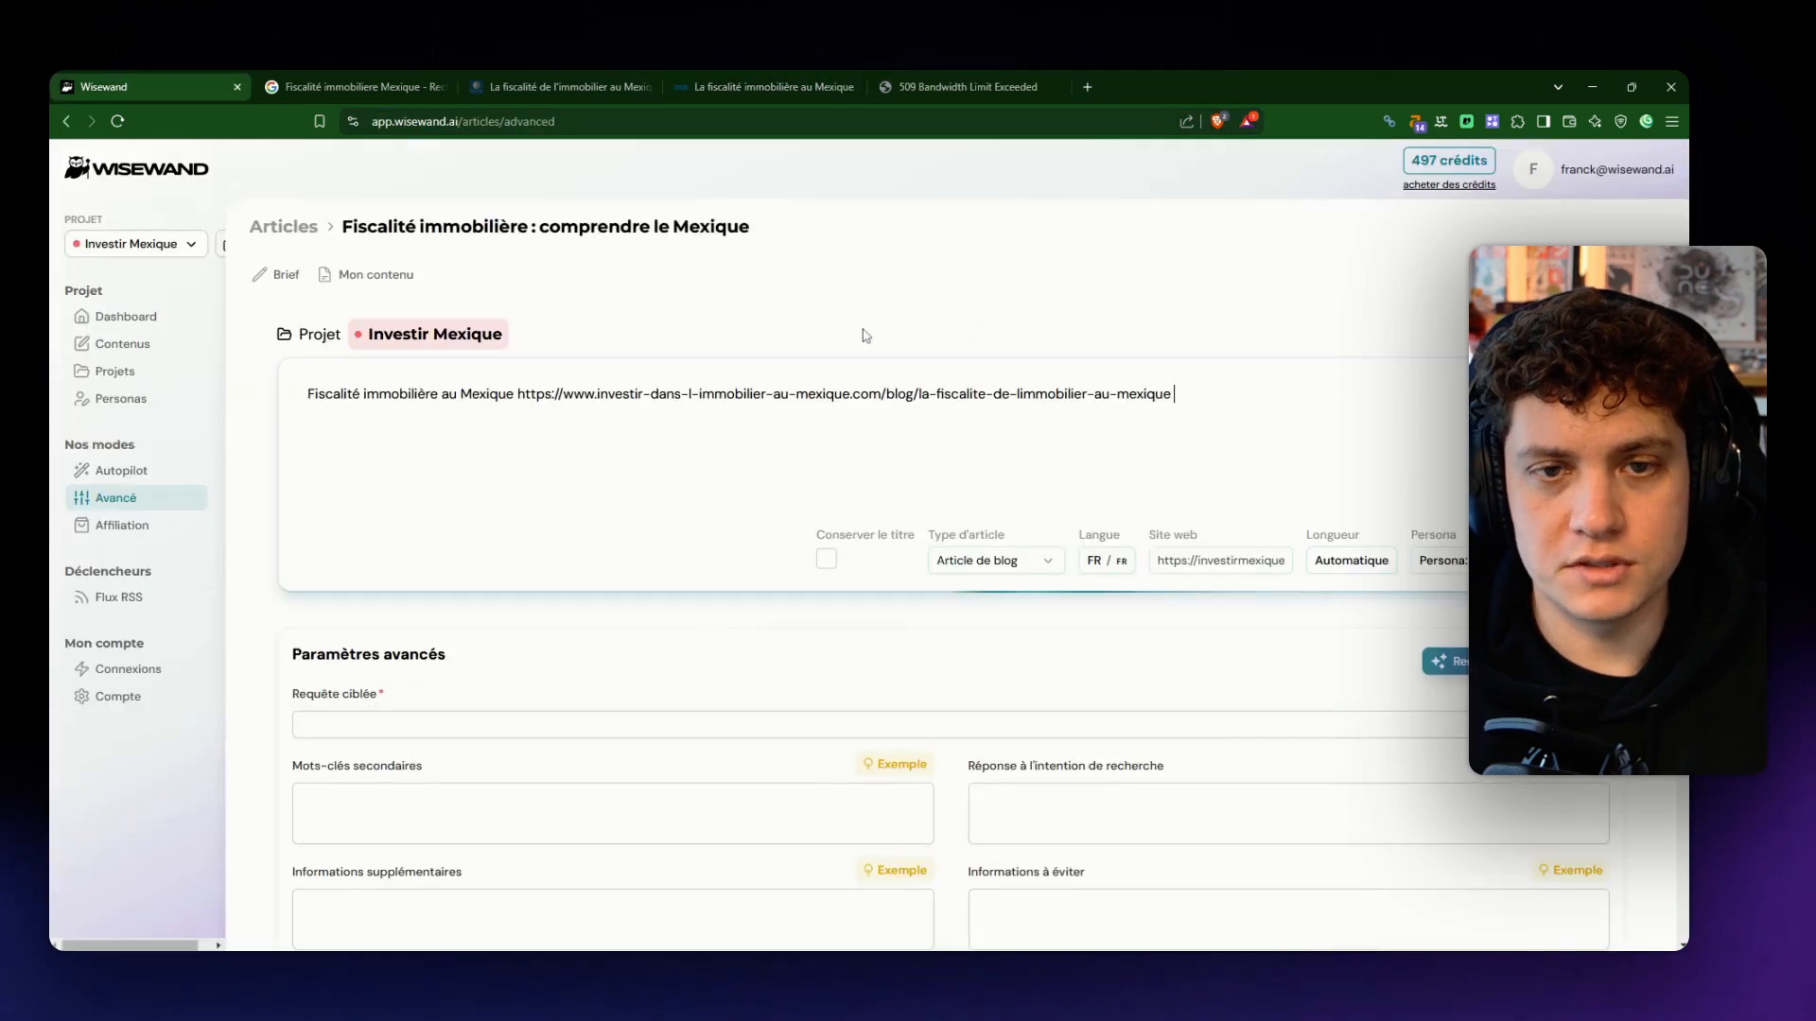
click(965, 86)
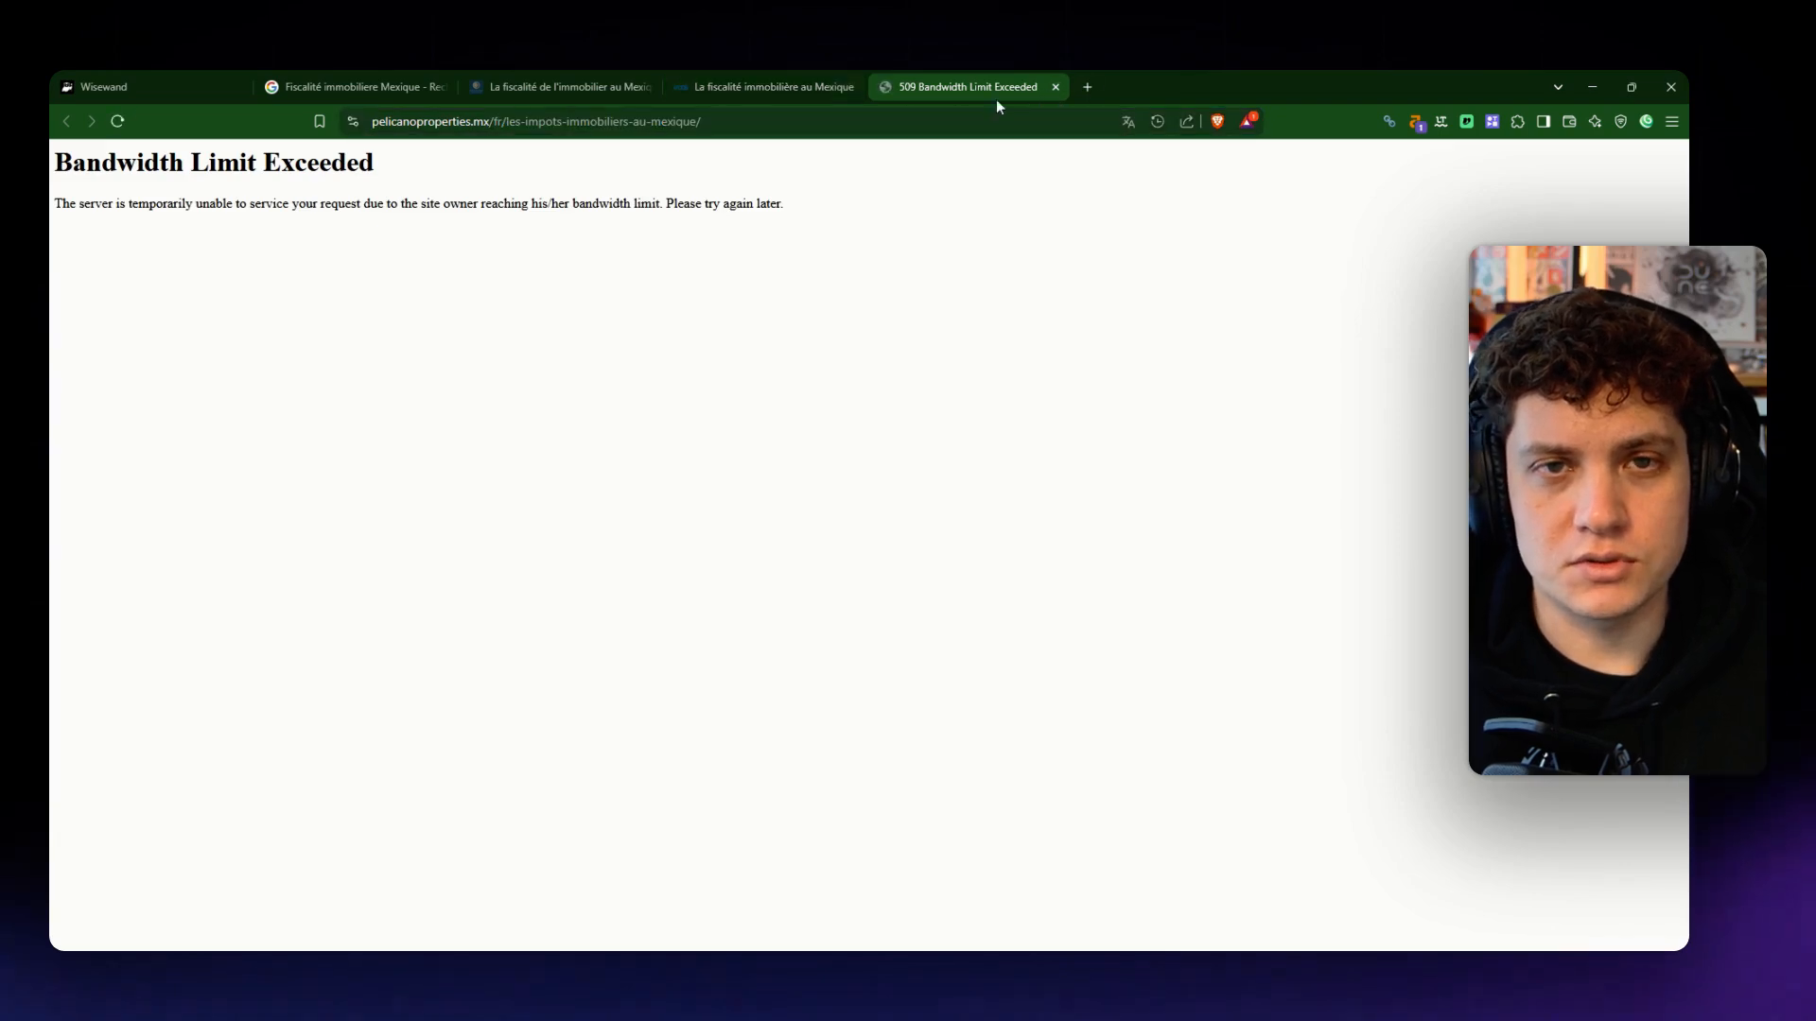
click(1054, 87)
click(123, 86)
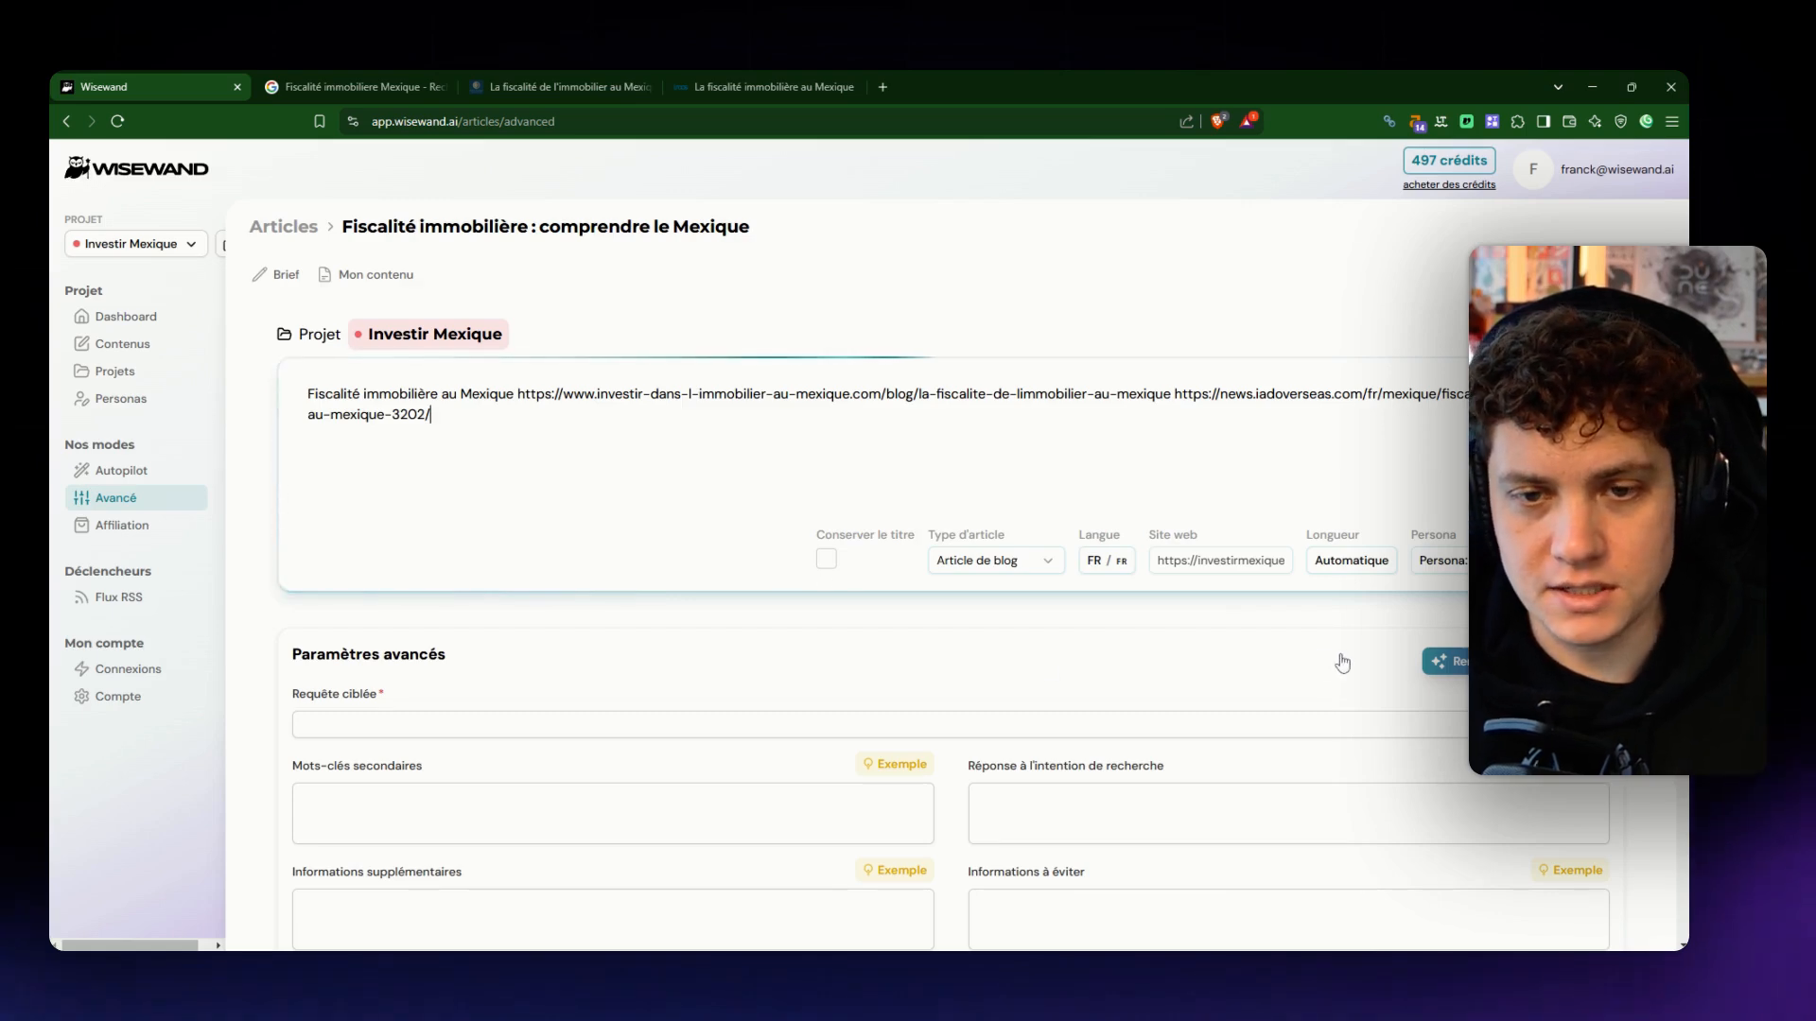
- Enter "Fiscalité immobilier Mexique" as the targeted query in the advanced parameters
scroll(1079, 610, down, 2)
click(461, 546)
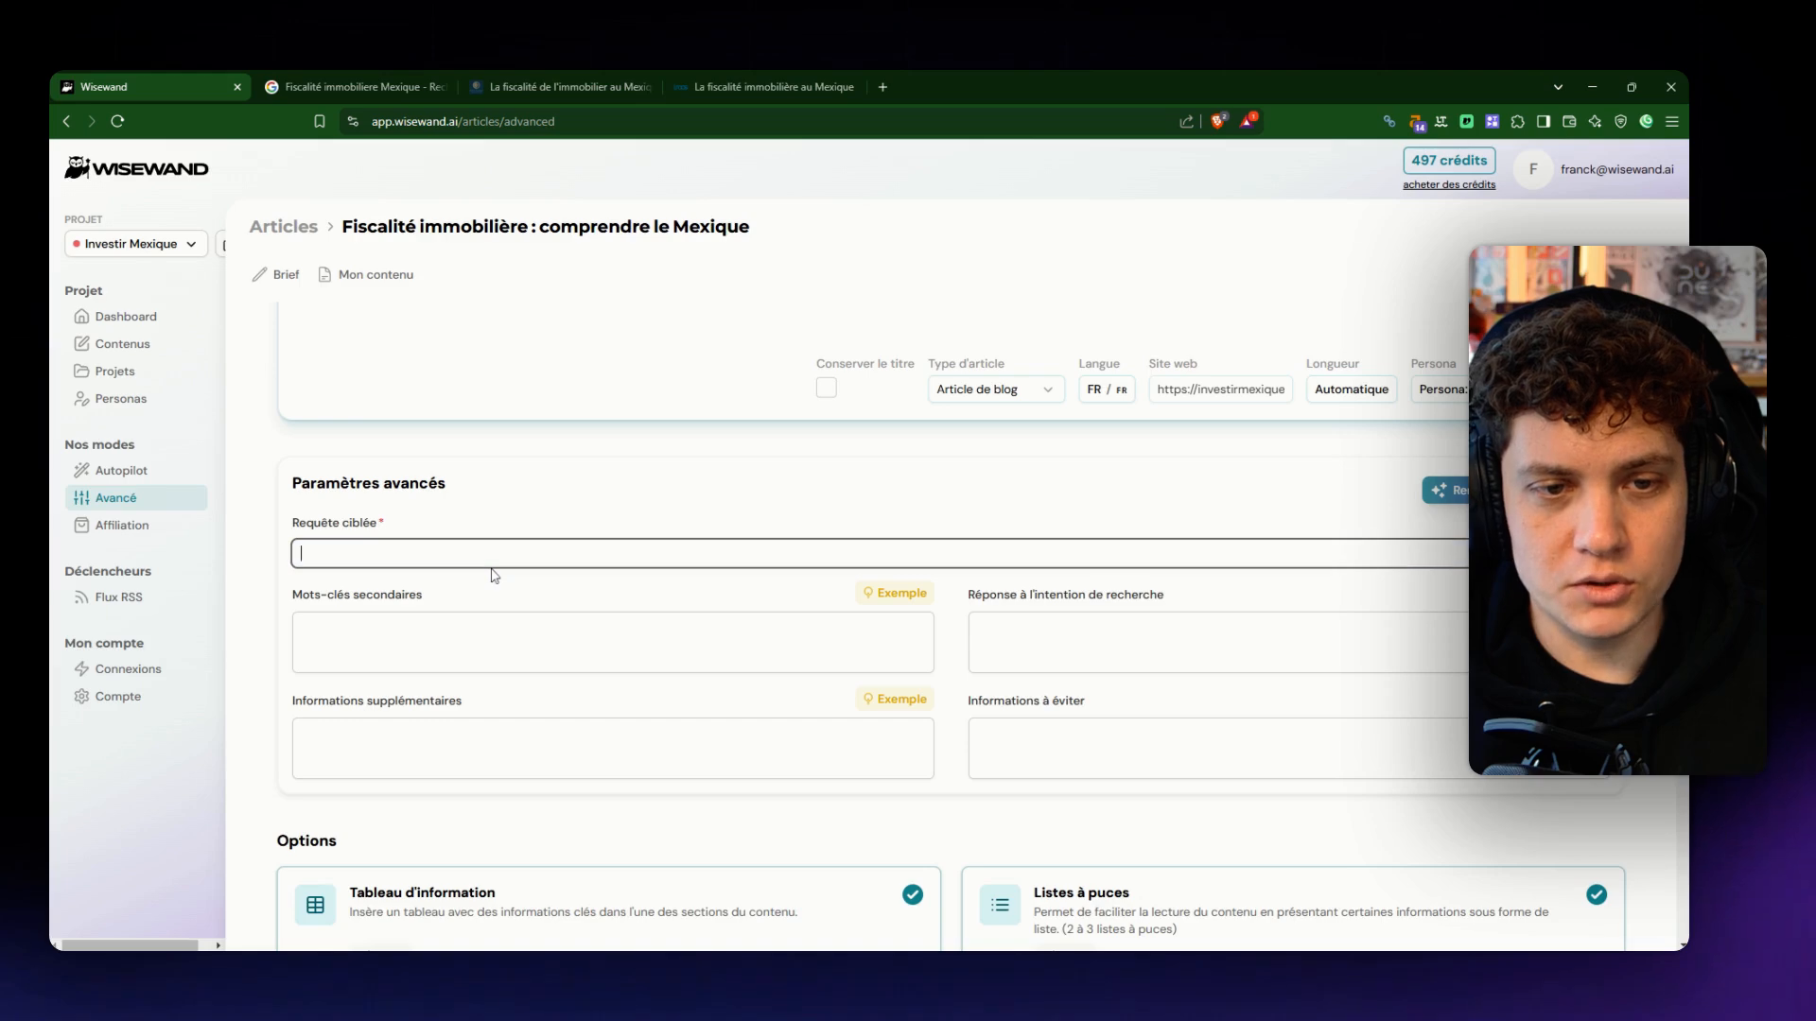
scroll(519, 562, up, 2)
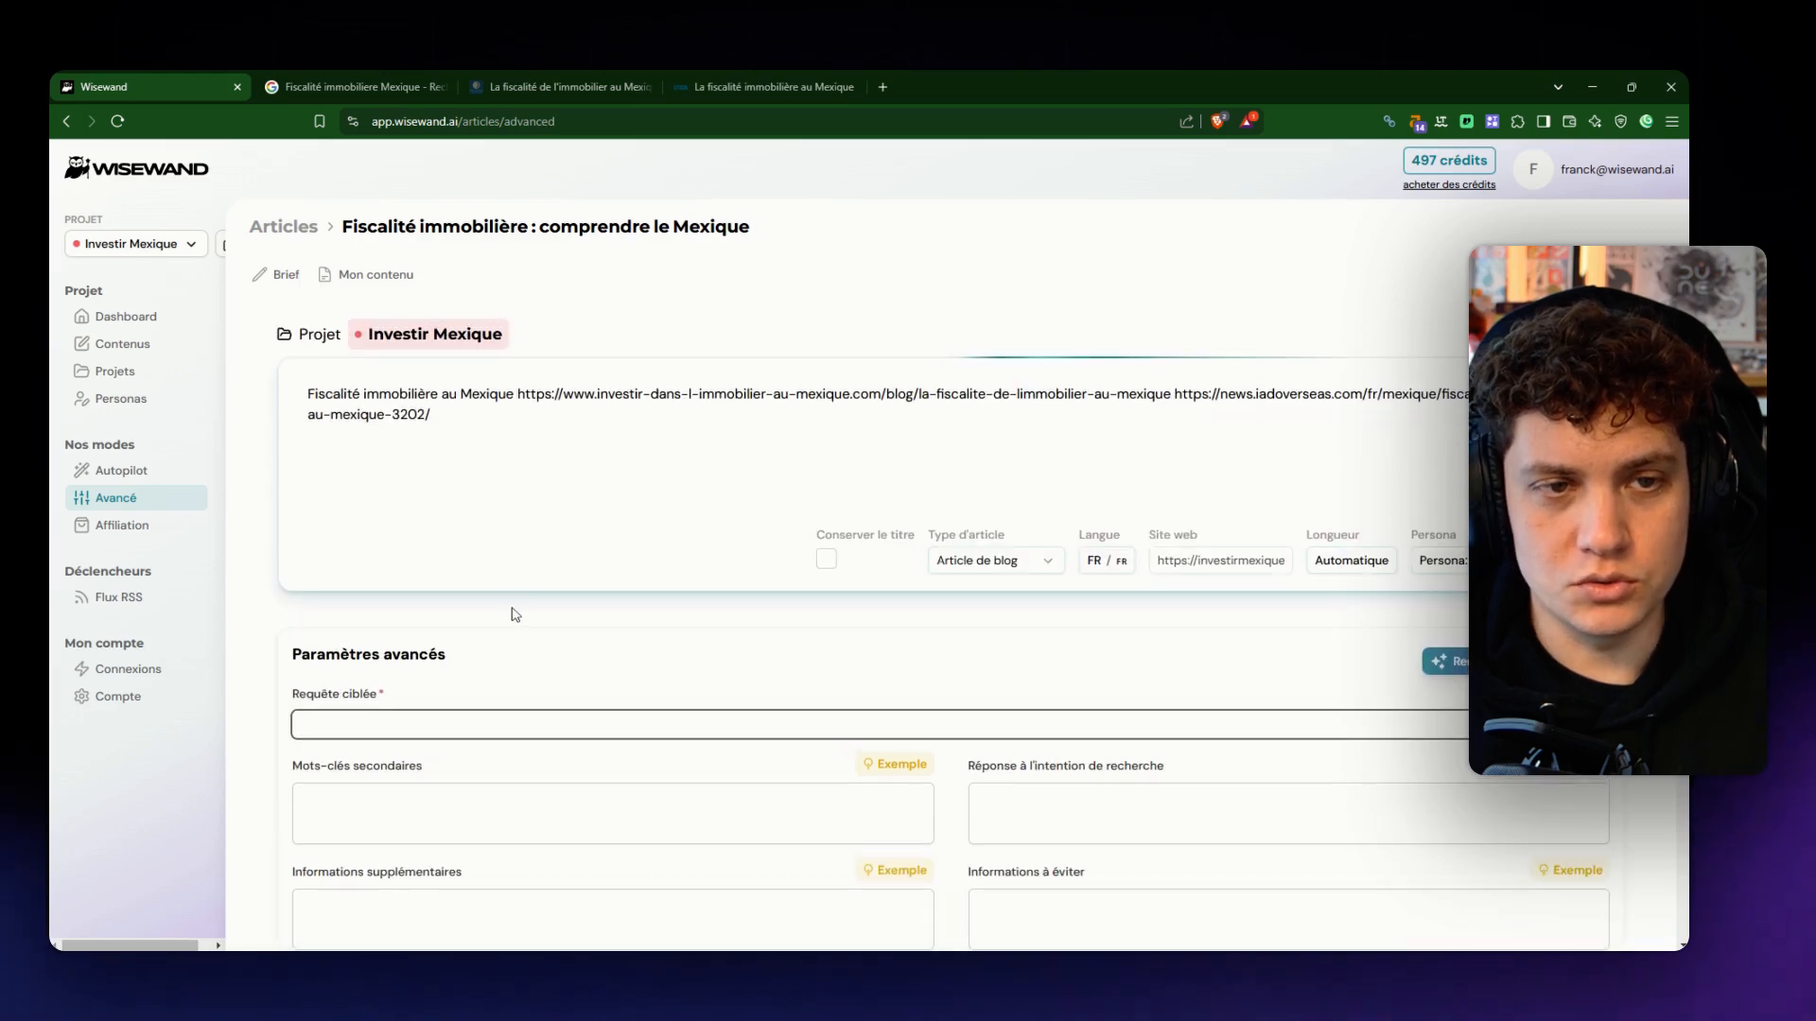
text(Discali)
key(ctrl+BackSpace)
text(F)
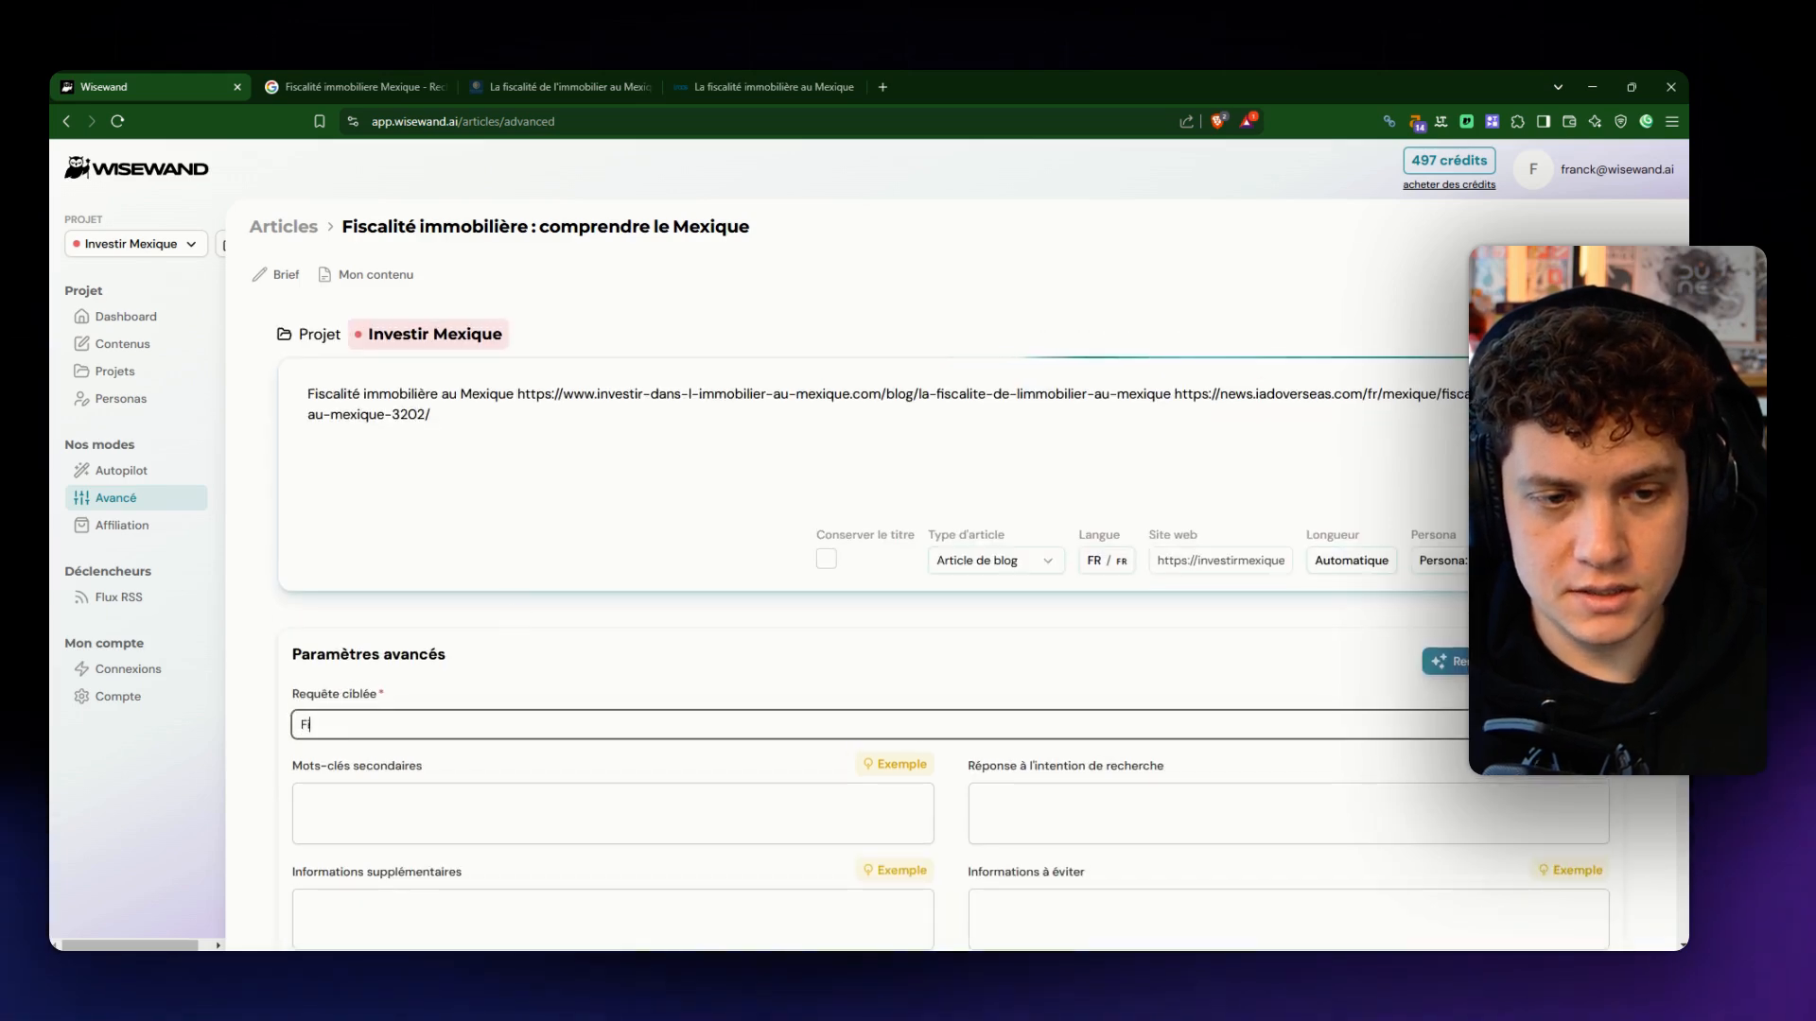
text(iscalité i)
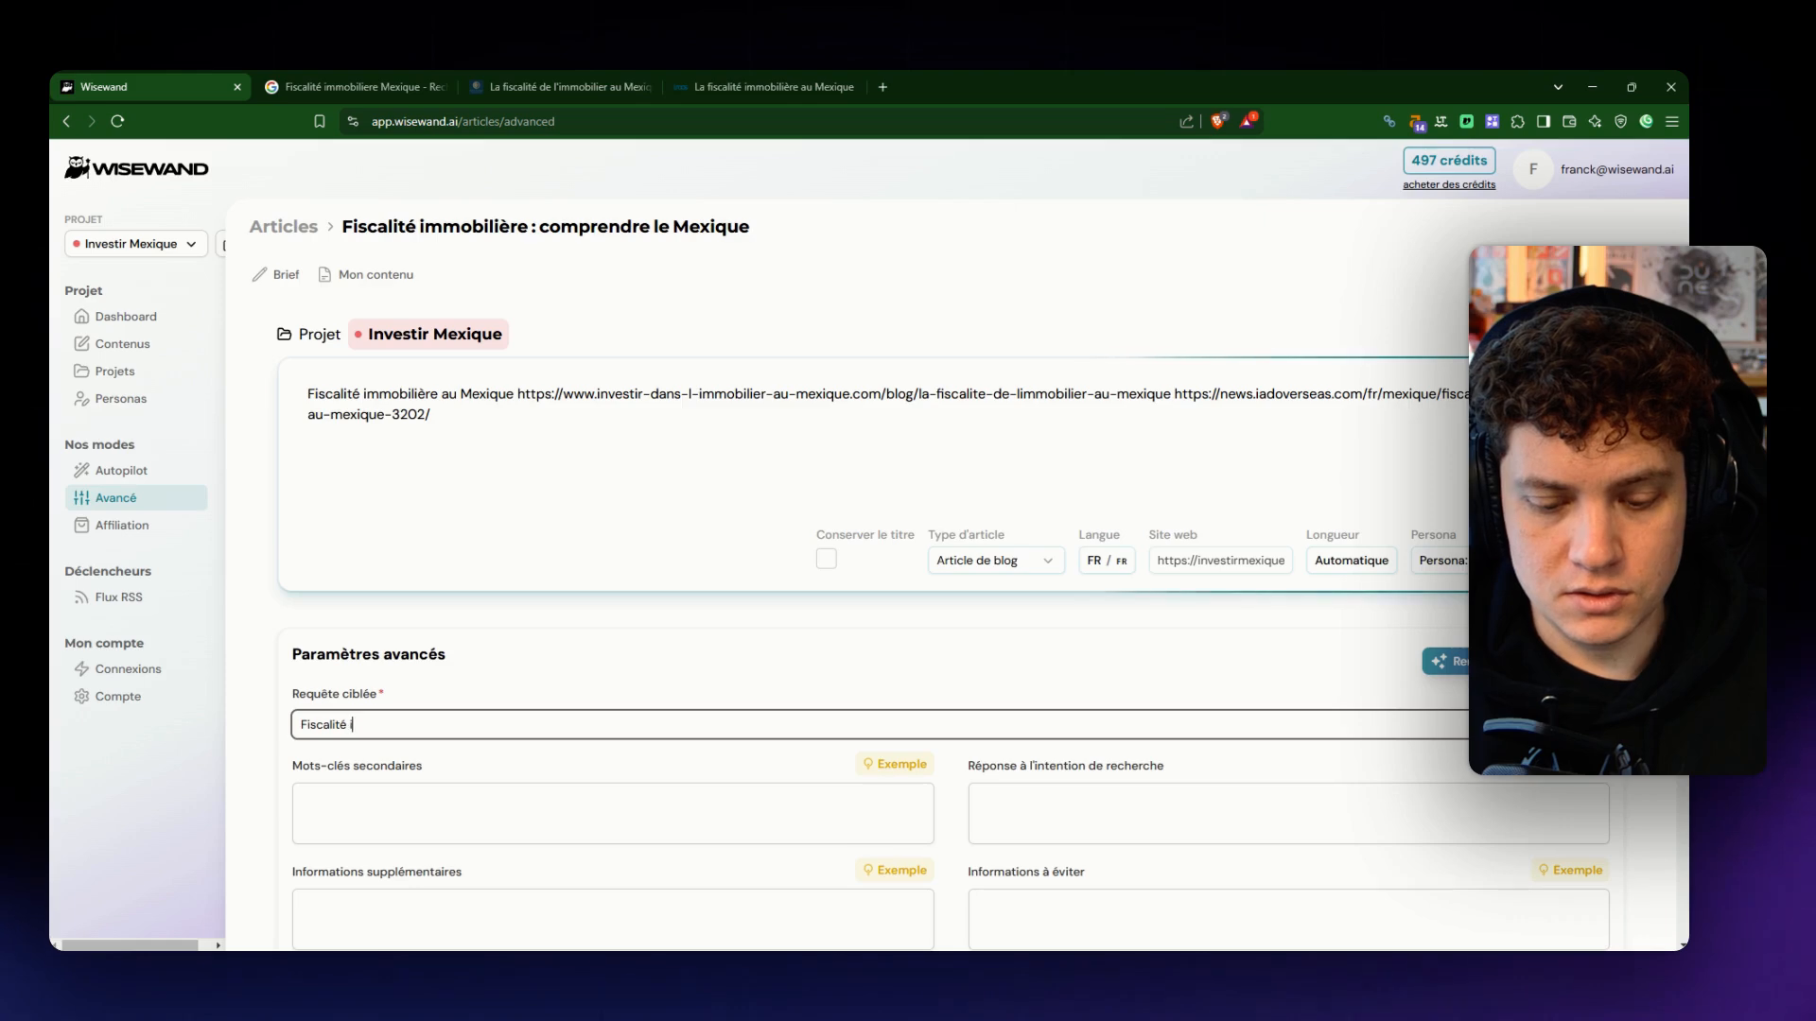
text(mmobilier Mexique)
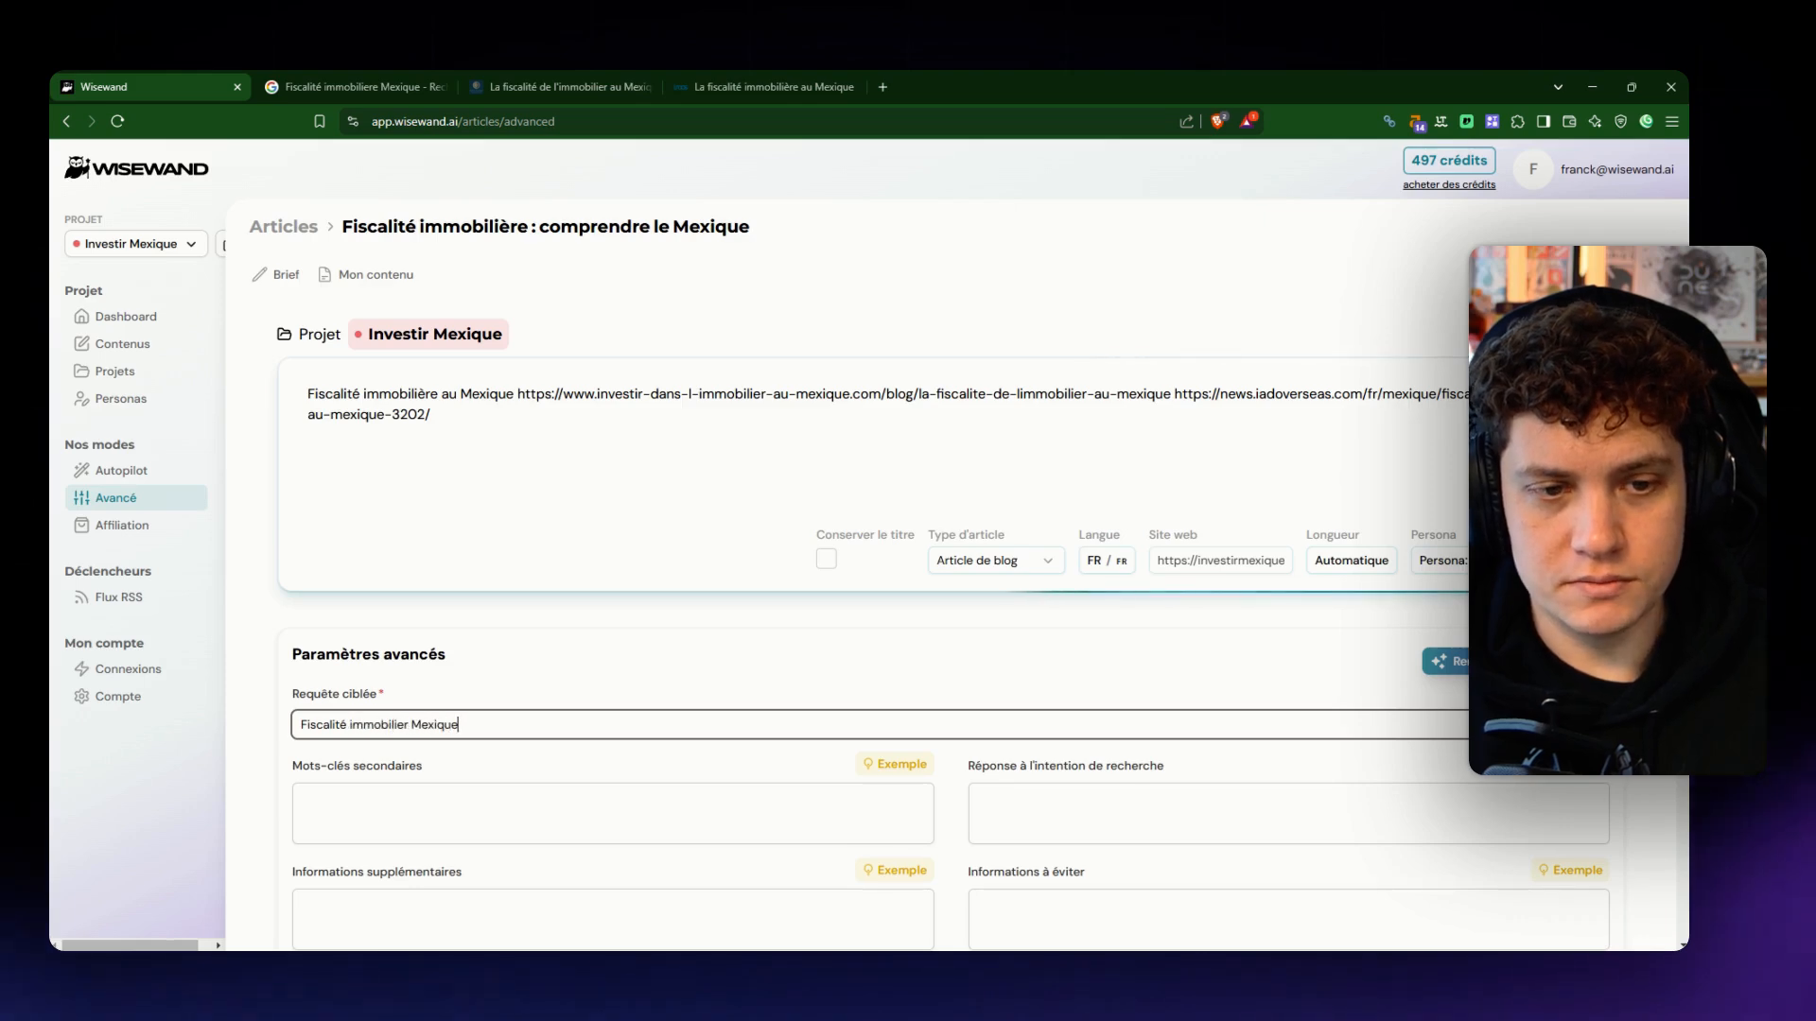
- Examine the examples for secondary keywords, search intent, additional information and information to avoid in the advanced parameters
scroll(523, 591, down, 2)
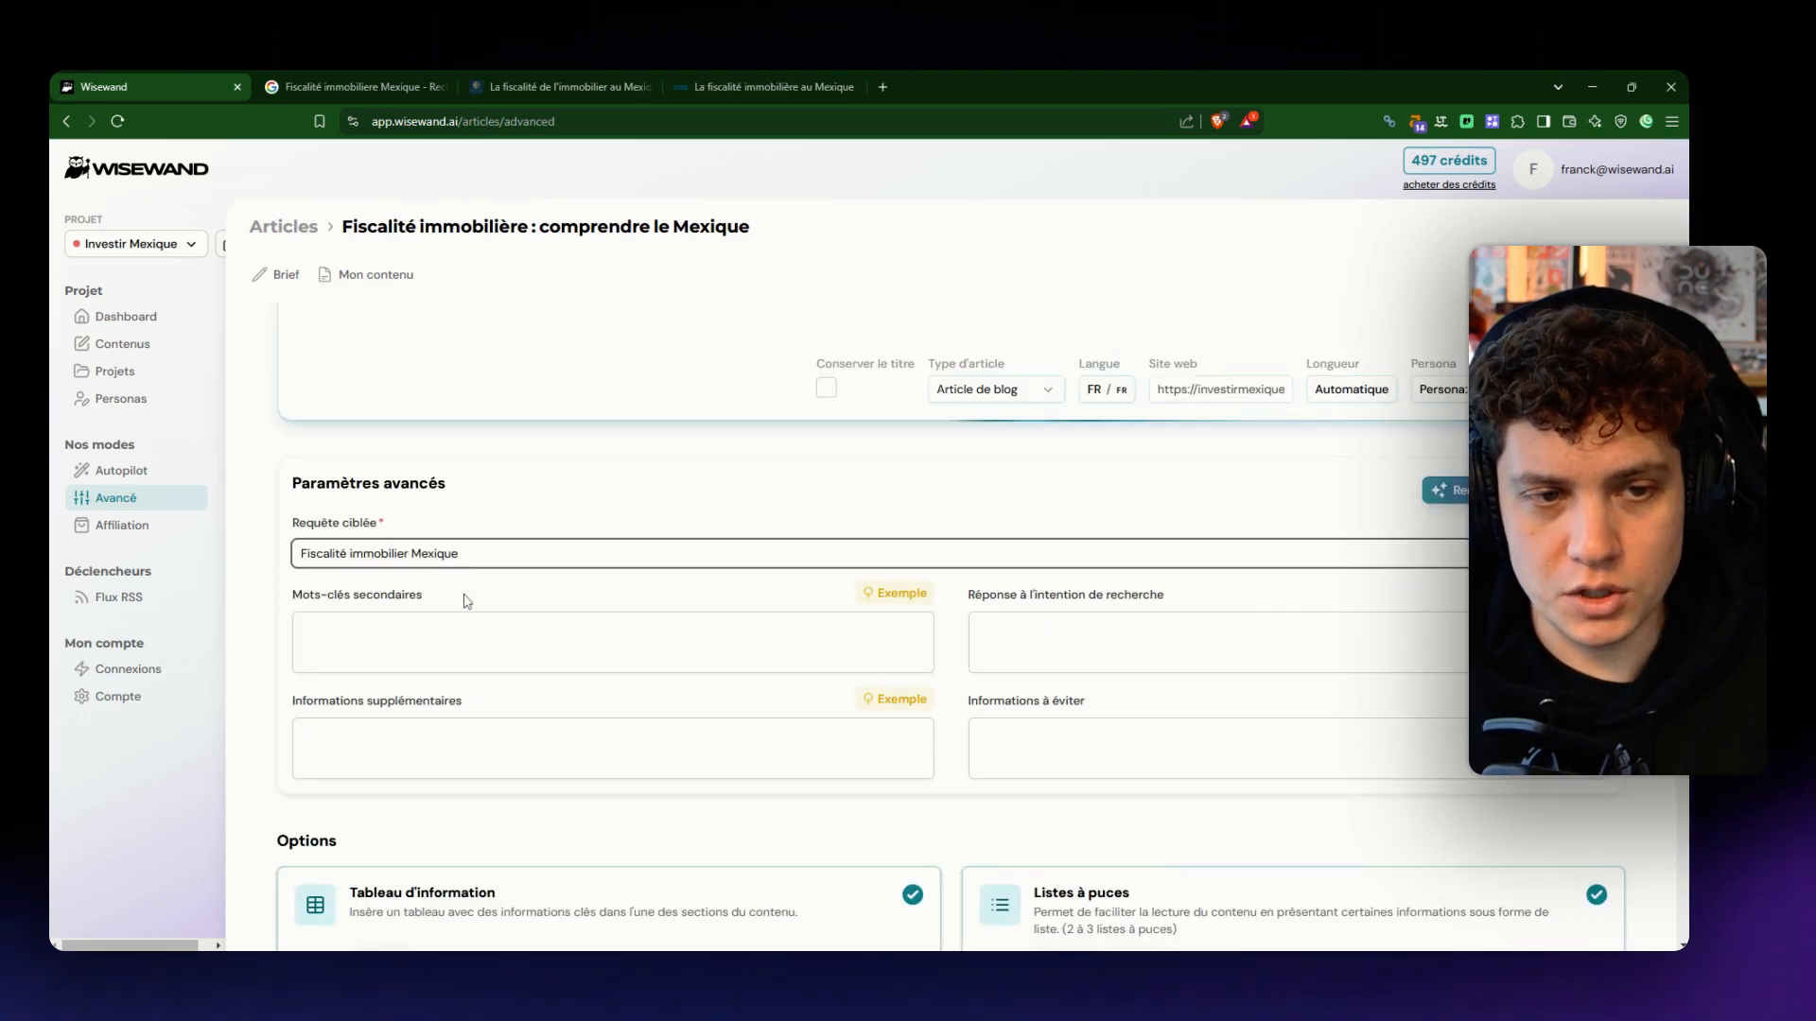
mouse_move(912, 607)
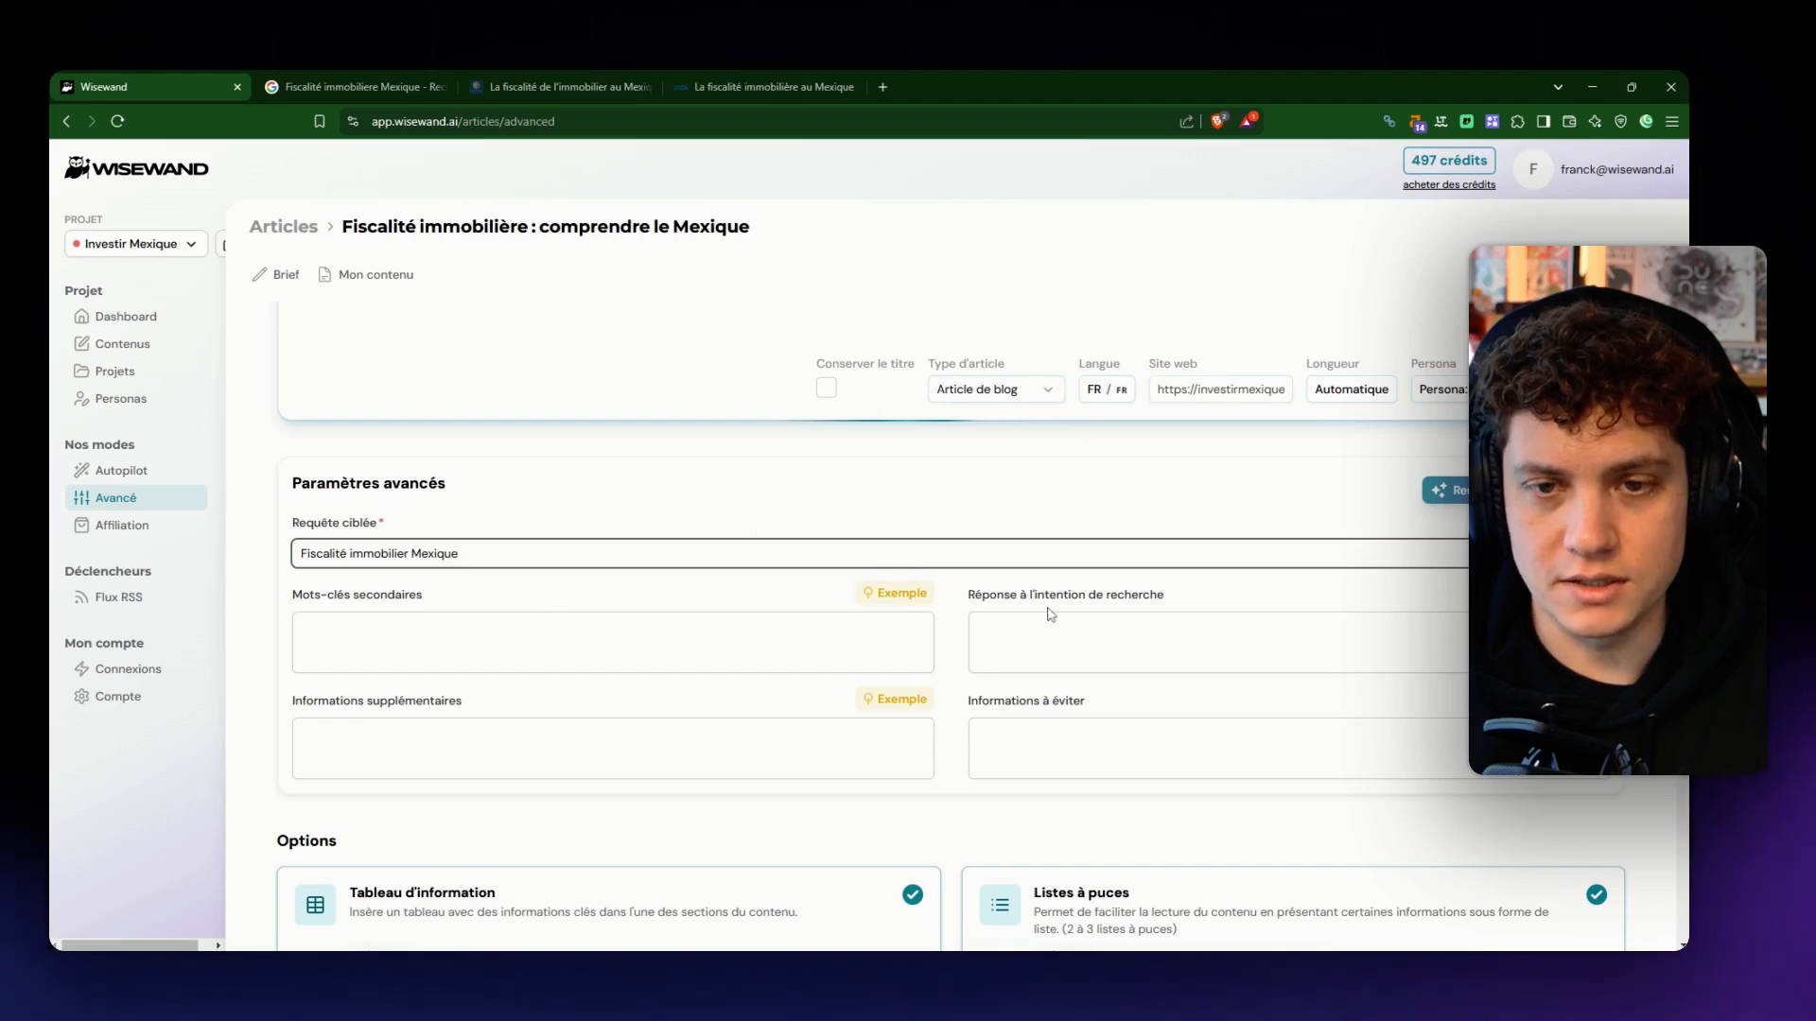
mouse_move(1568, 598)
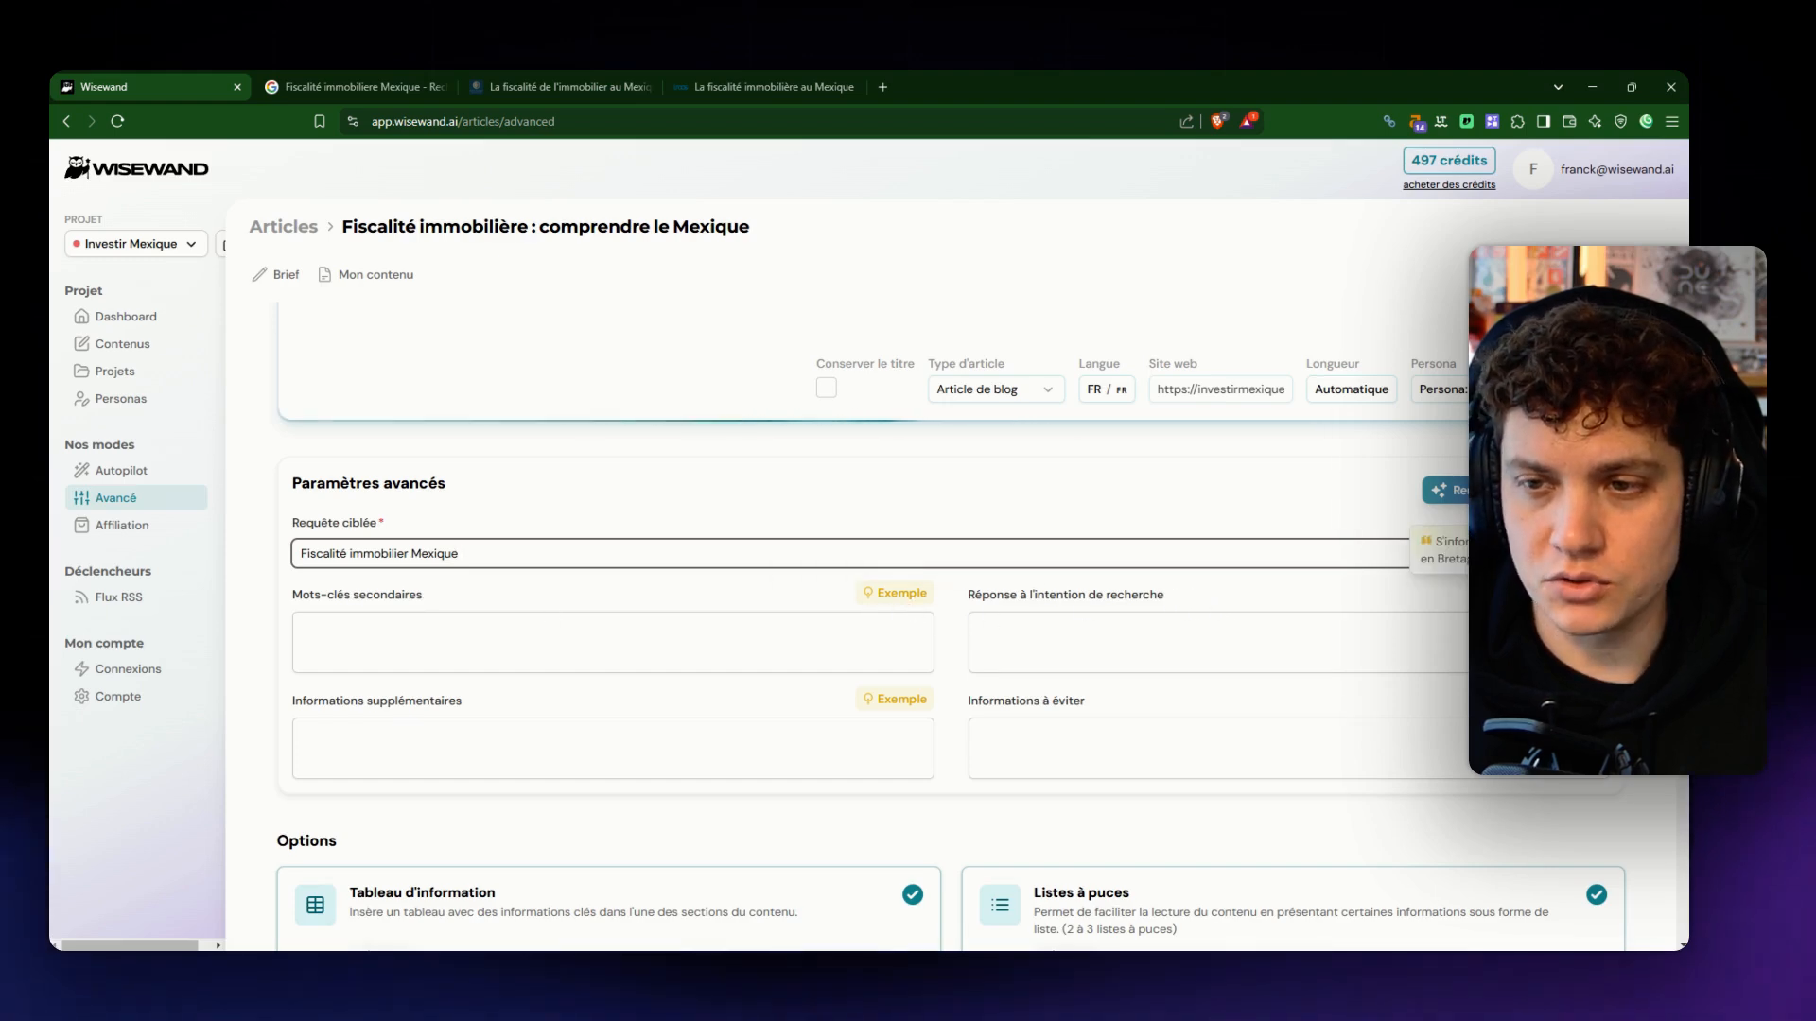
scroll(1568, 598, up, 1)
scroll(1324, 676, up, 1)
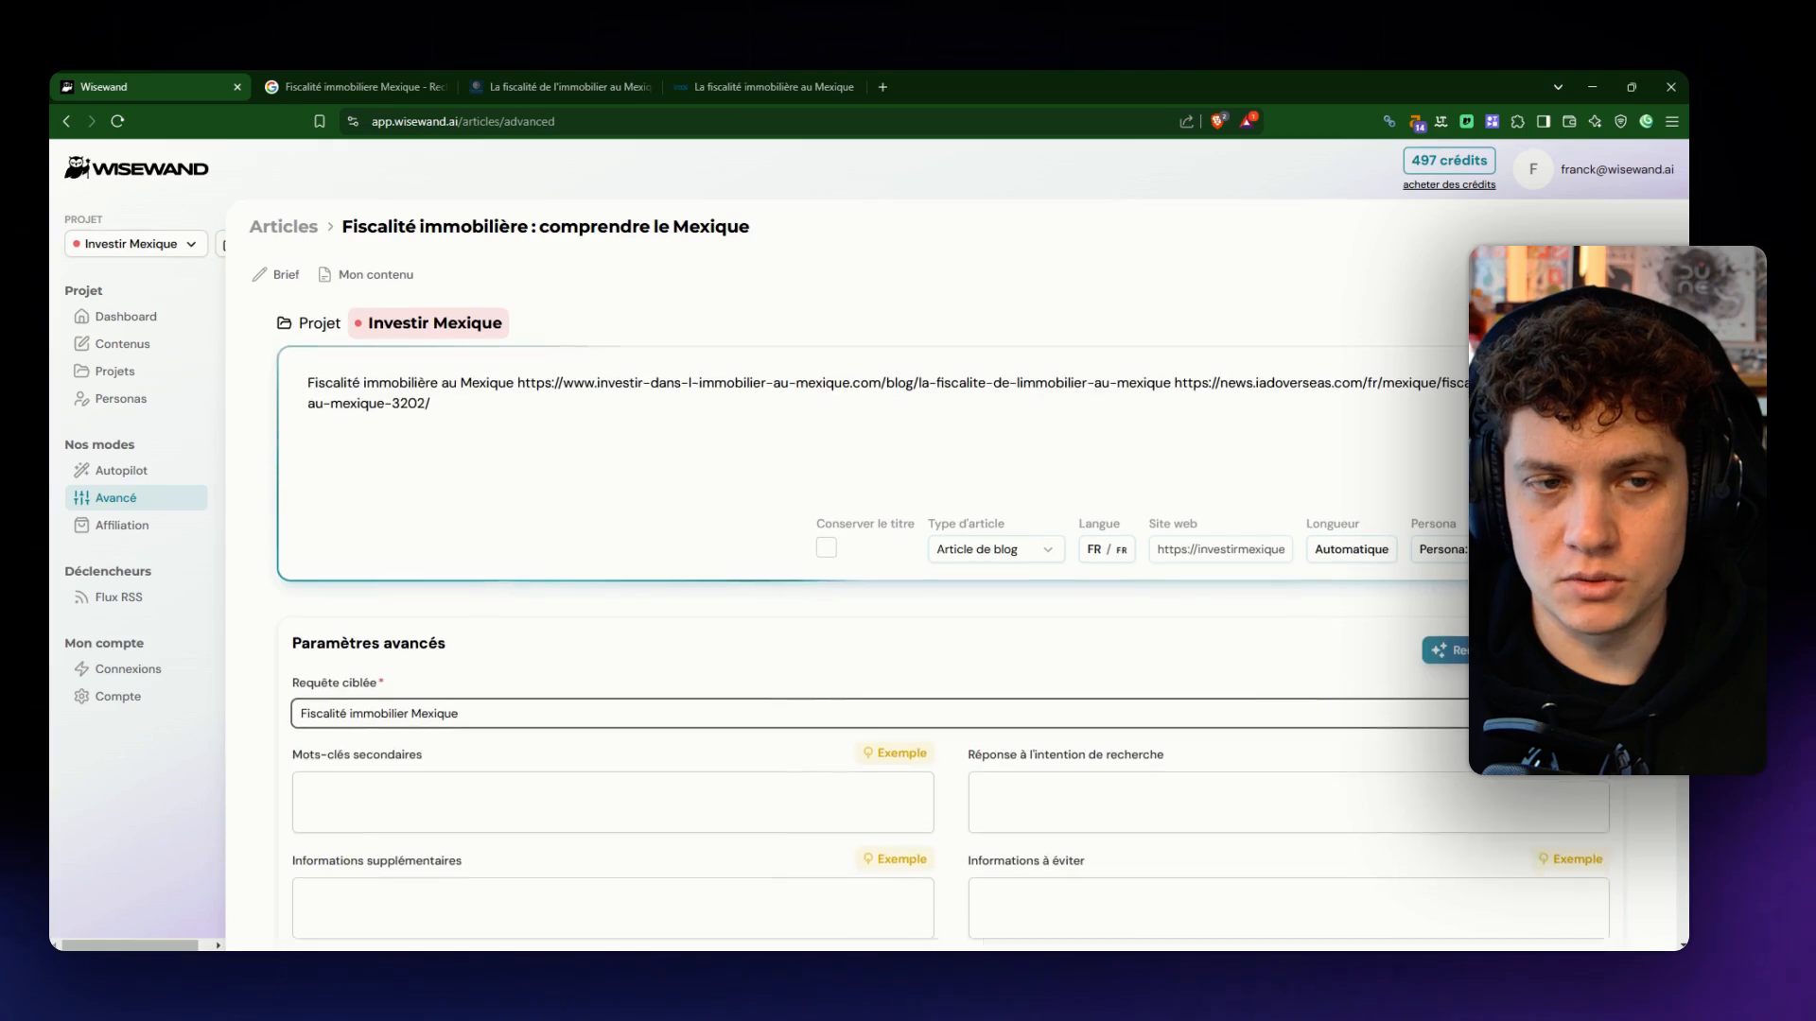
scroll(1324, 676, down, 2)
scroll(1227, 661, up, 1)
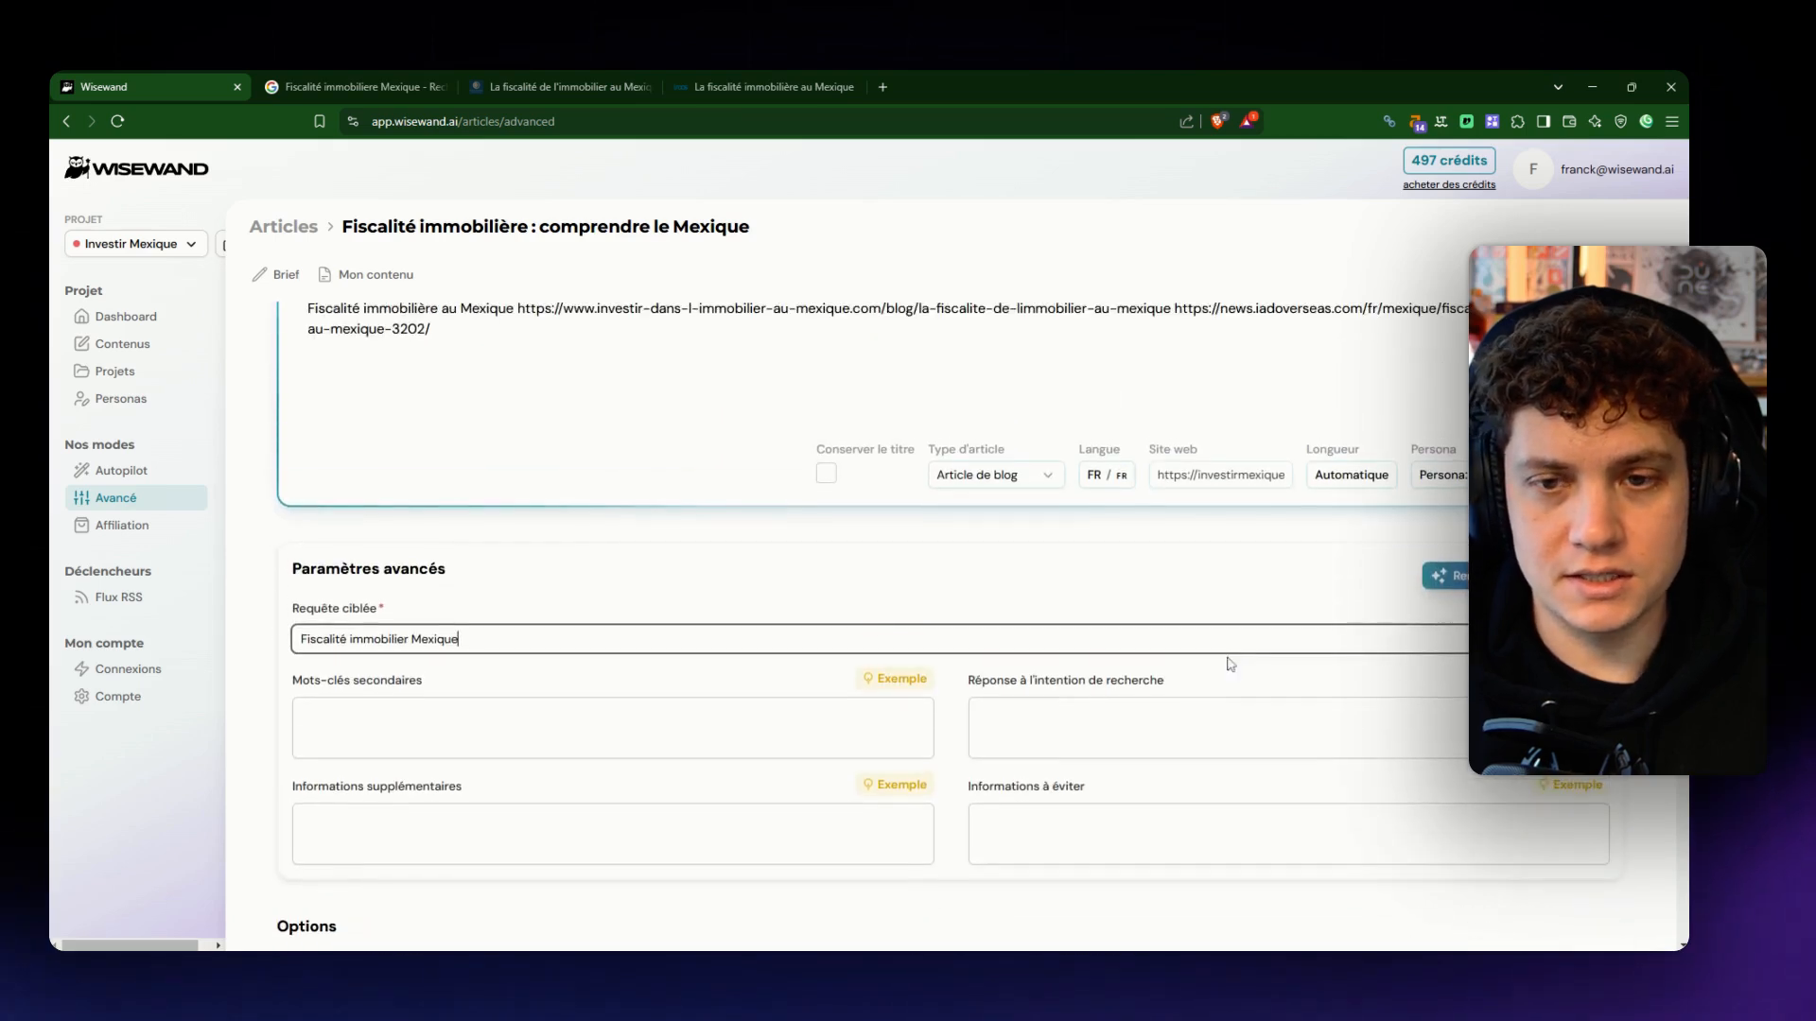
mouse_move(1569, 678)
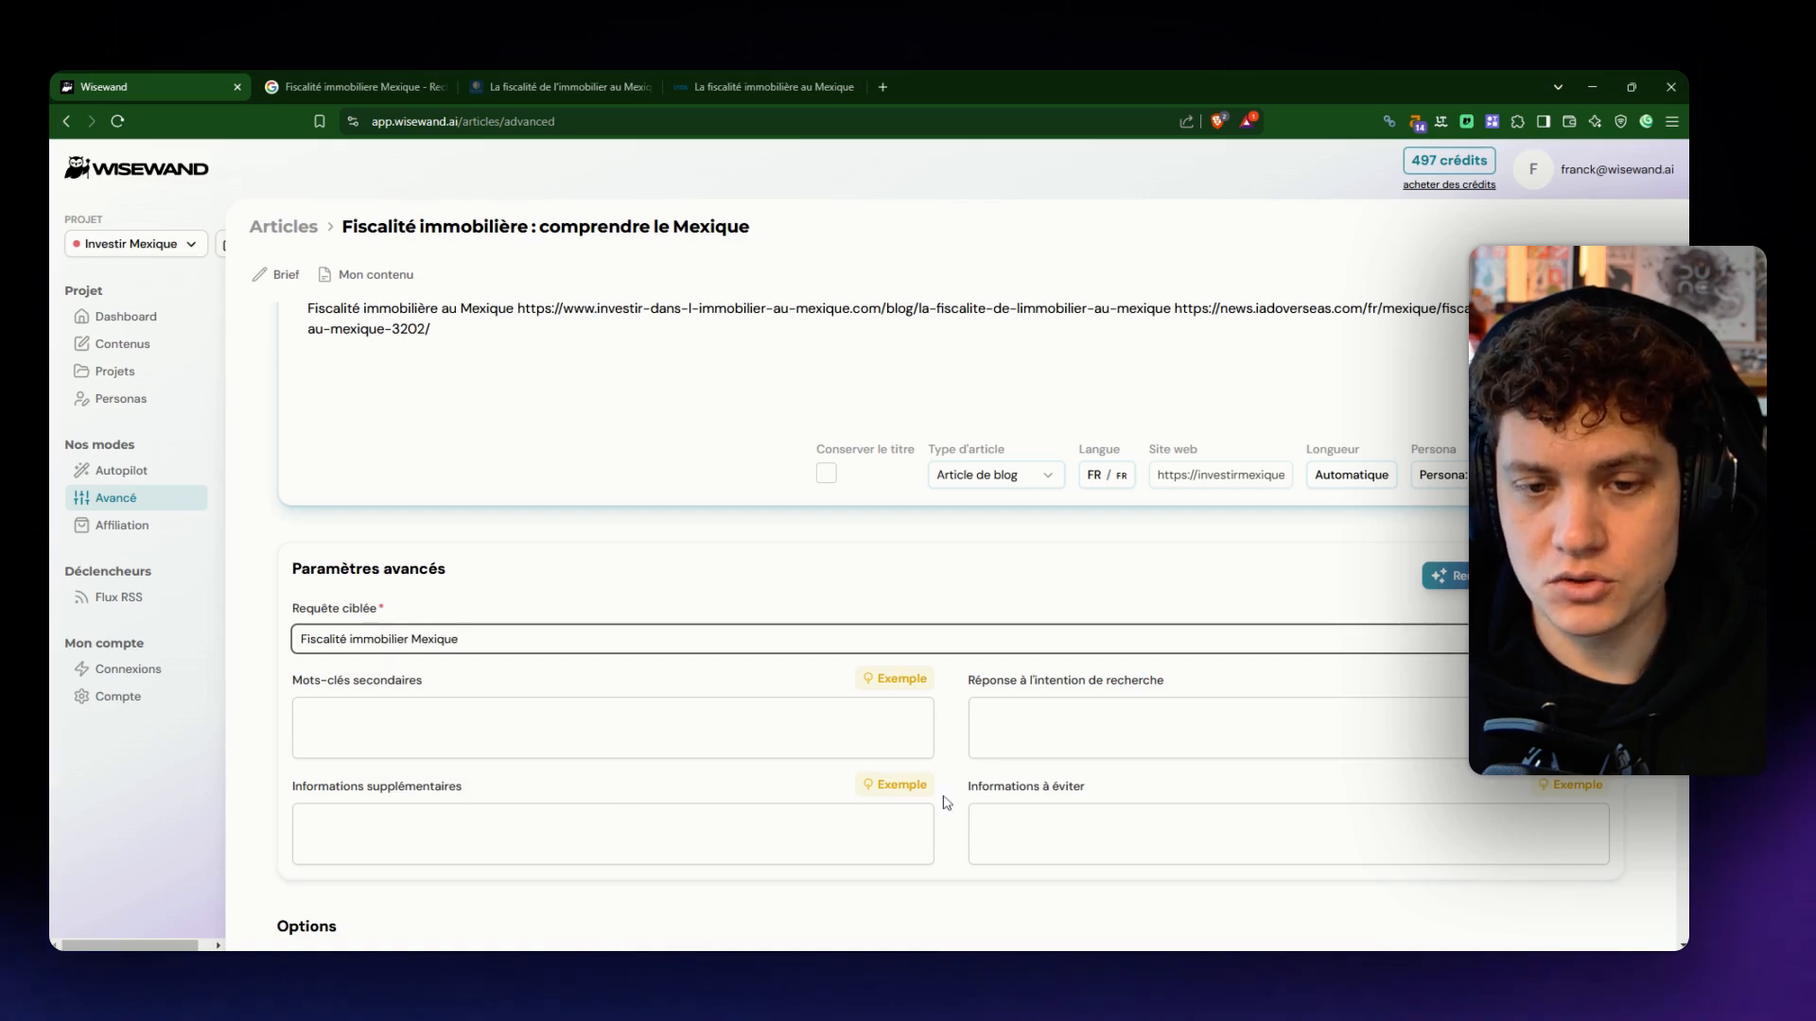
mouse_move(912, 797)
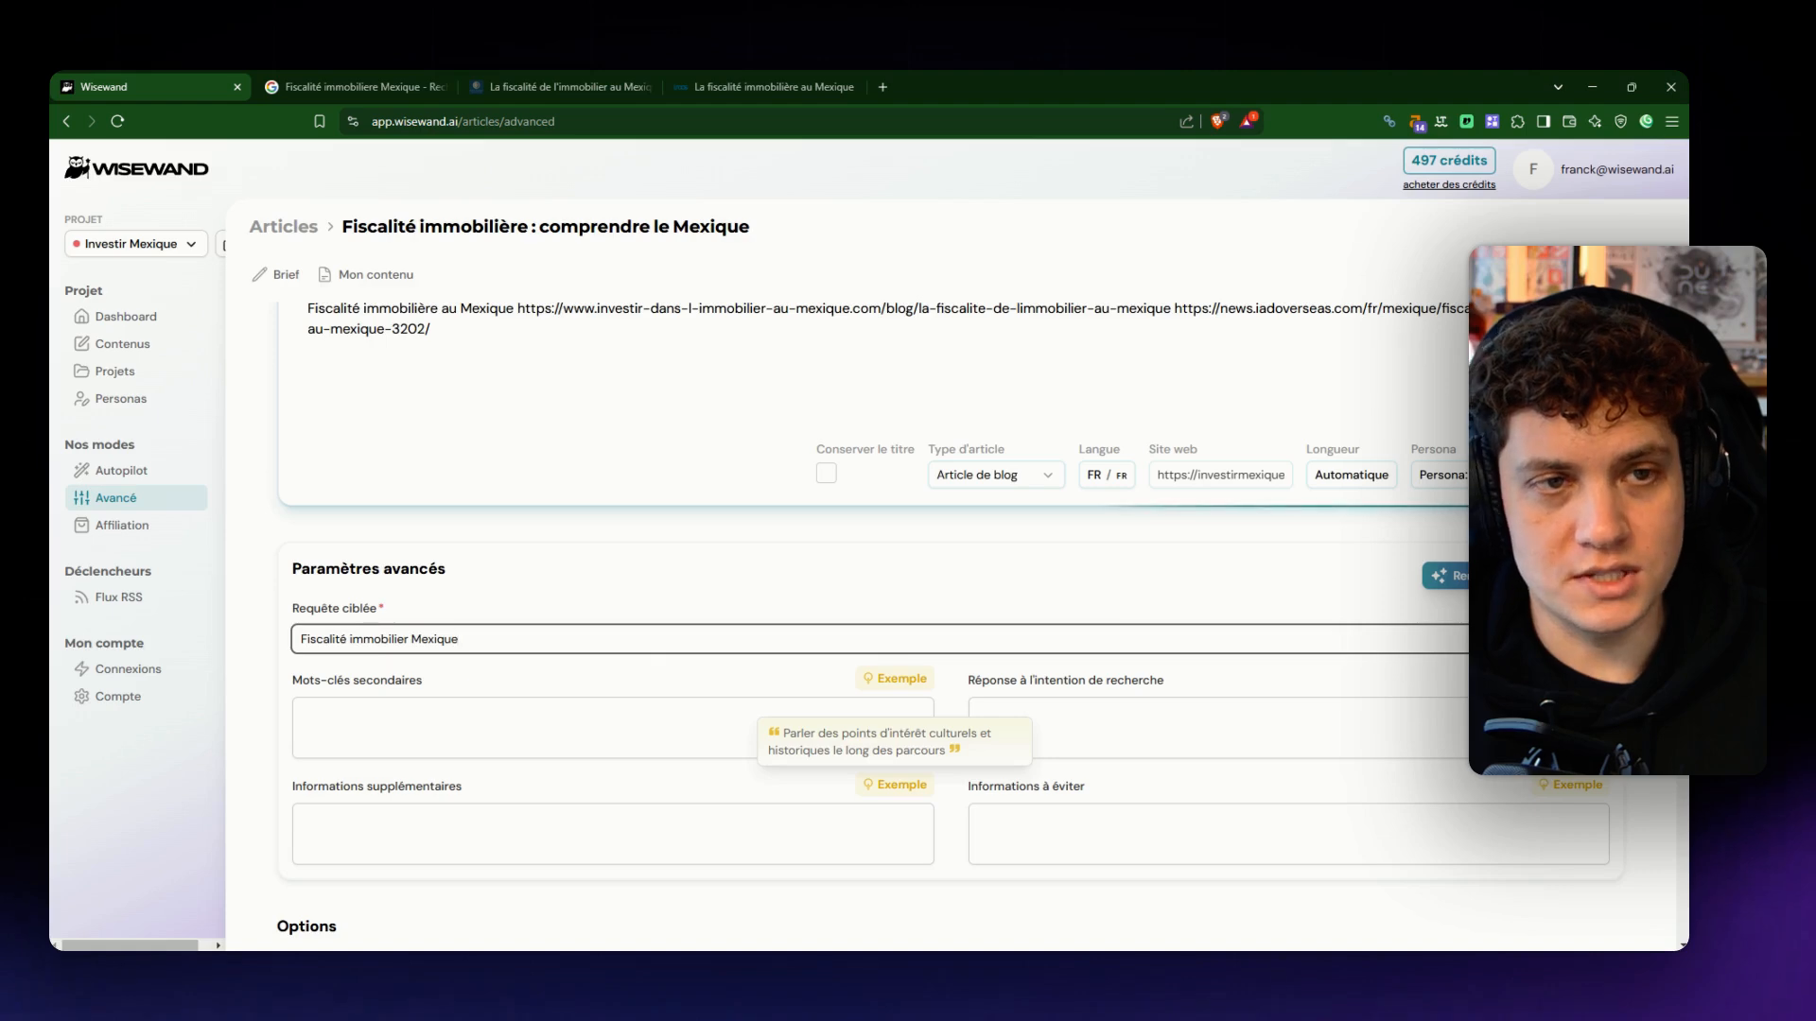
mouse_move(1569, 792)
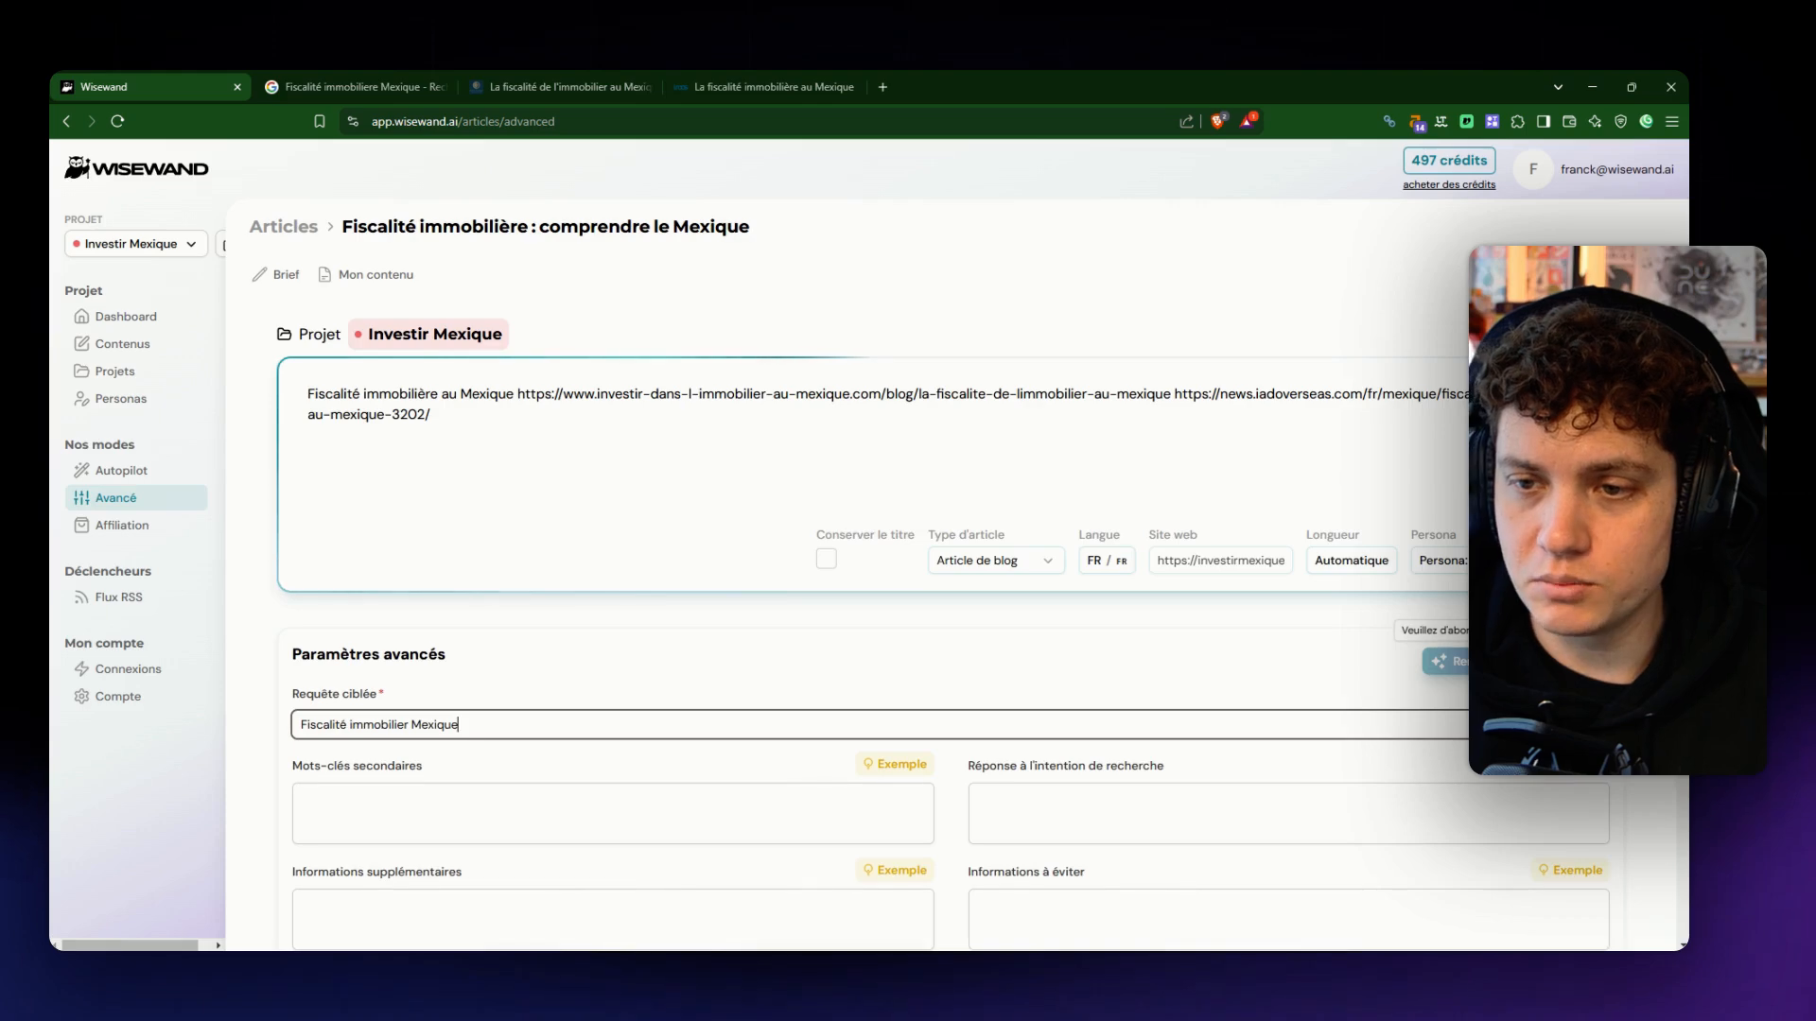
- Have the advanced parameters filled in automatically and review the generated query, keywords, search intent and instructions
click(1433, 661)
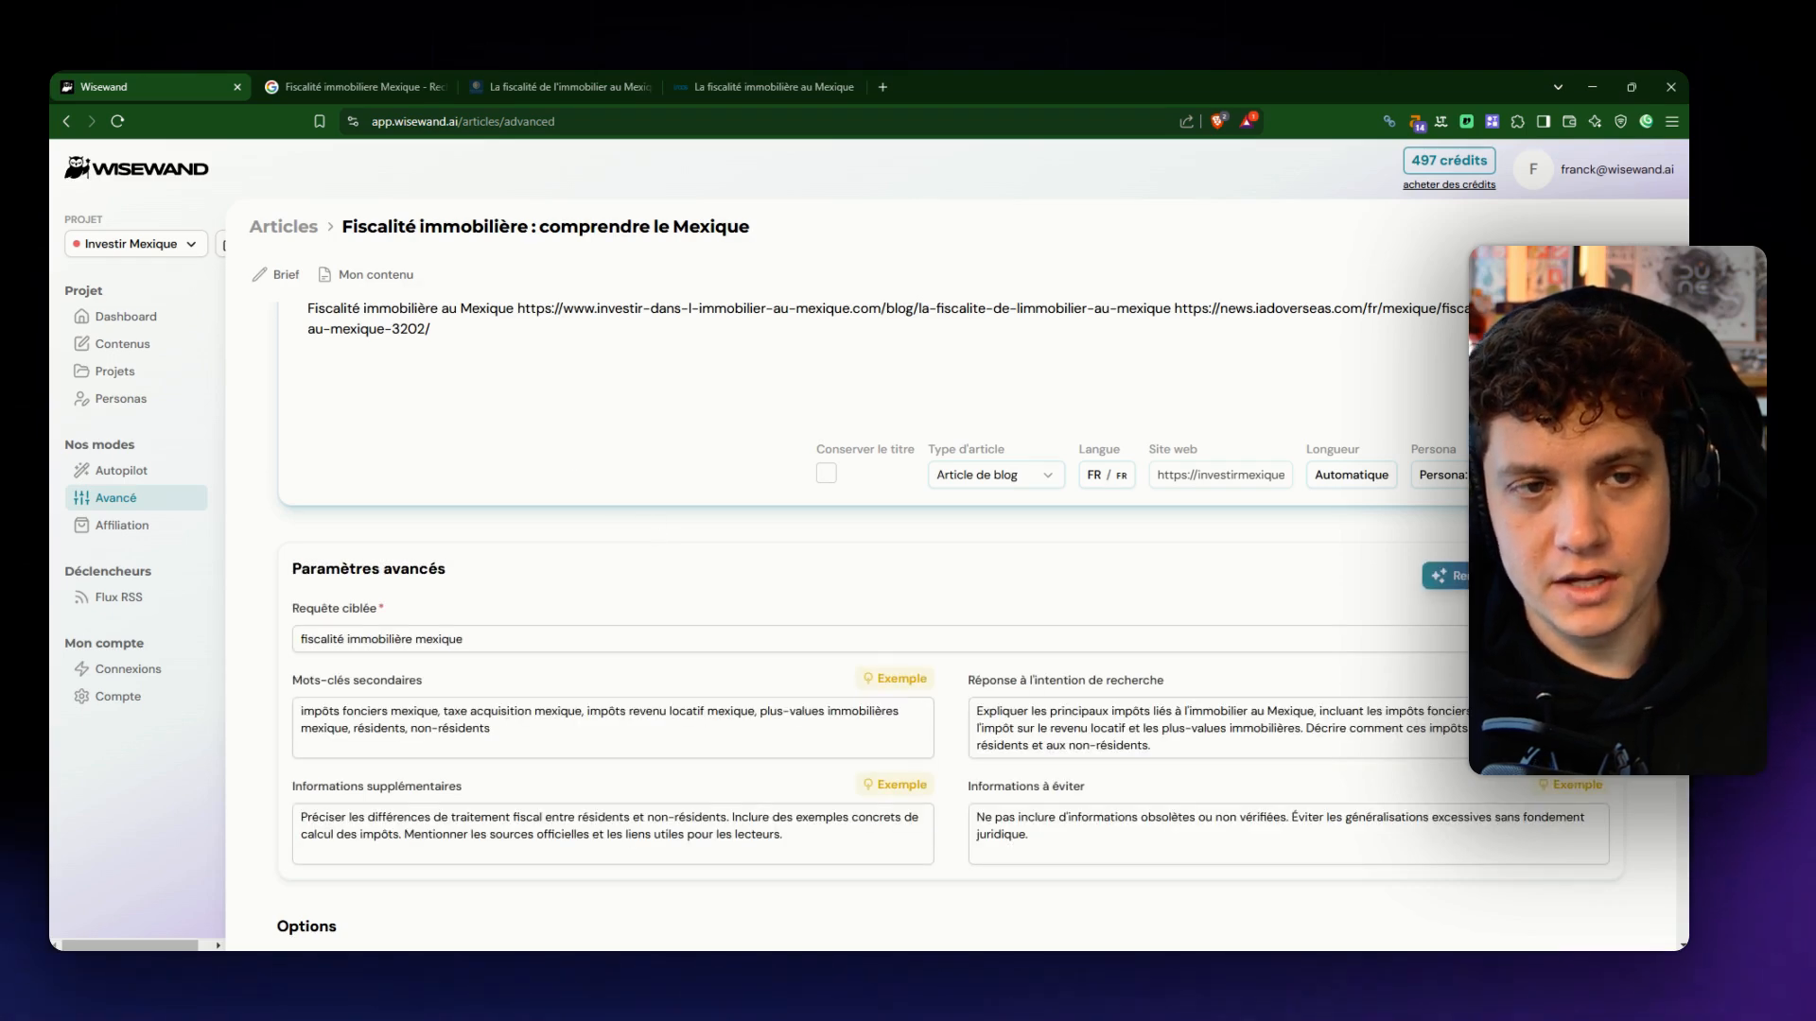
scroll(580, 488, down, 2)
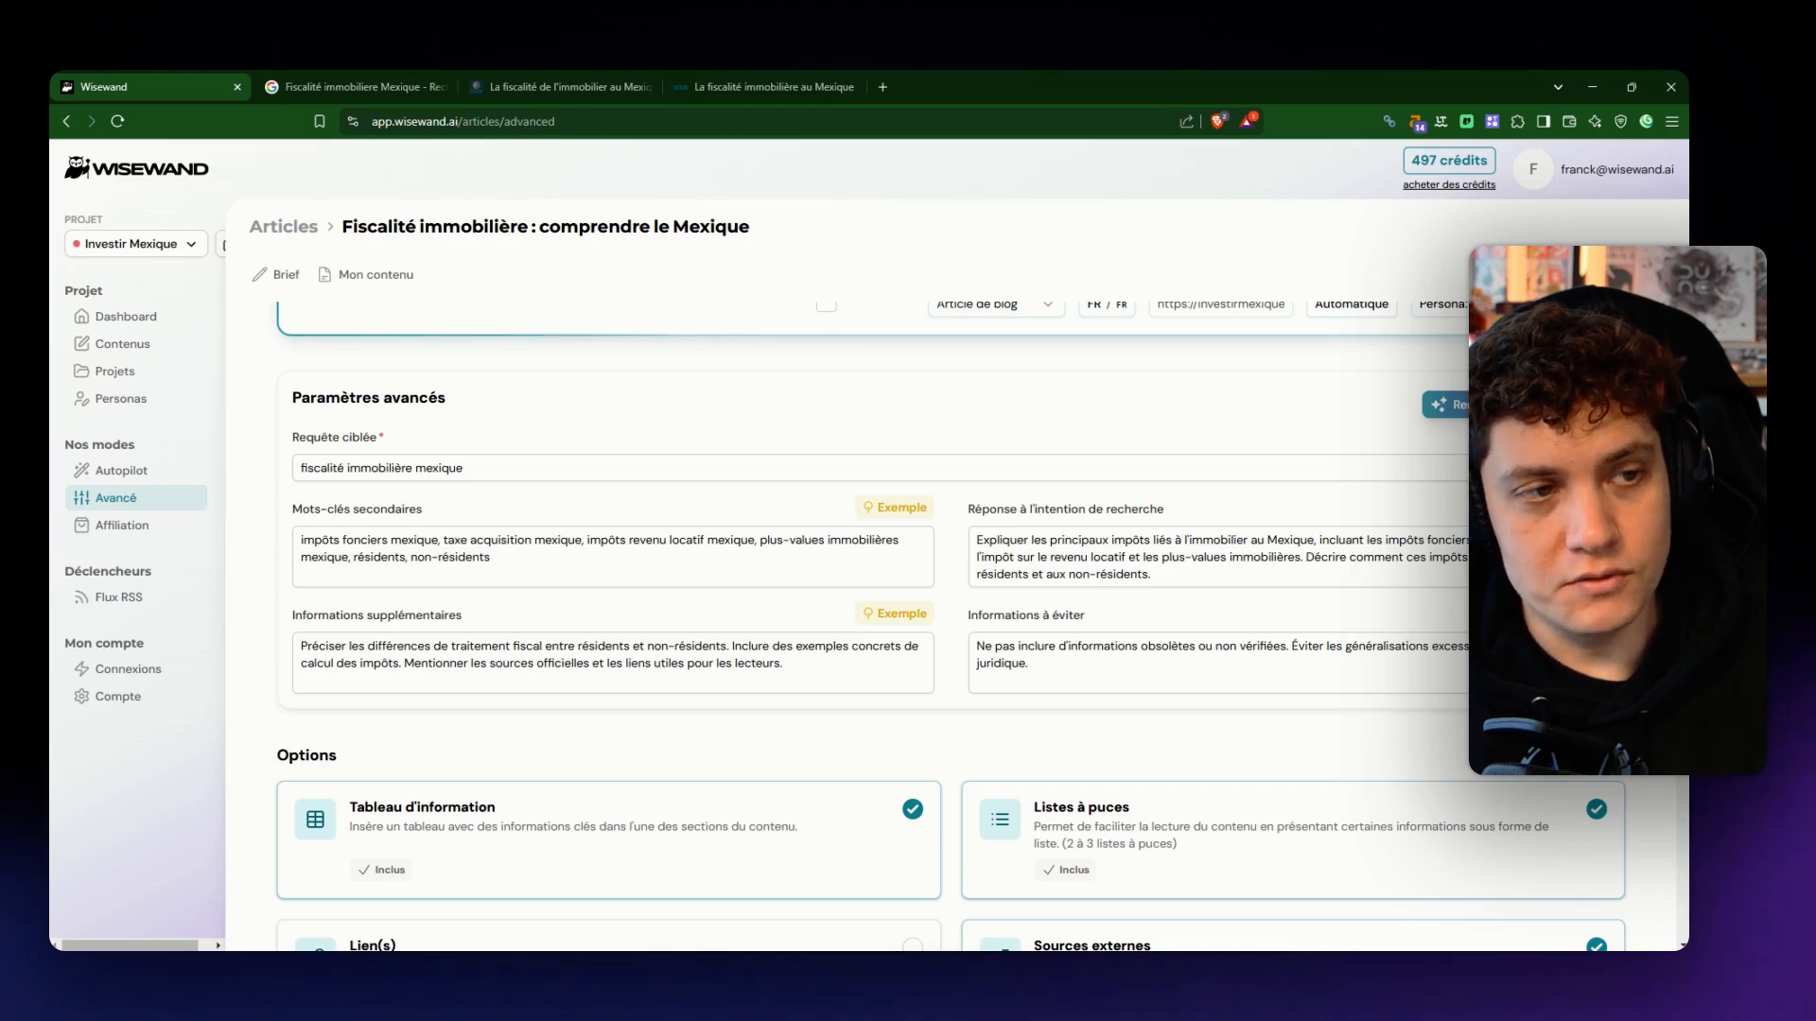
scroll(710, 596, up, 2)
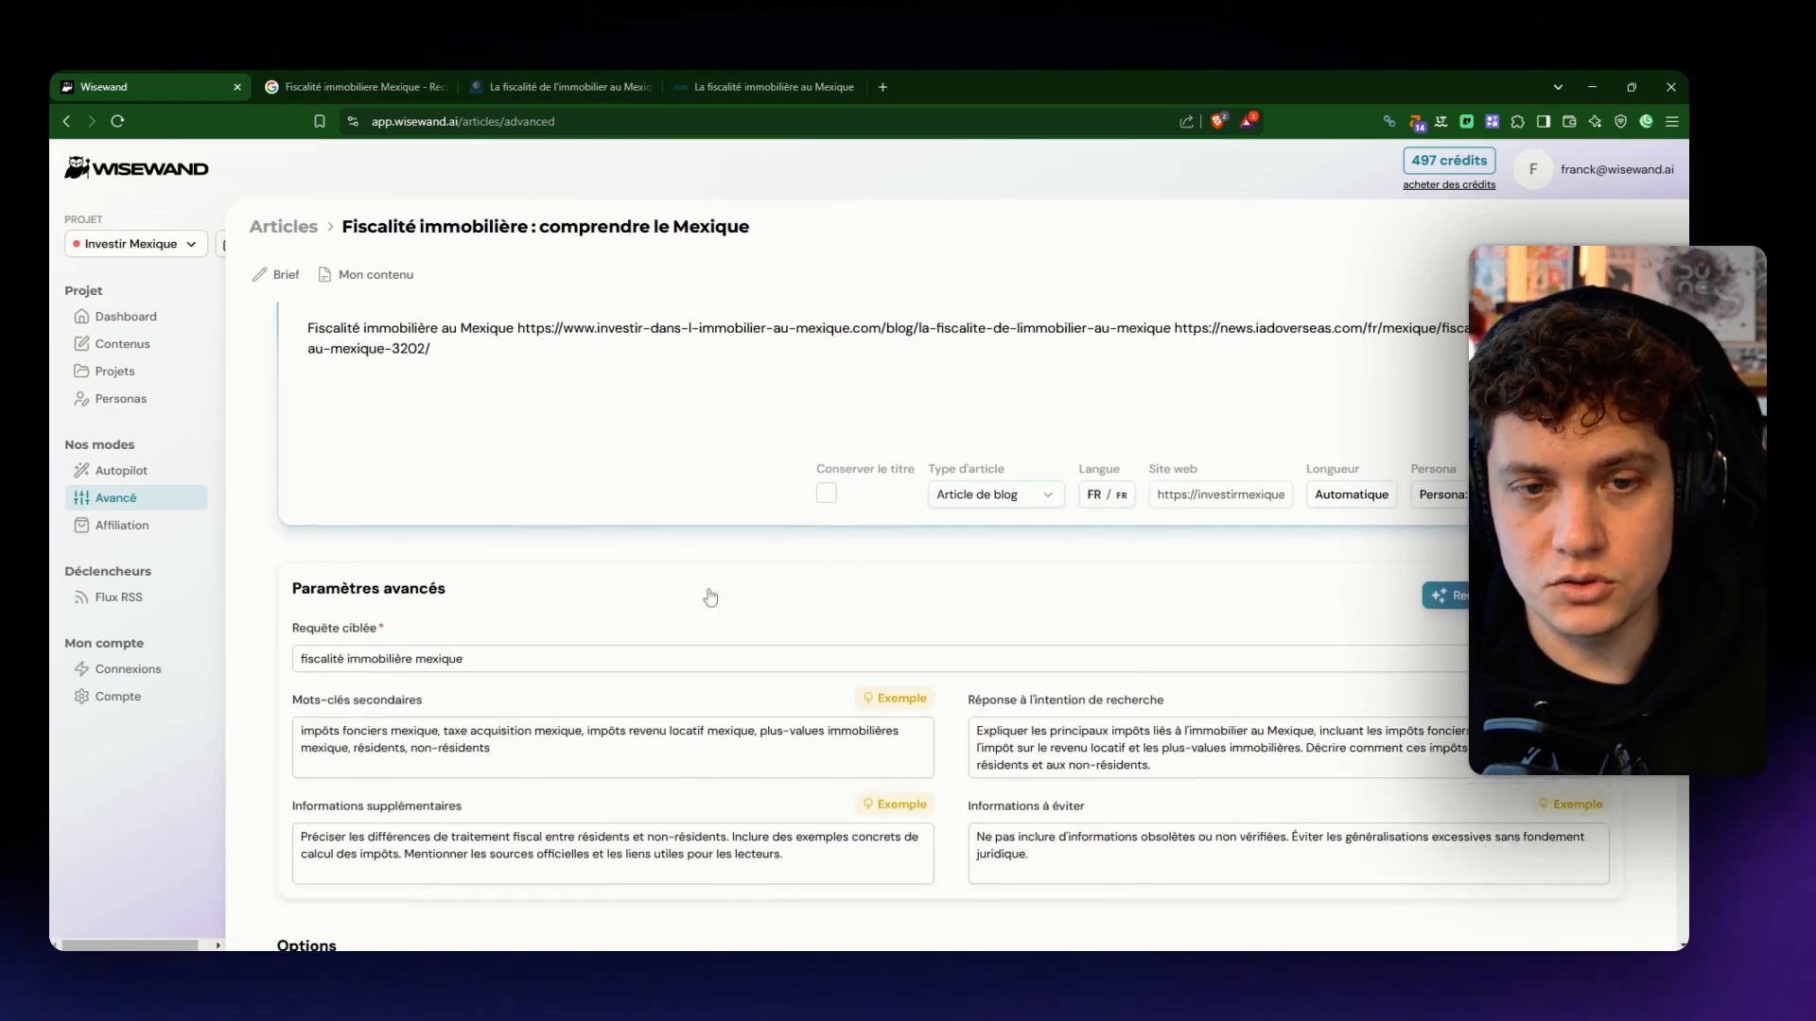
scroll(710, 596, down, 1)
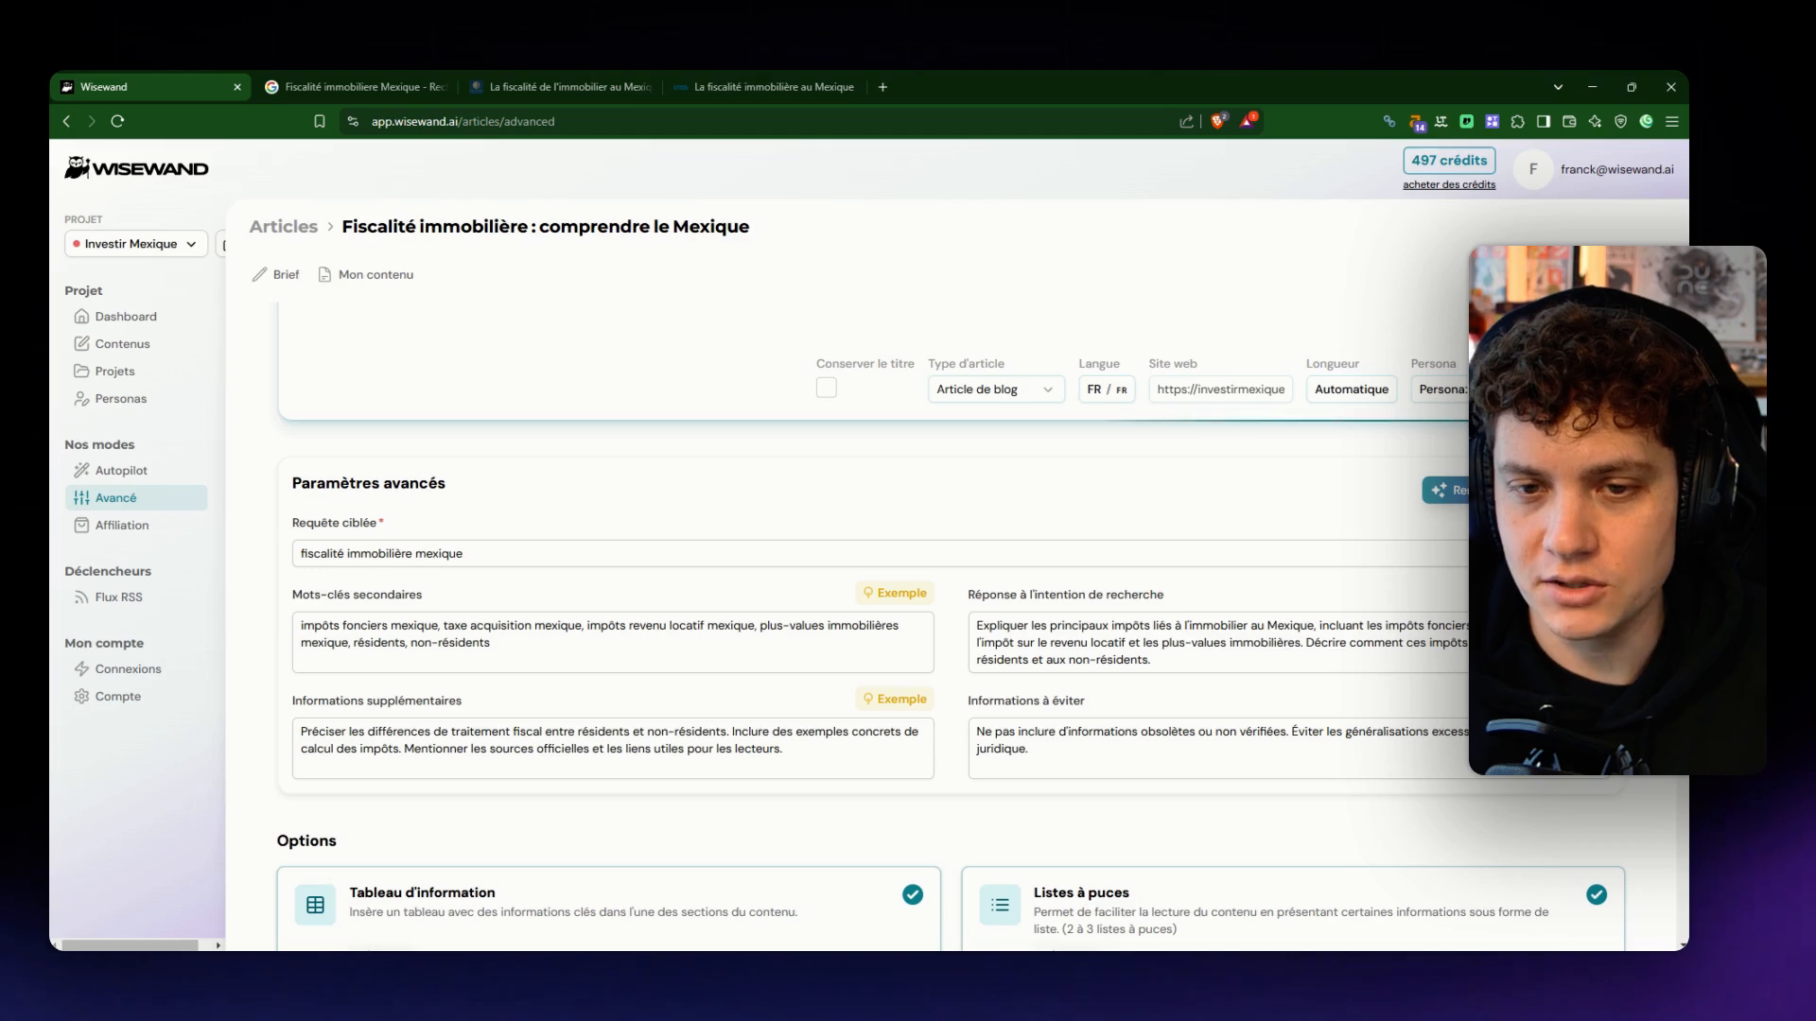
click(1153, 660)
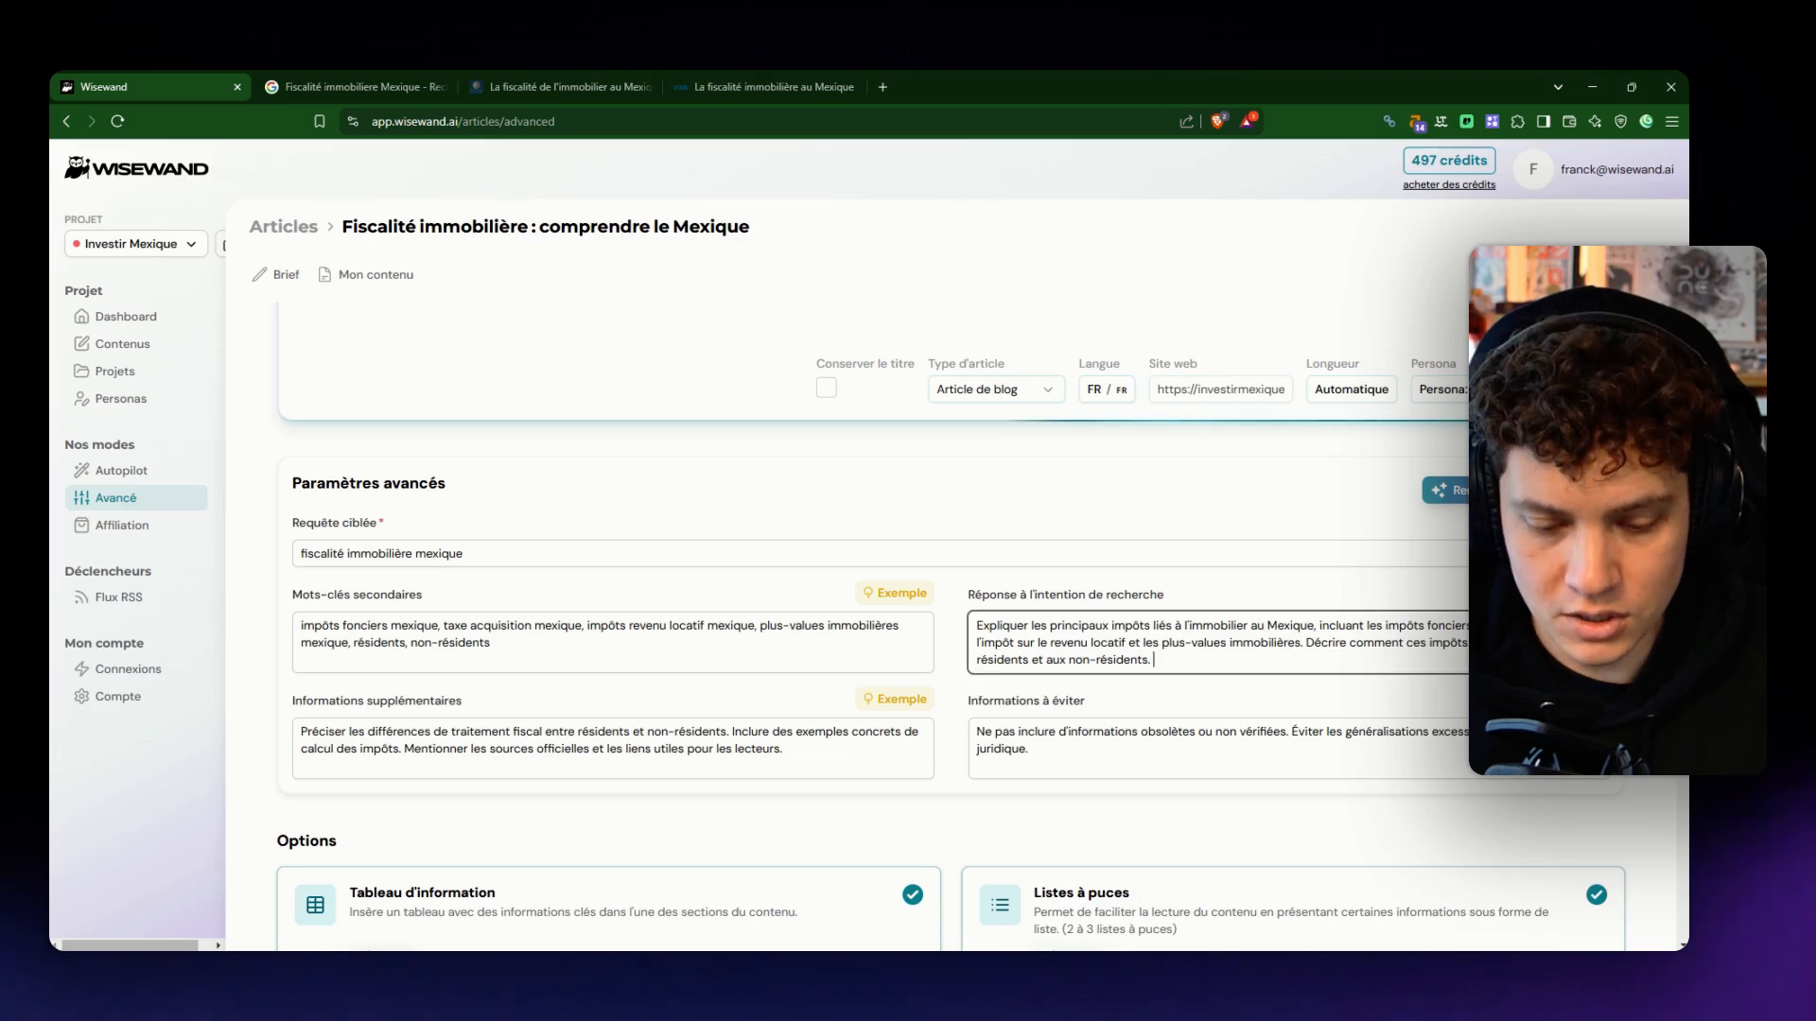
text(Rajouté qu)
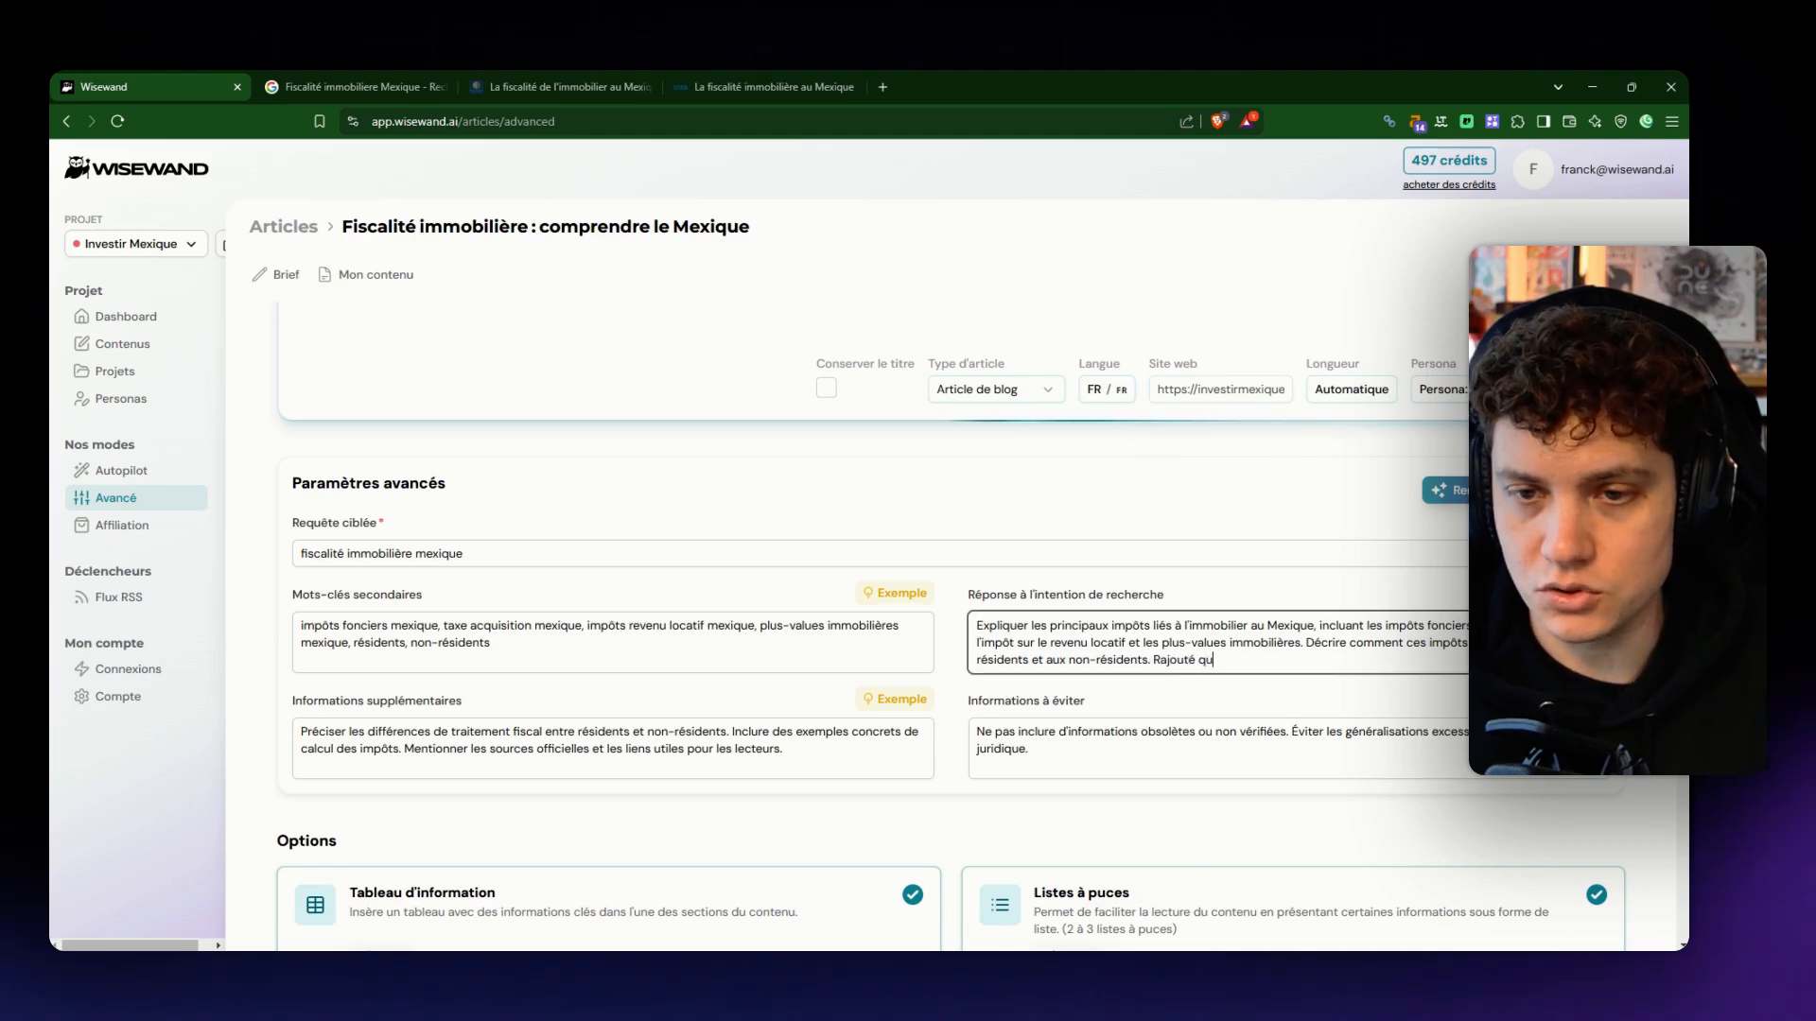
text(elque c)
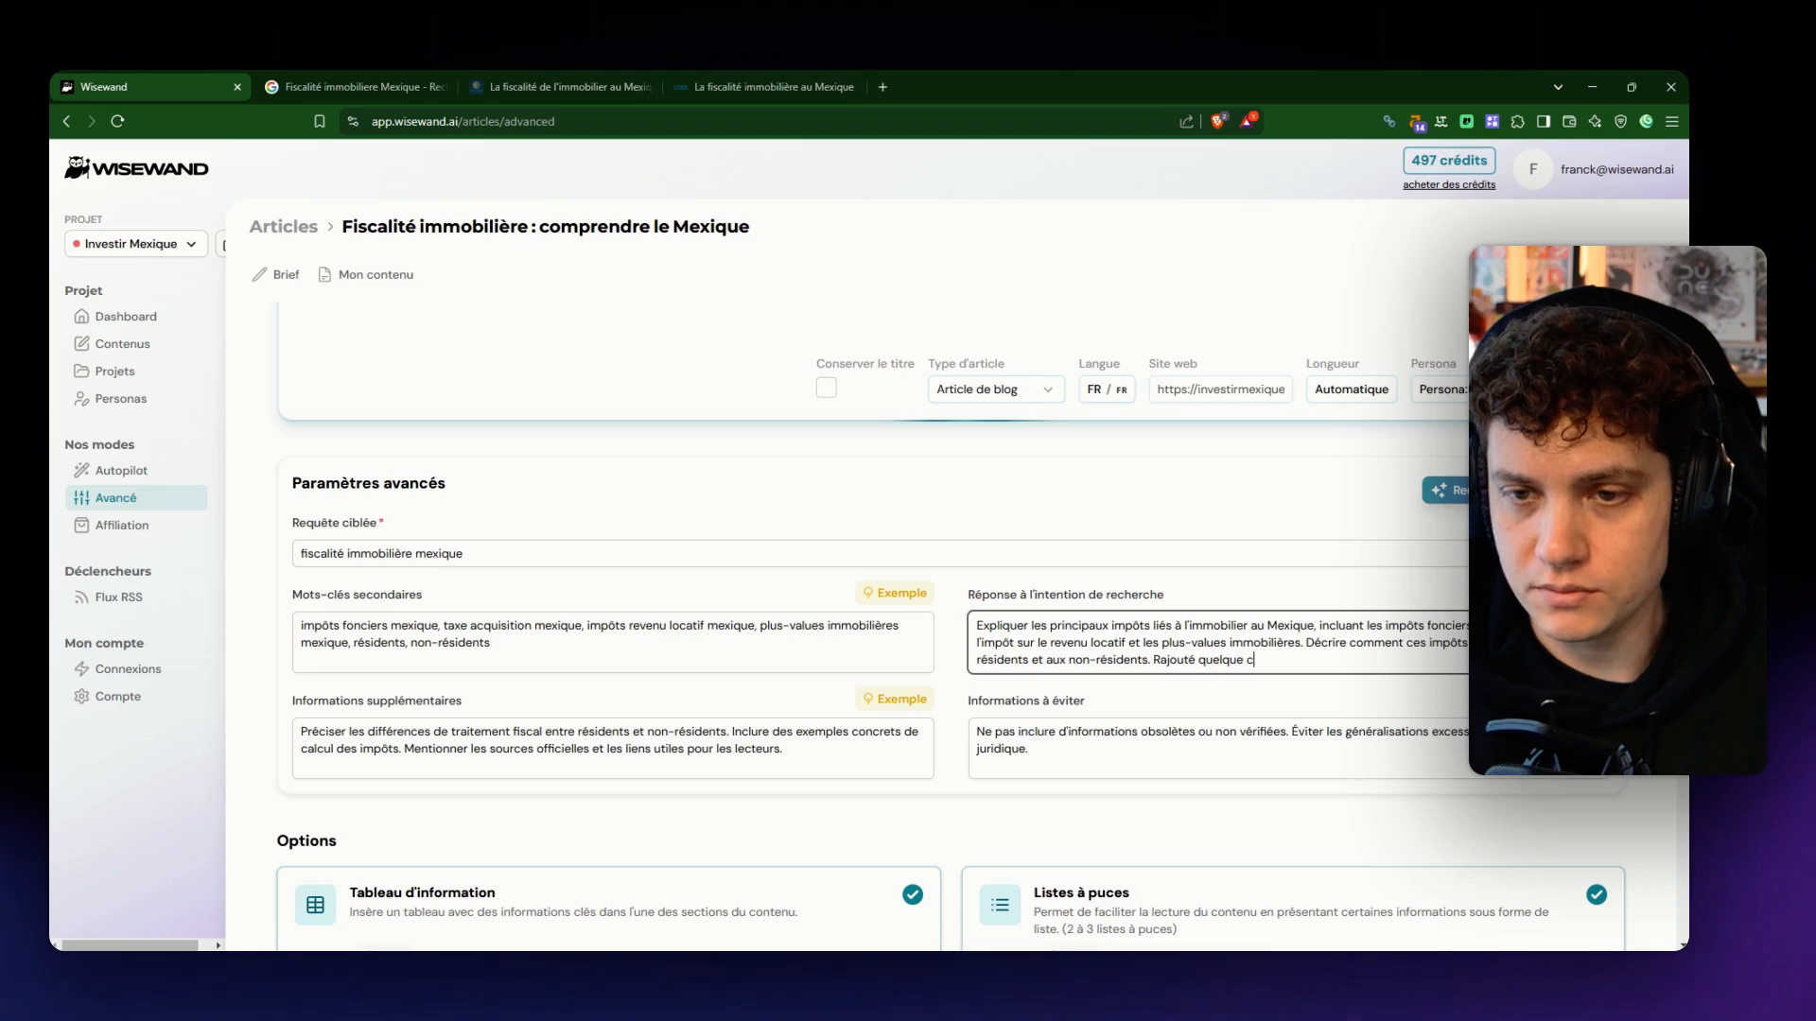
text(hose)
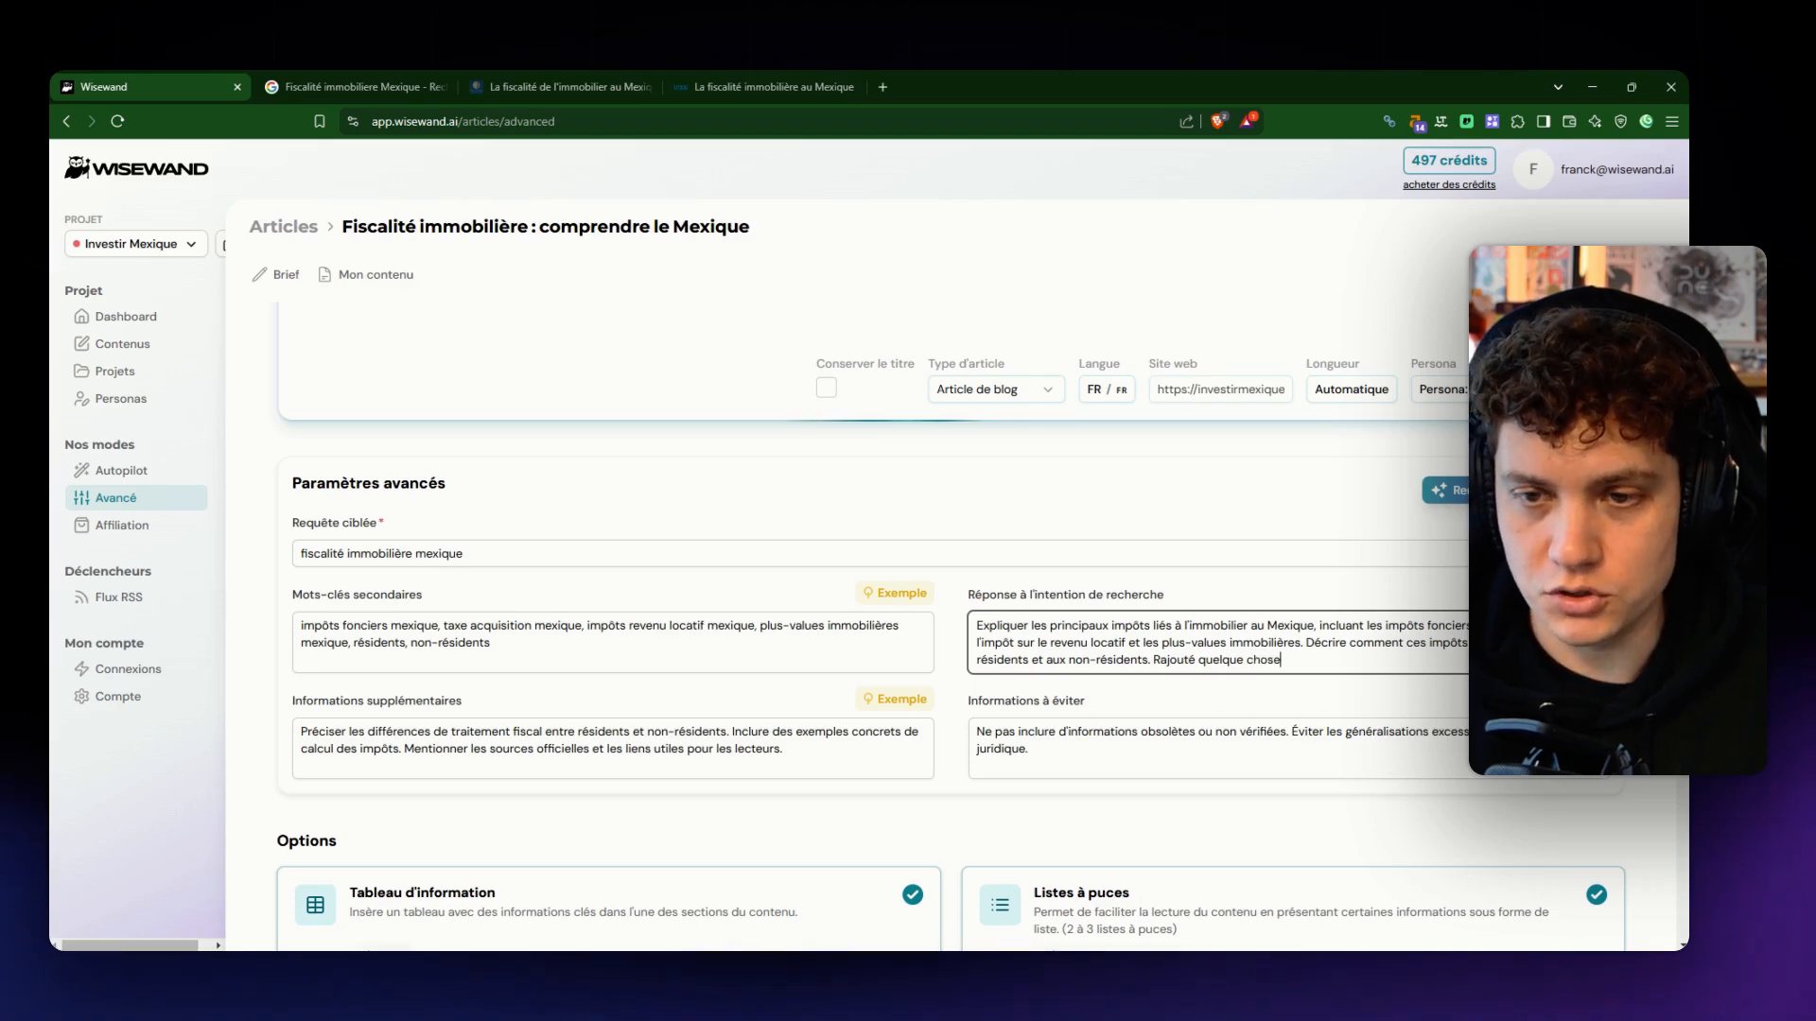
key(shift+Left)
key(shift+Left)
key(shift+Left)
key(shift+Left)
key(shift+Left)
key(shift+Left)
key(shift+Left)
key(shift+Left)
key(shift+Left)
key(shift+Left)
key(shift+Left)
key(shift+Left)
key(shift+Left)
key(shift+Left)
key(shift+Left)
key(shift+Left)
key(shift+Left)
key(shift+Left)
key(shift+Left)
key(shift+Left)
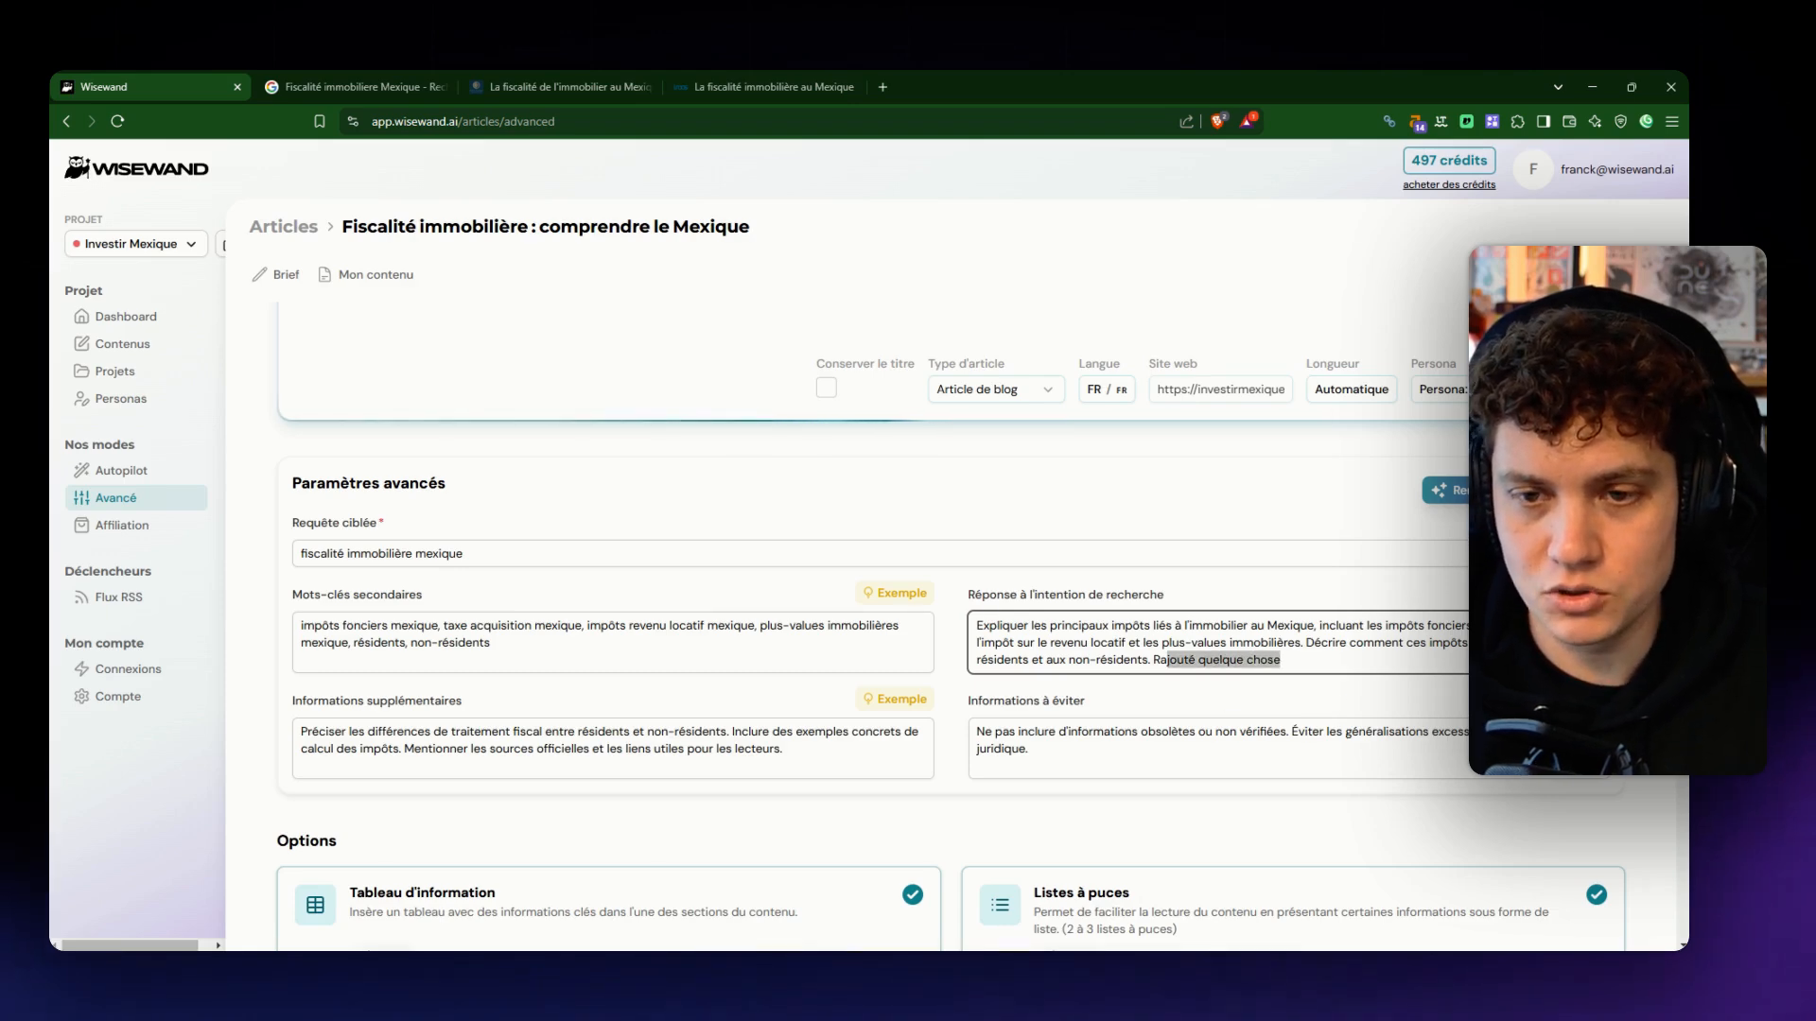
key(BackSpace)
scroll(777, 653, down, 2)
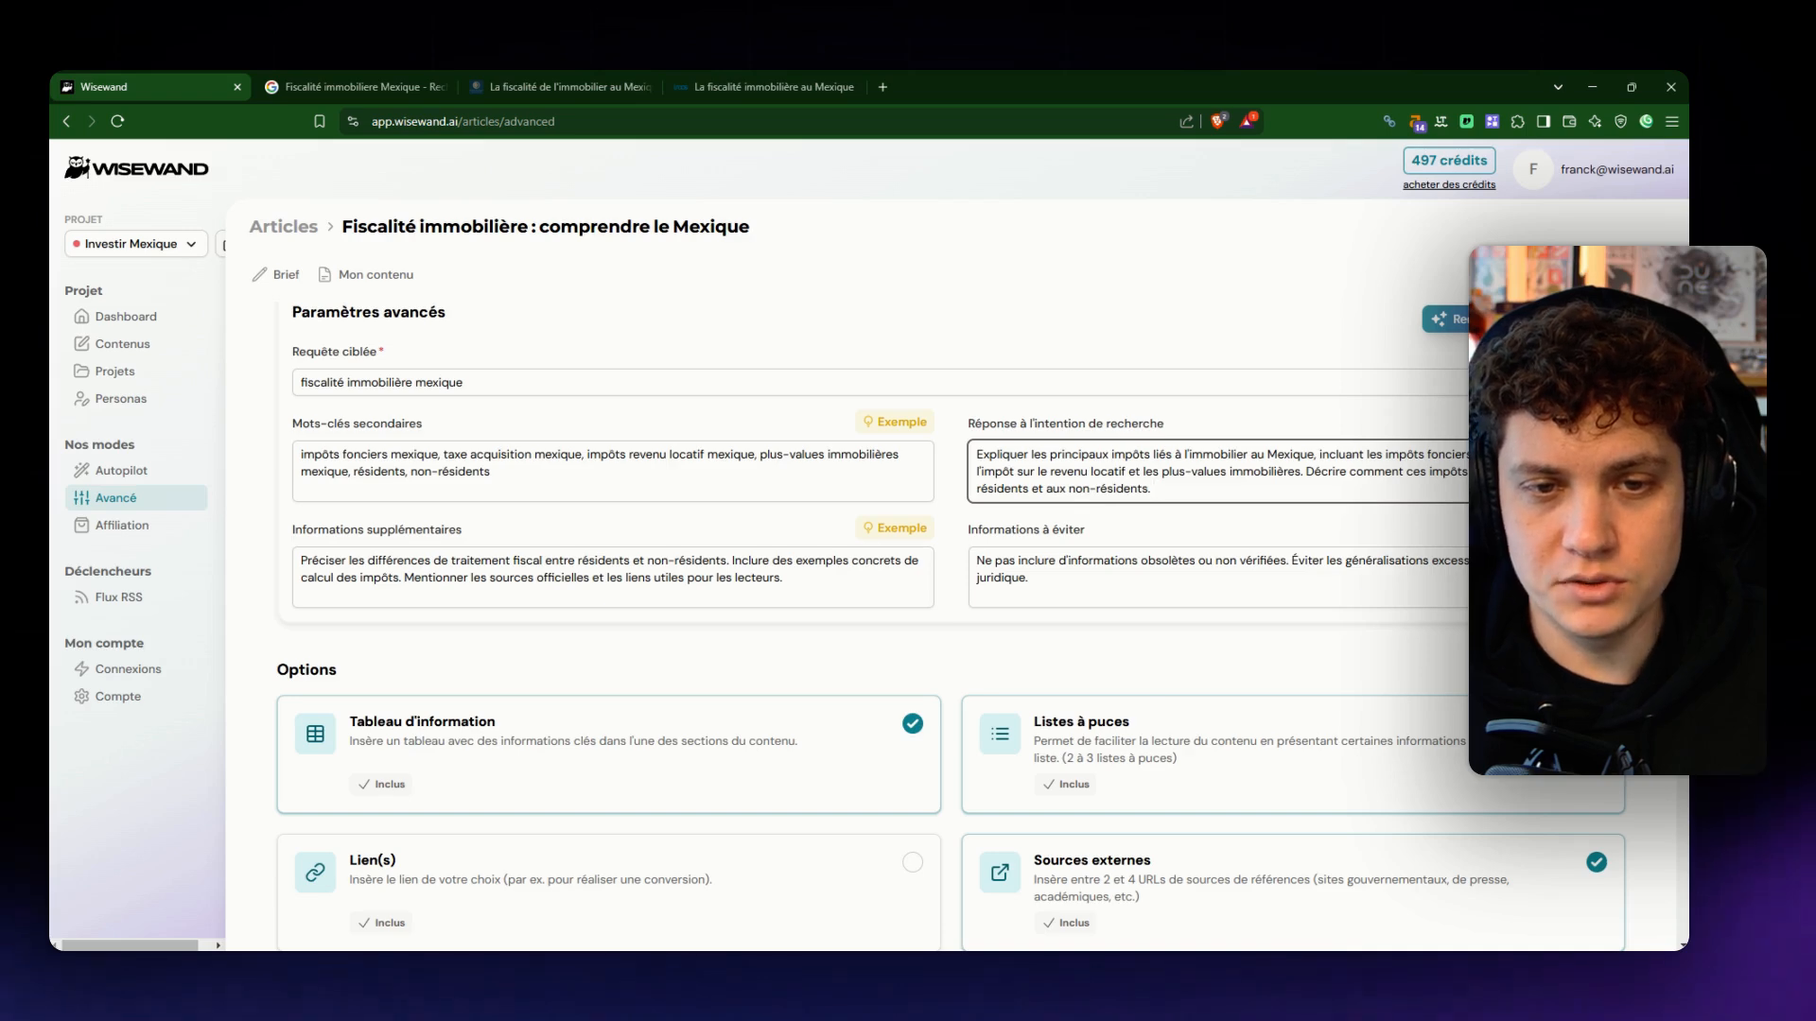
click(782, 578)
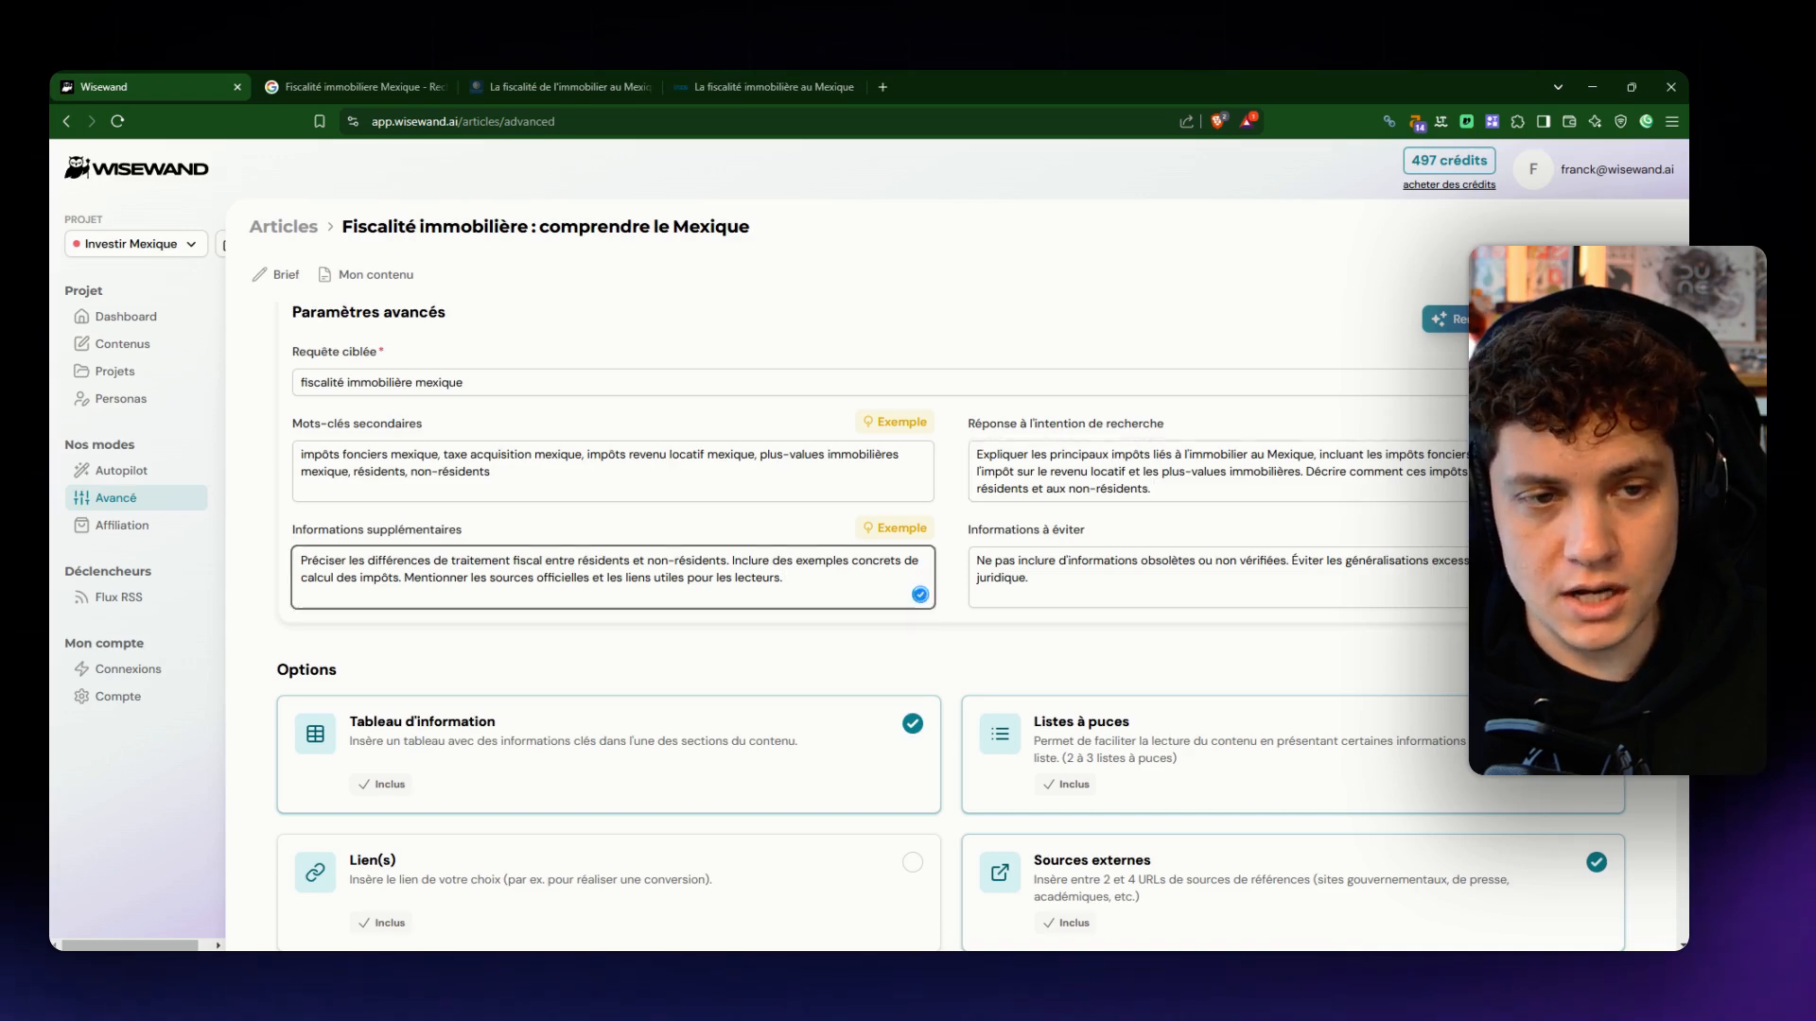
text(Info)
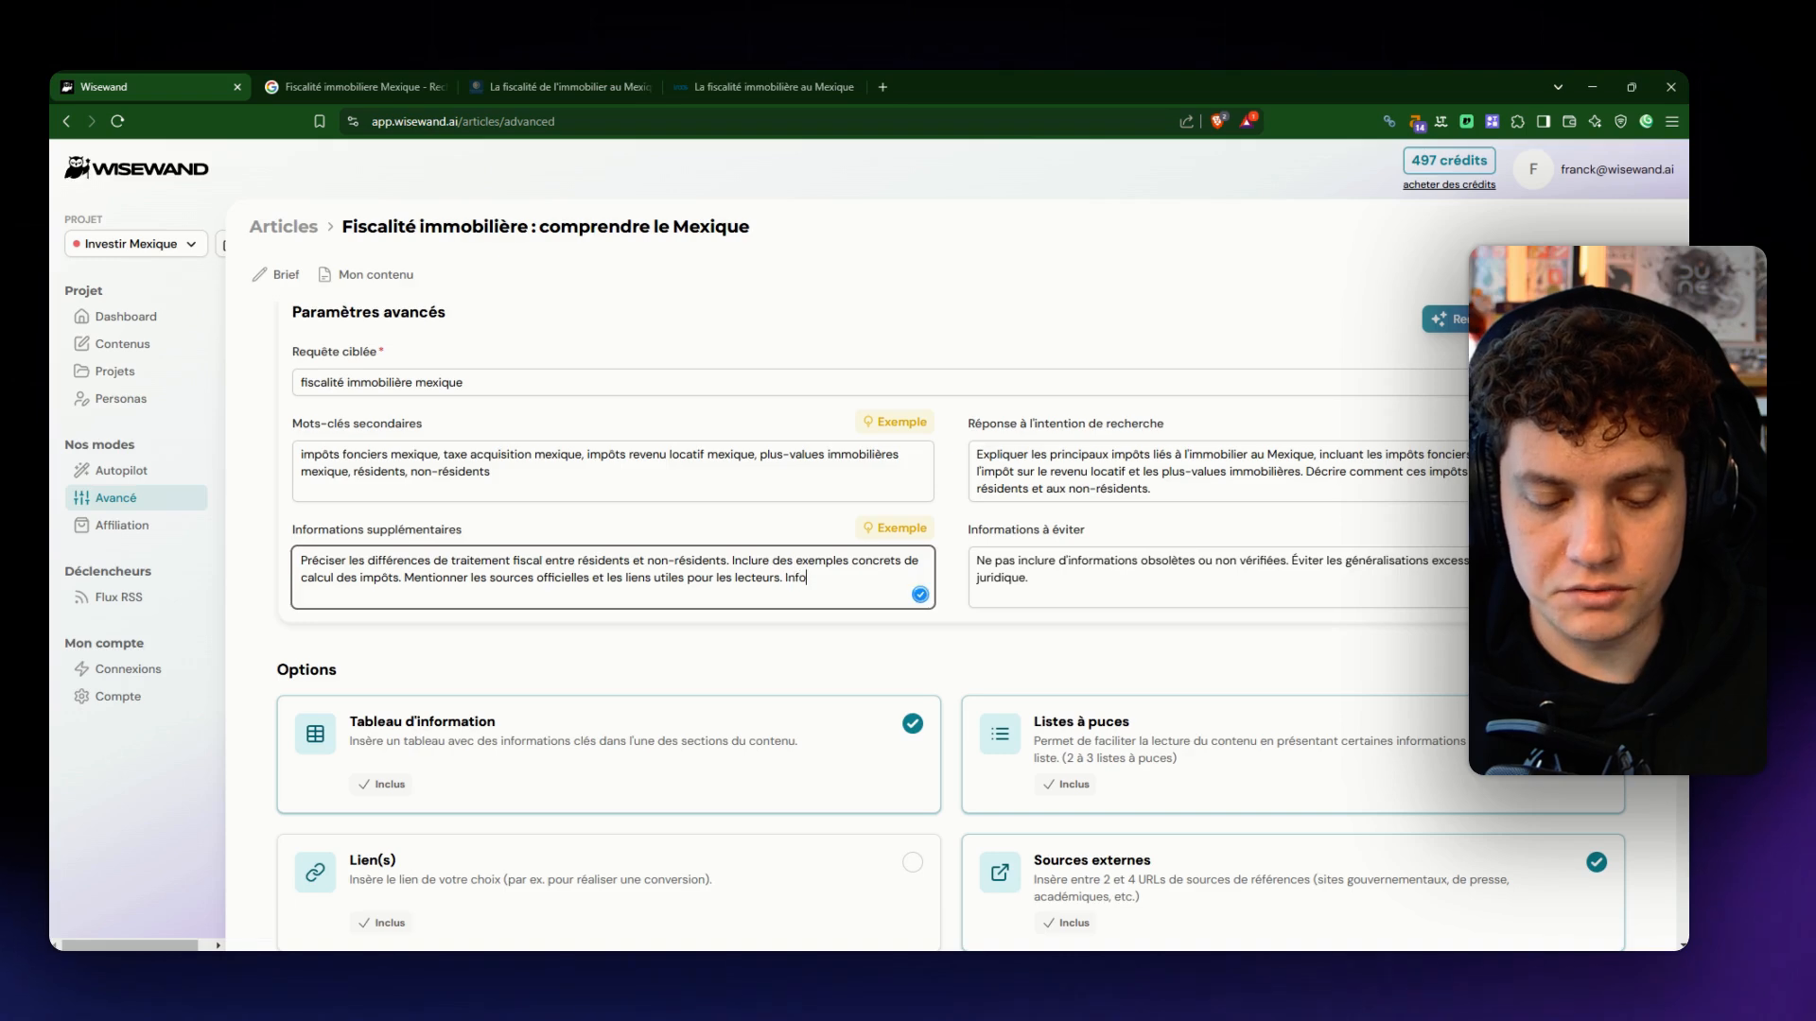
text(rmations supplémentaires)
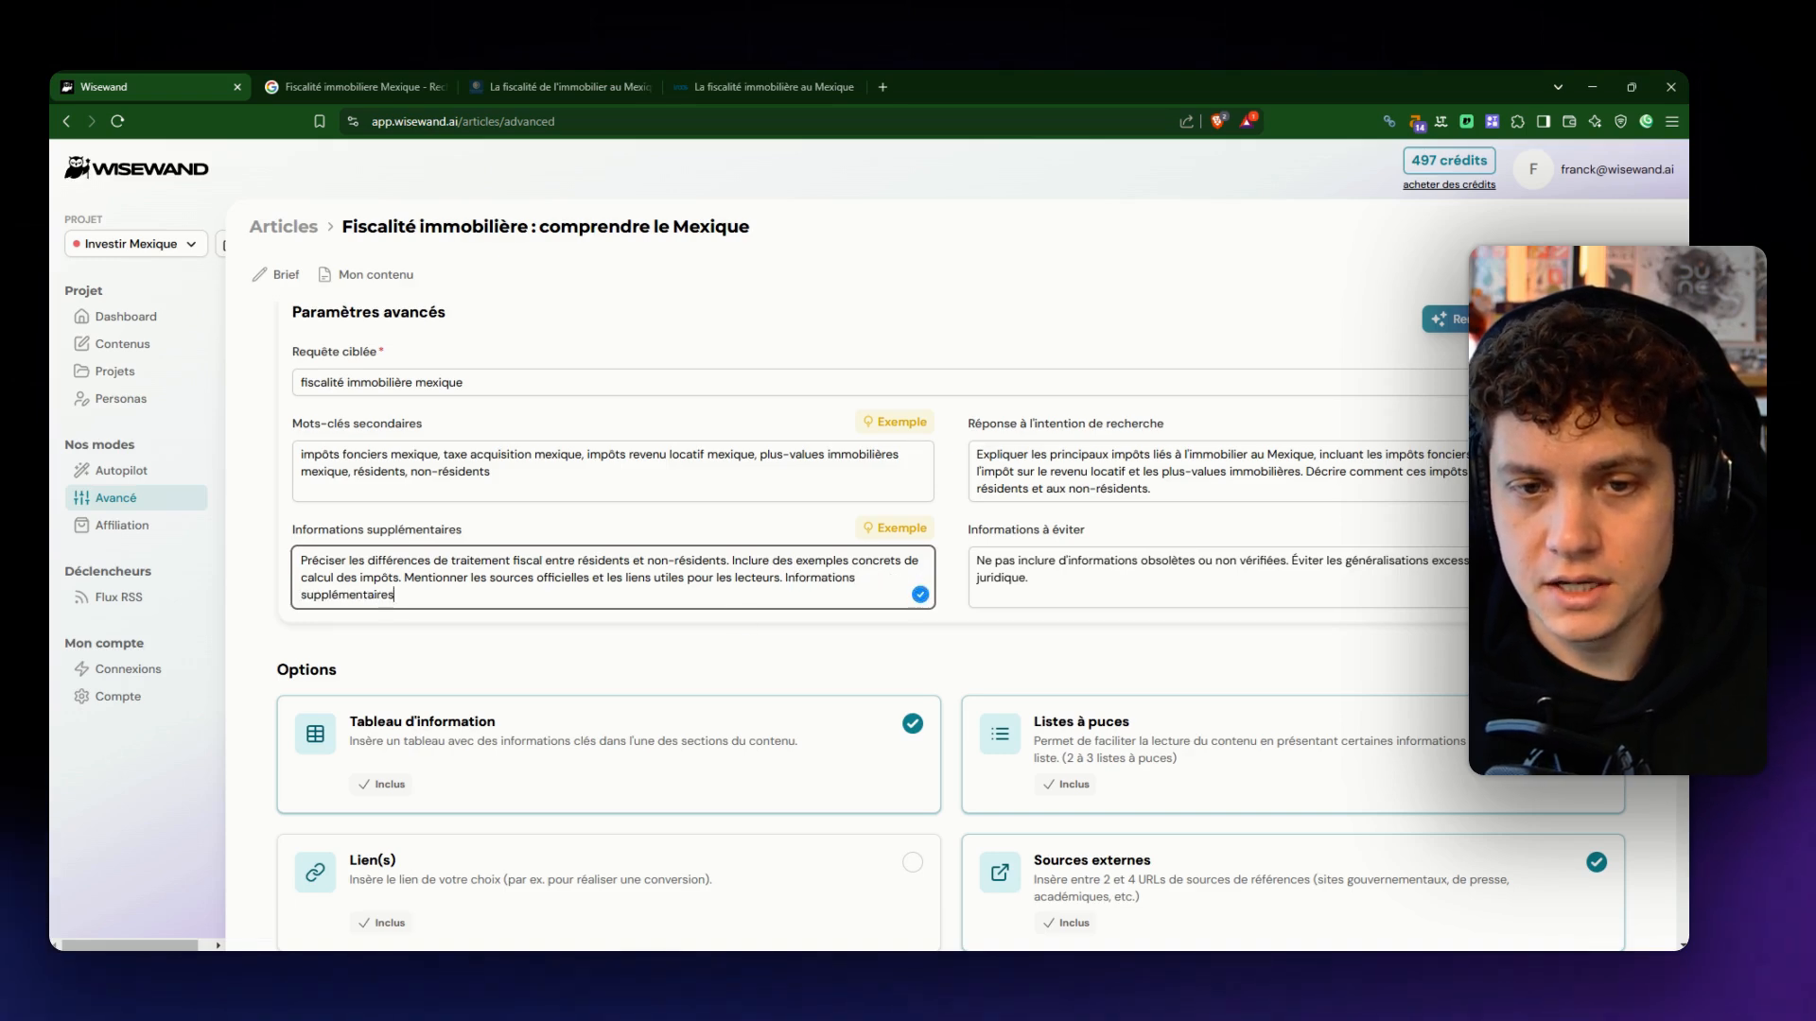
key(ctrl+shift+Left)
key(ctrl+shift+Left)
key(BackSpace)
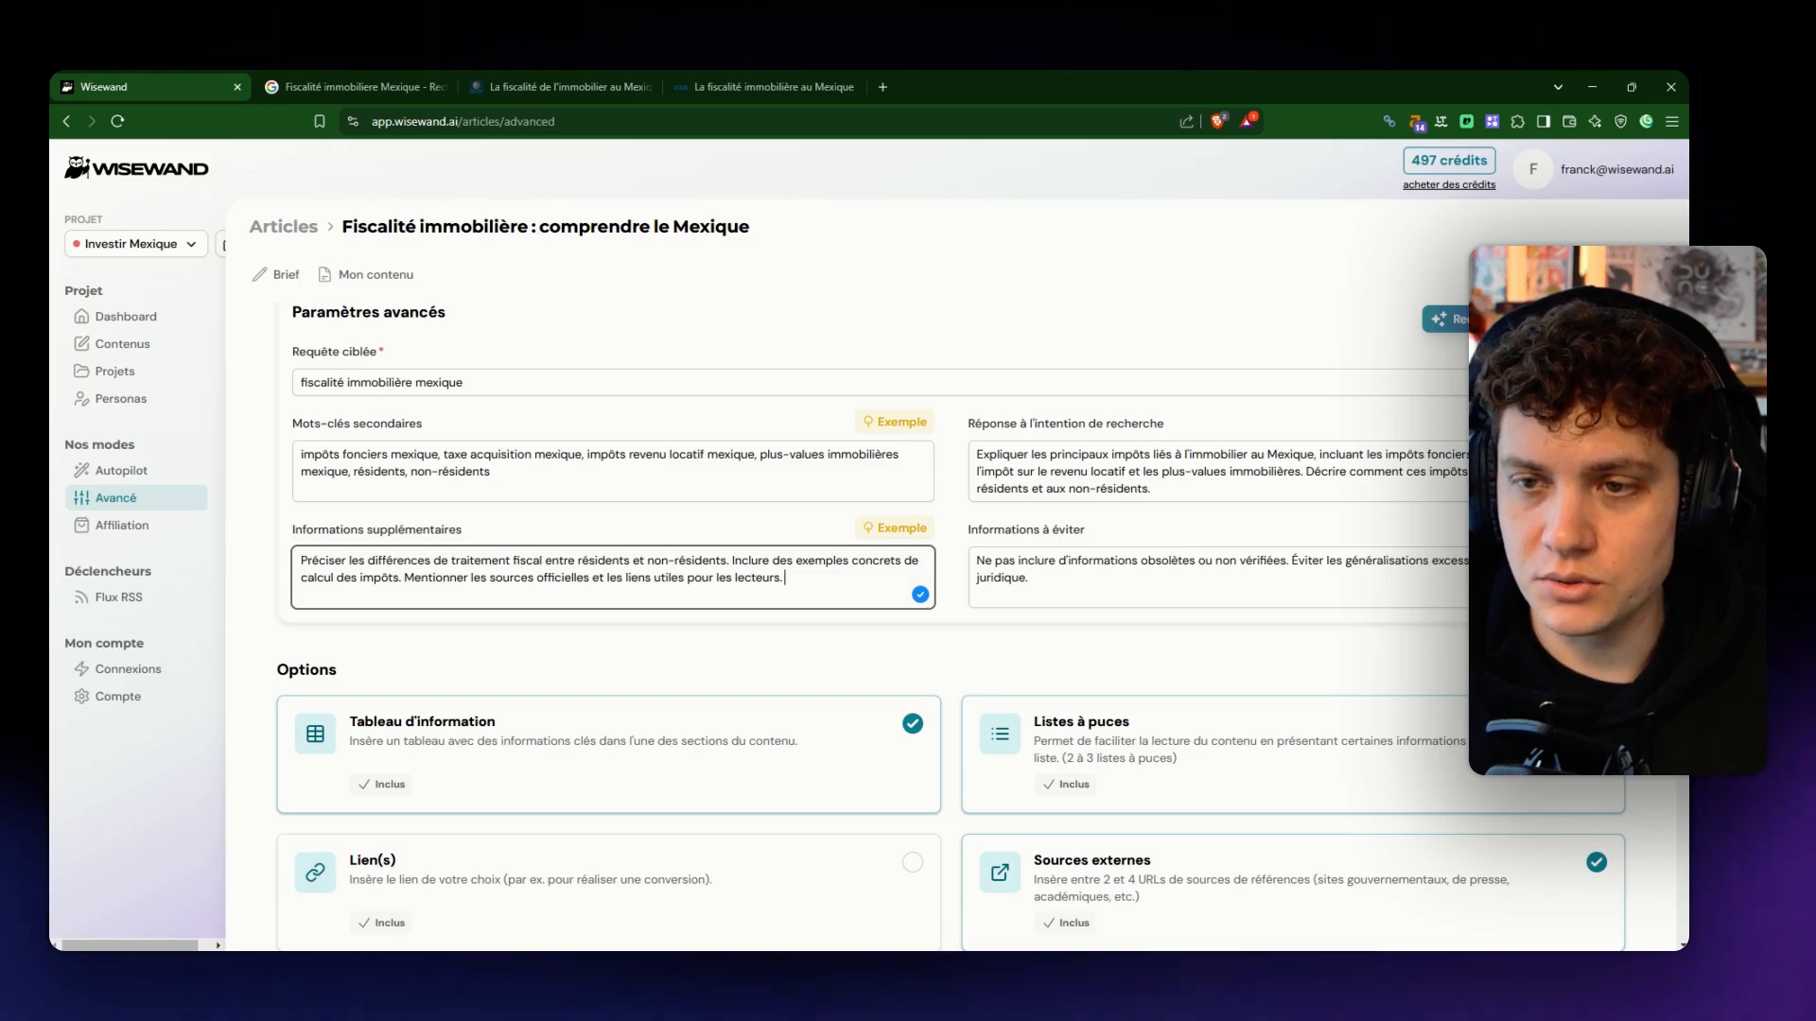
- Append to the information to avoid: "Evite les termes trop compliqués juridiques OU si tu dois les utiliser, fais une définition pour les expliquer pour un novice."
click(1028, 577)
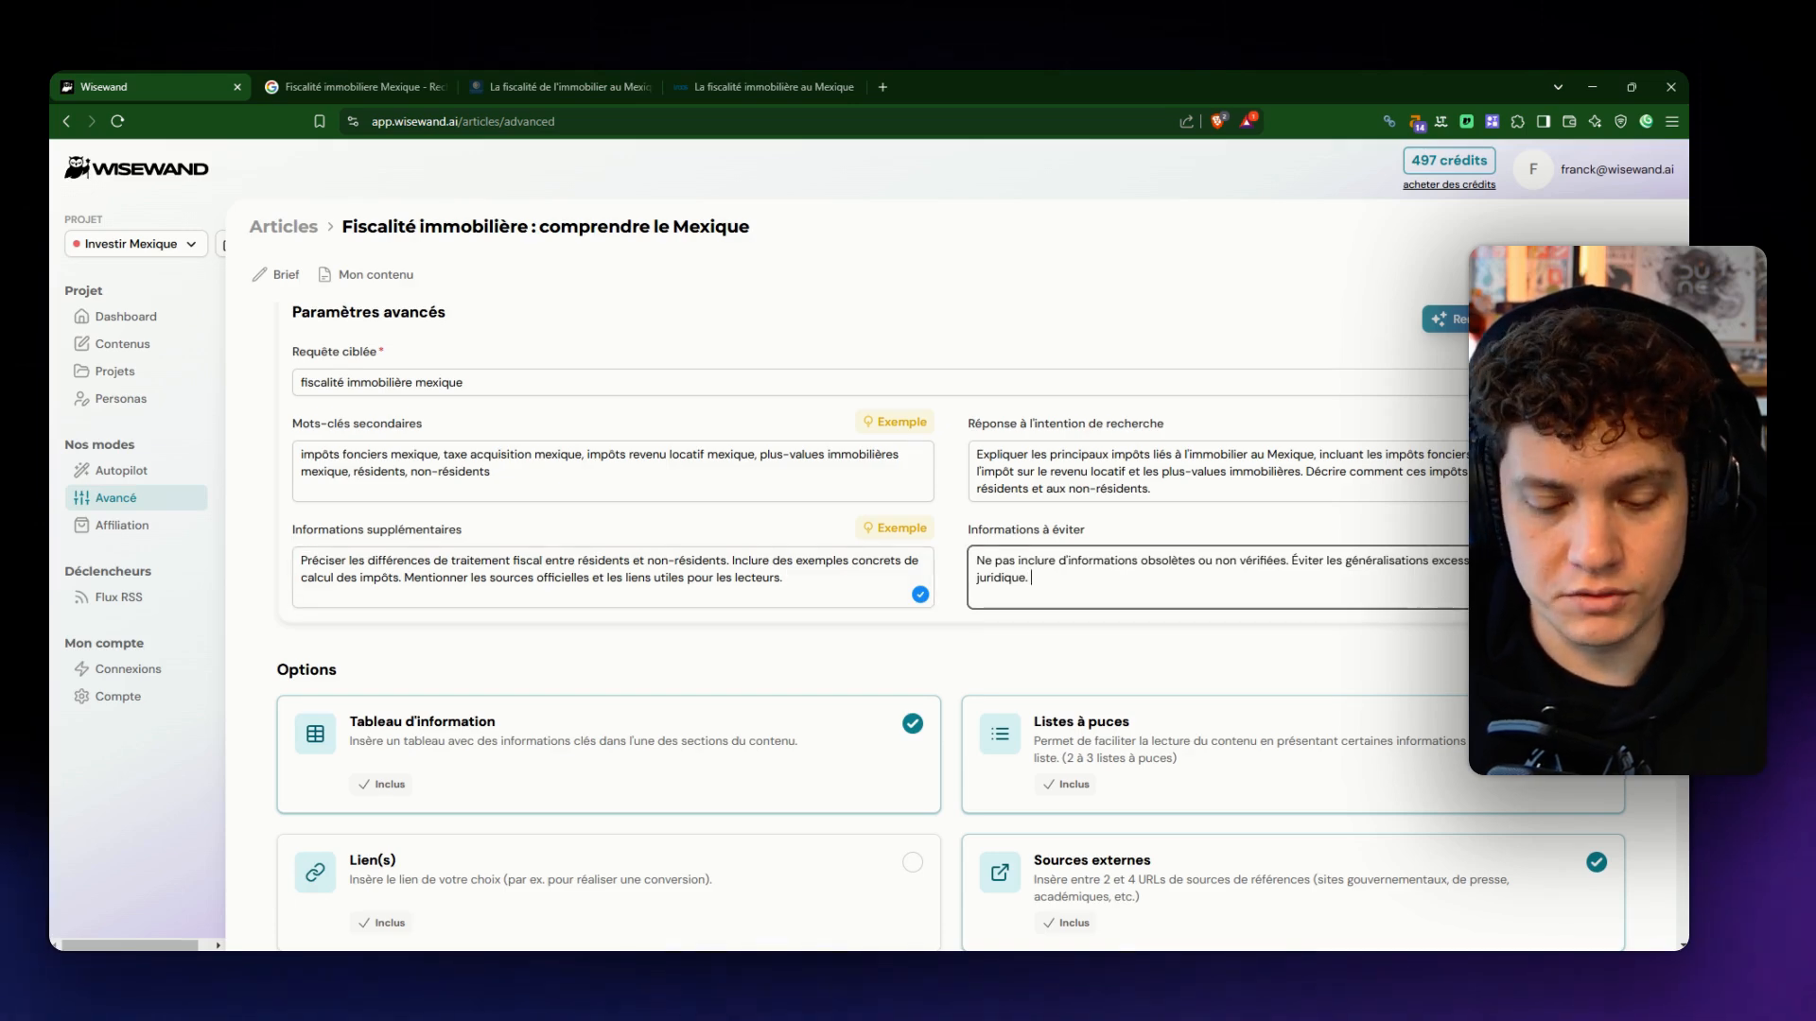
text(Evite les te)
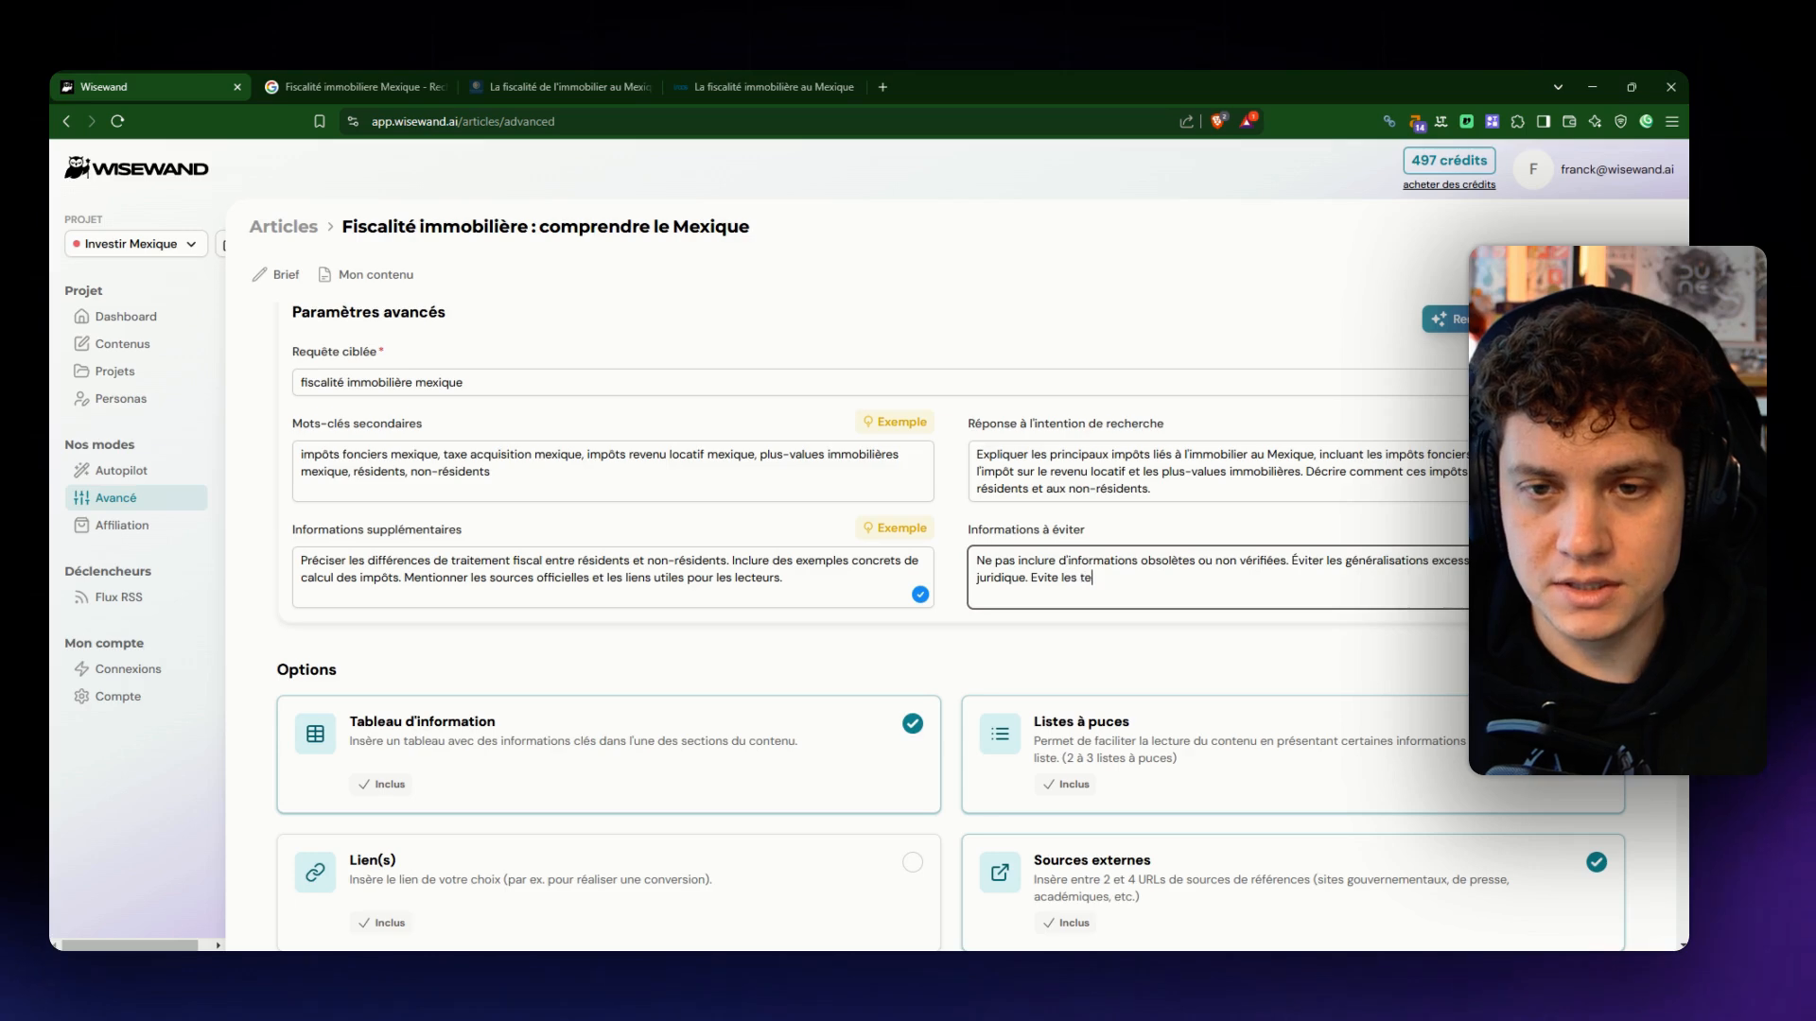
text(rmes trop compl)
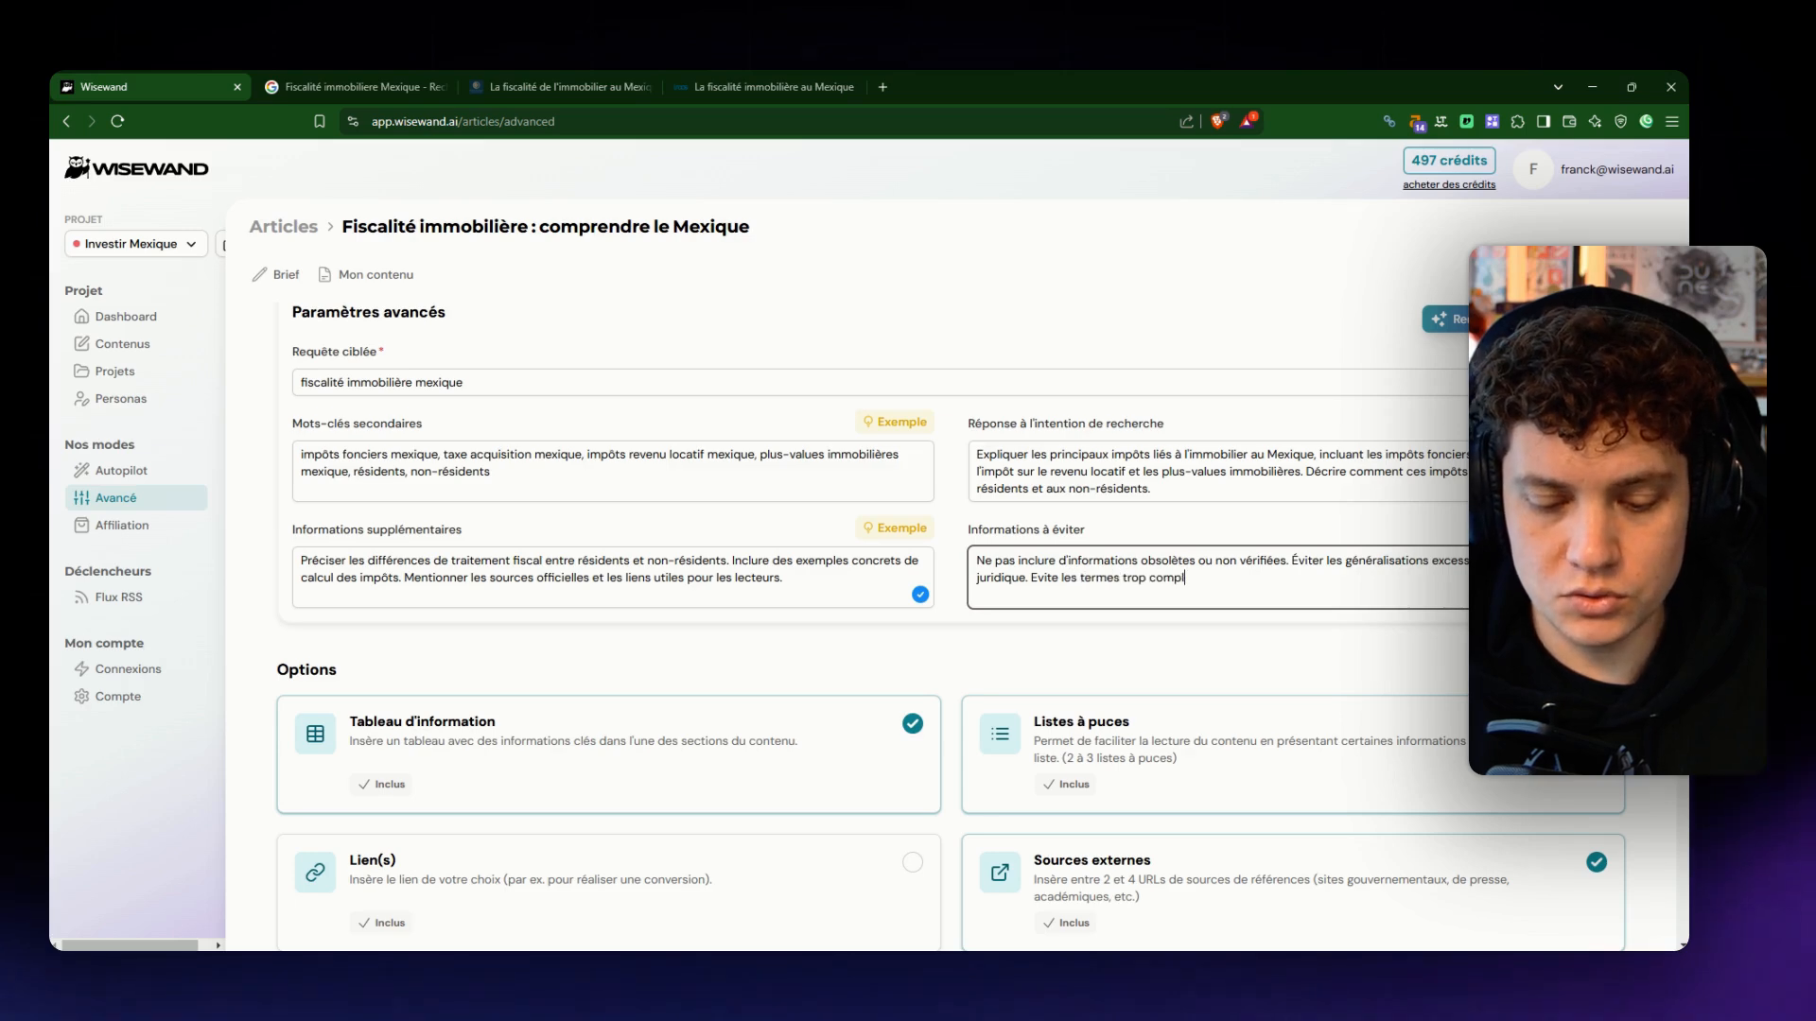
text(iqués juridiques)
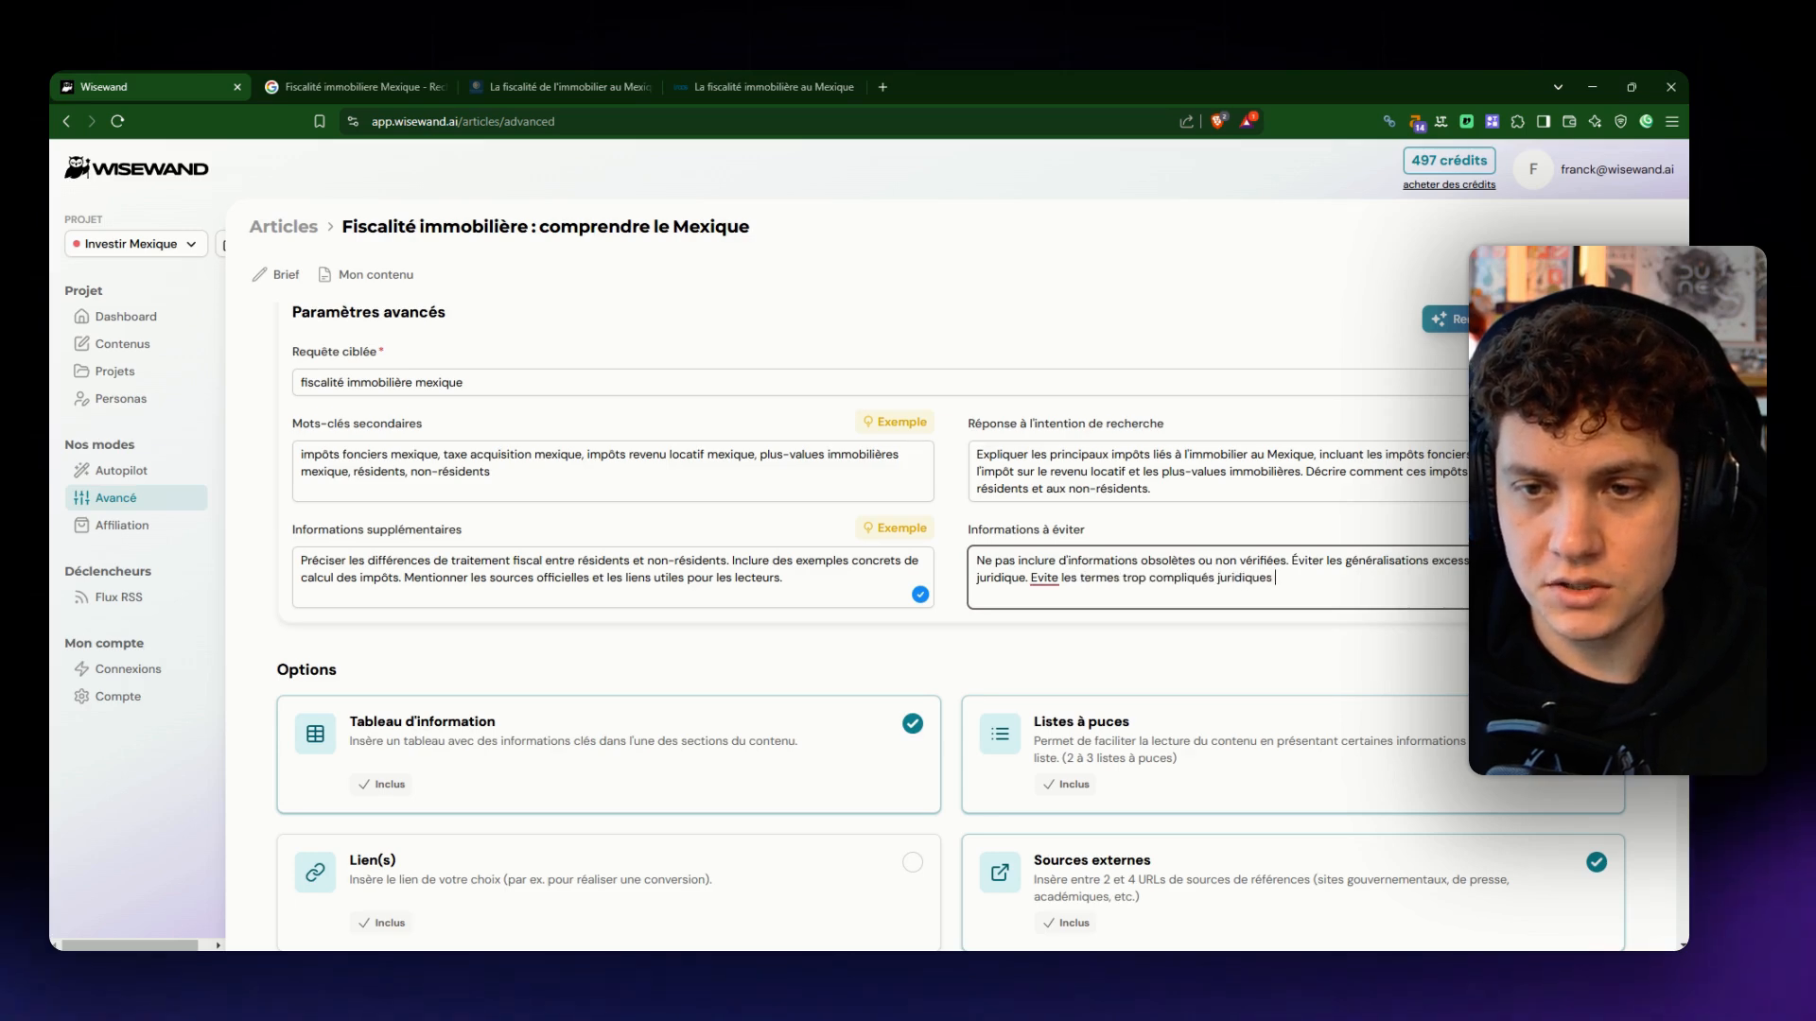
text( OU si tu dois les utiliser, fais une dé)
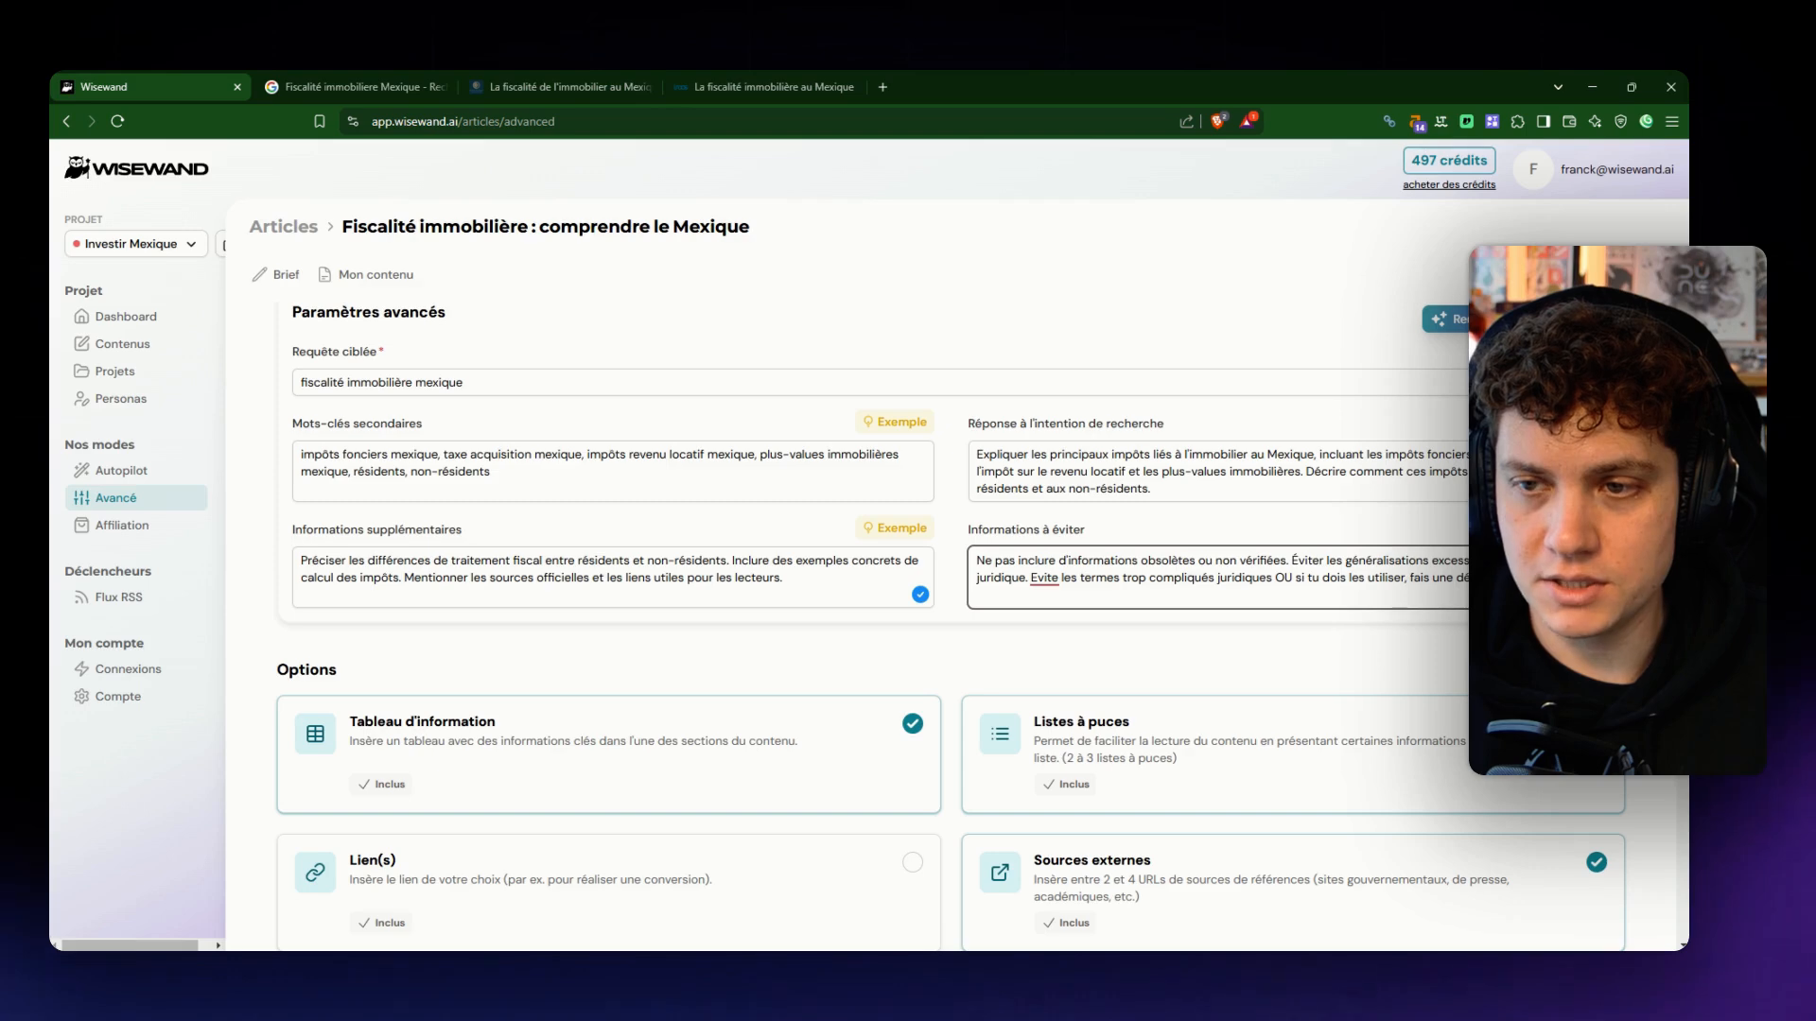
text(expliquer pour un novice.)
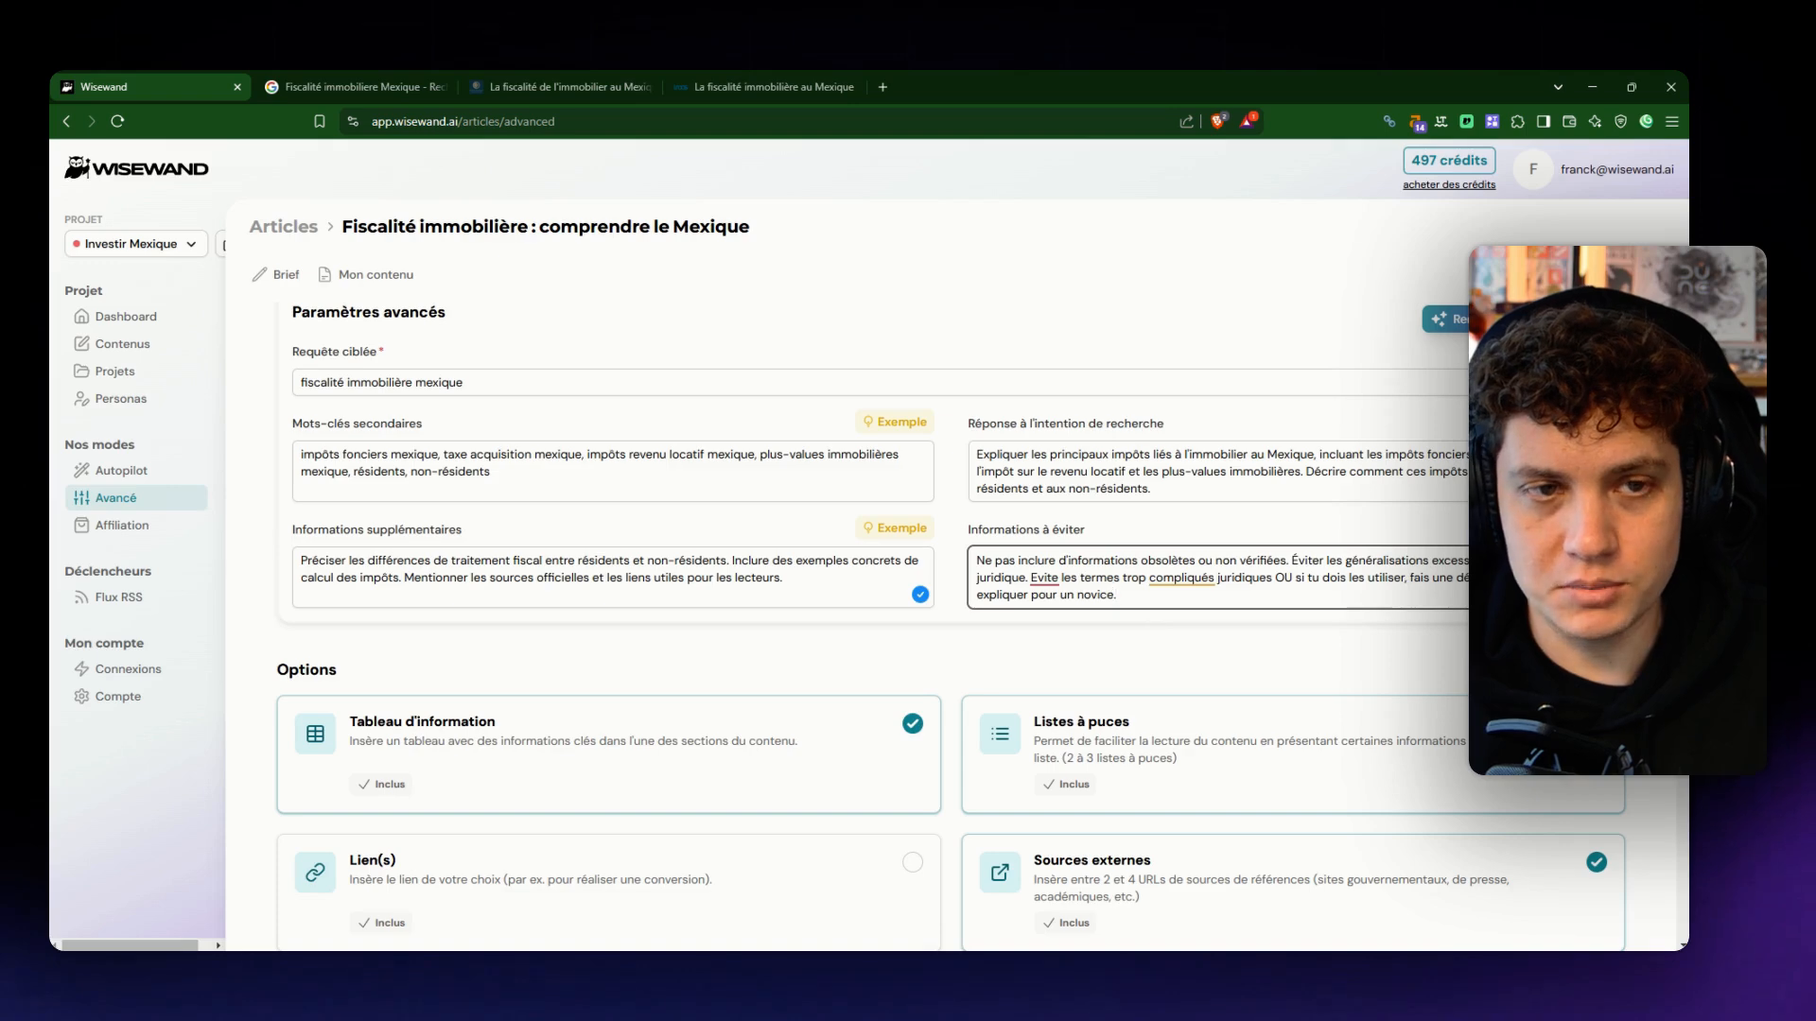
- Enable the Lien(s) option and save its settings with the link URL and associated text left empty
scroll(879, 544, up, 3)
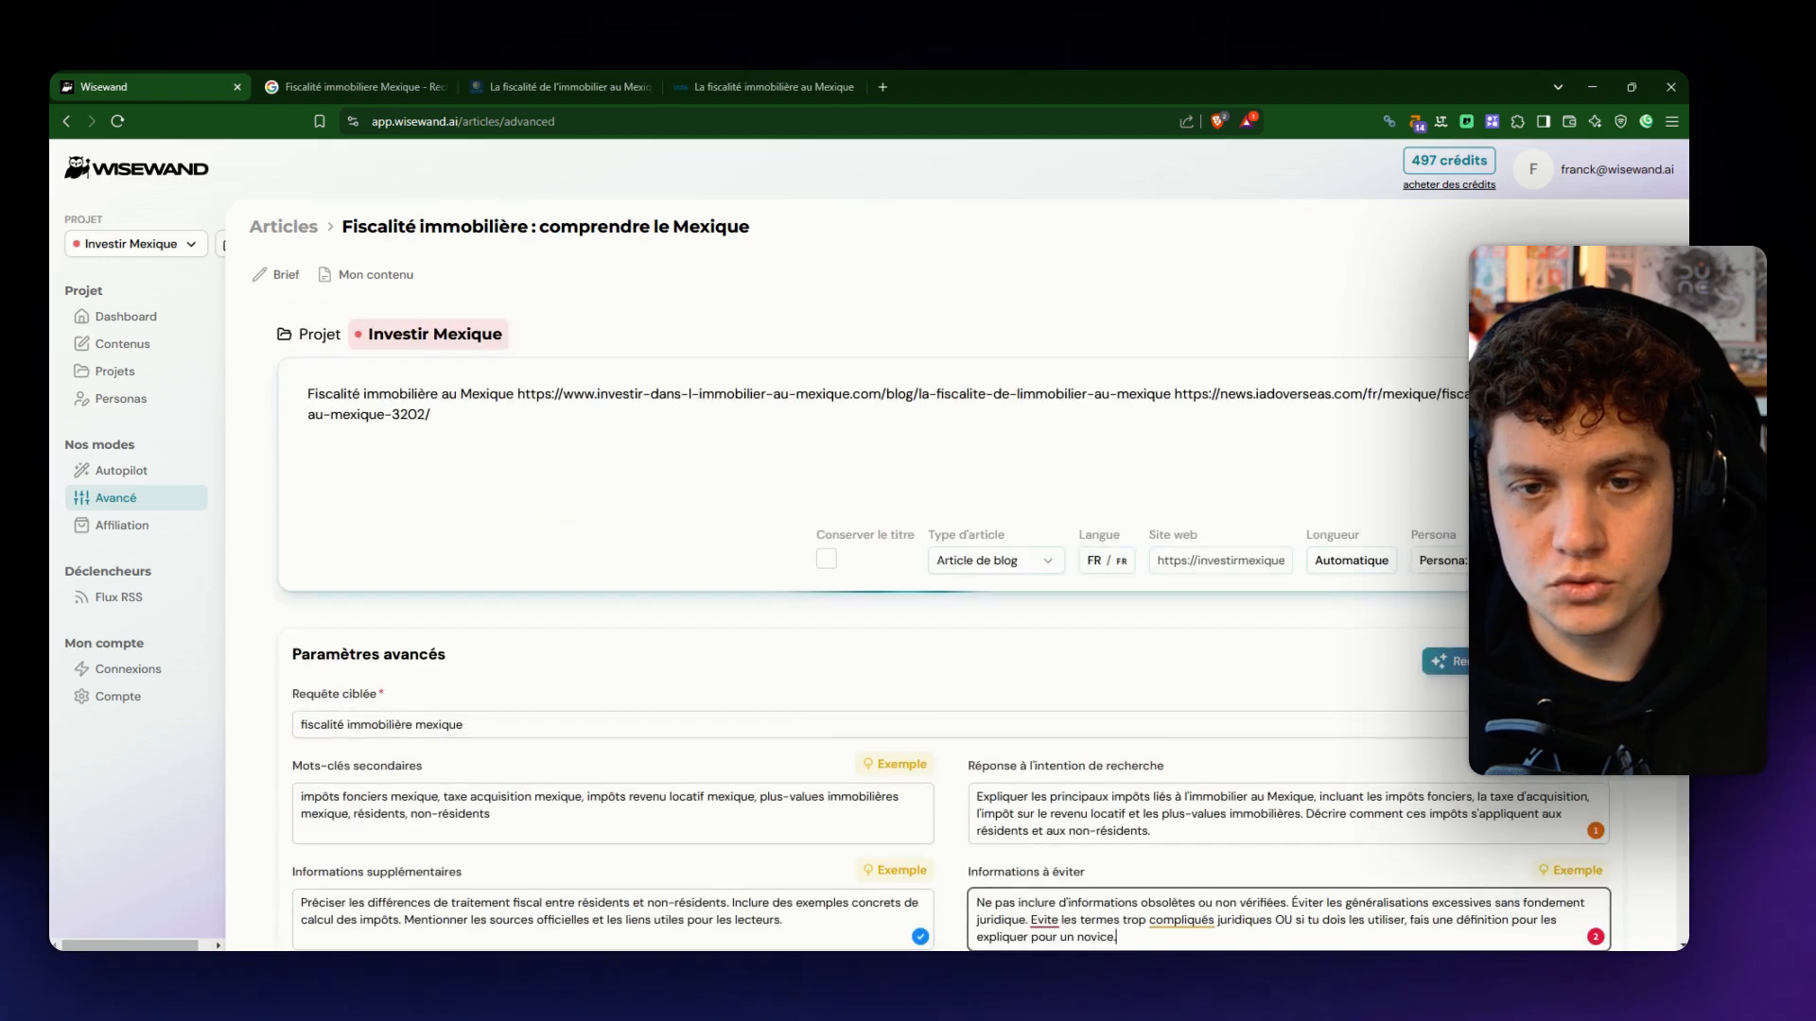
scroll(695, 514, down, 3)
scroll(695, 513, down, 3)
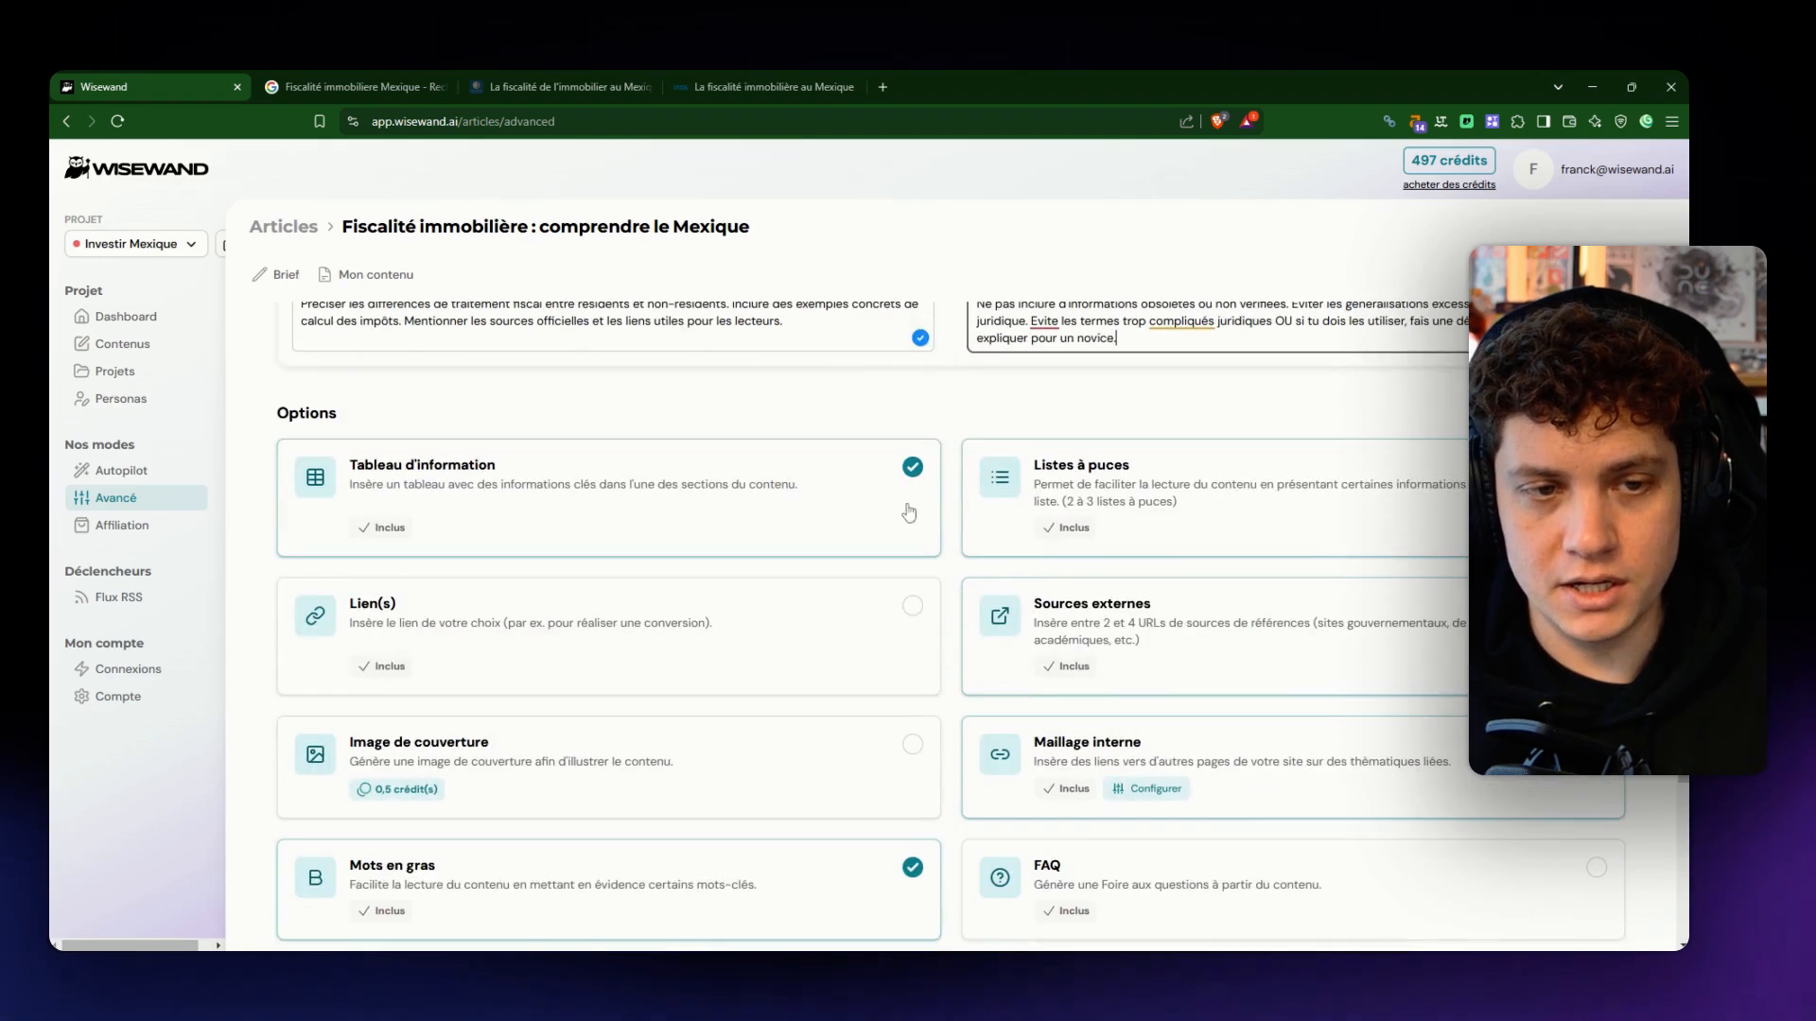
scroll(903, 518, down, 2)
scroll(1284, 374, up, 2)
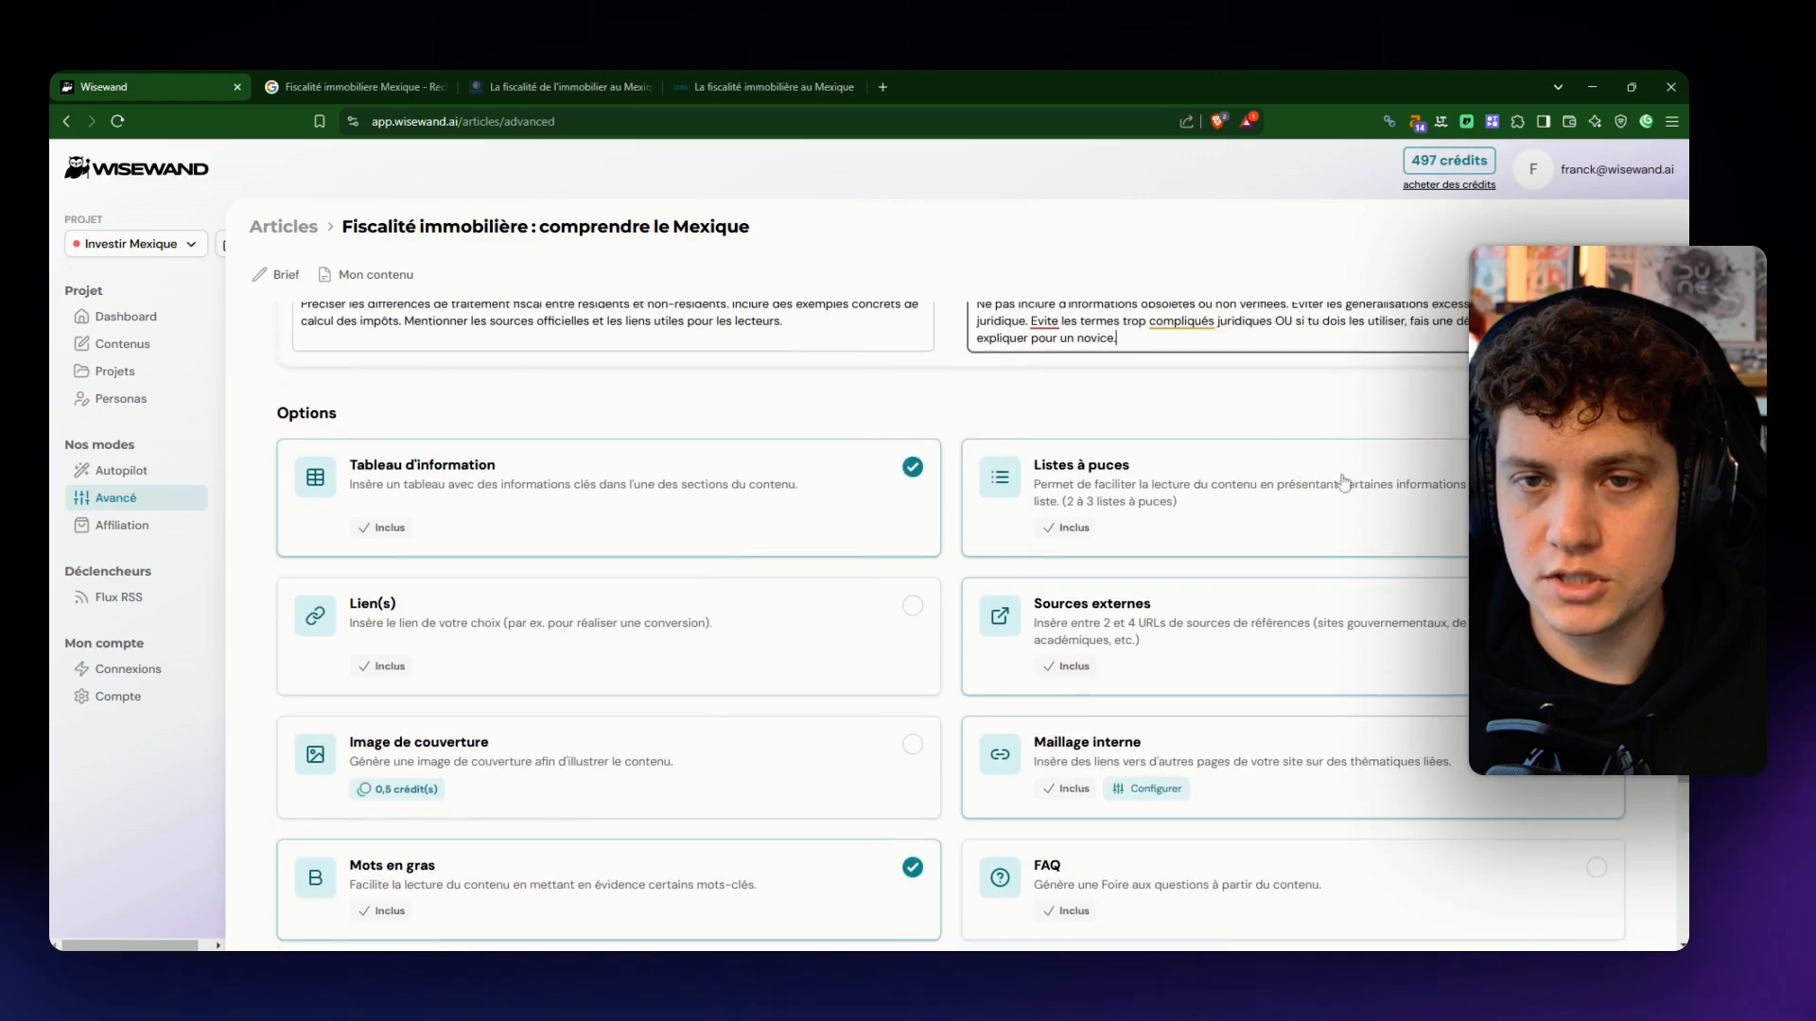
scroll(928, 528, down, 2)
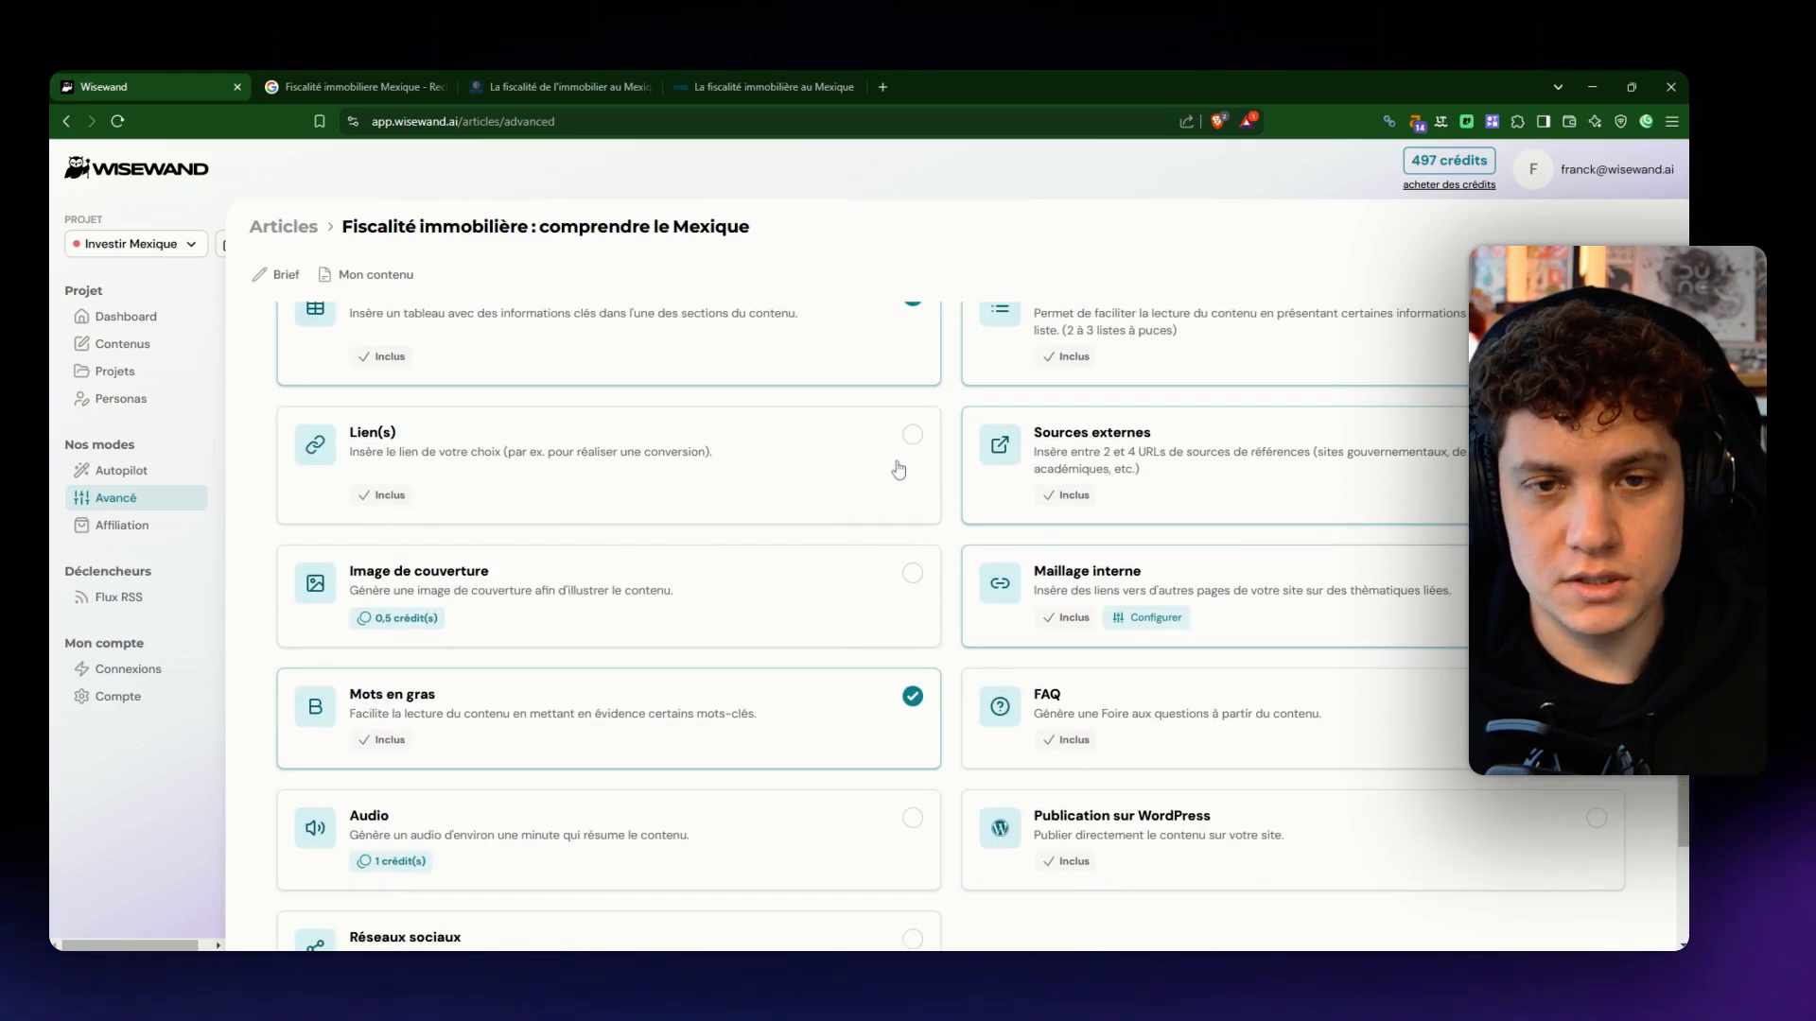
click(912, 436)
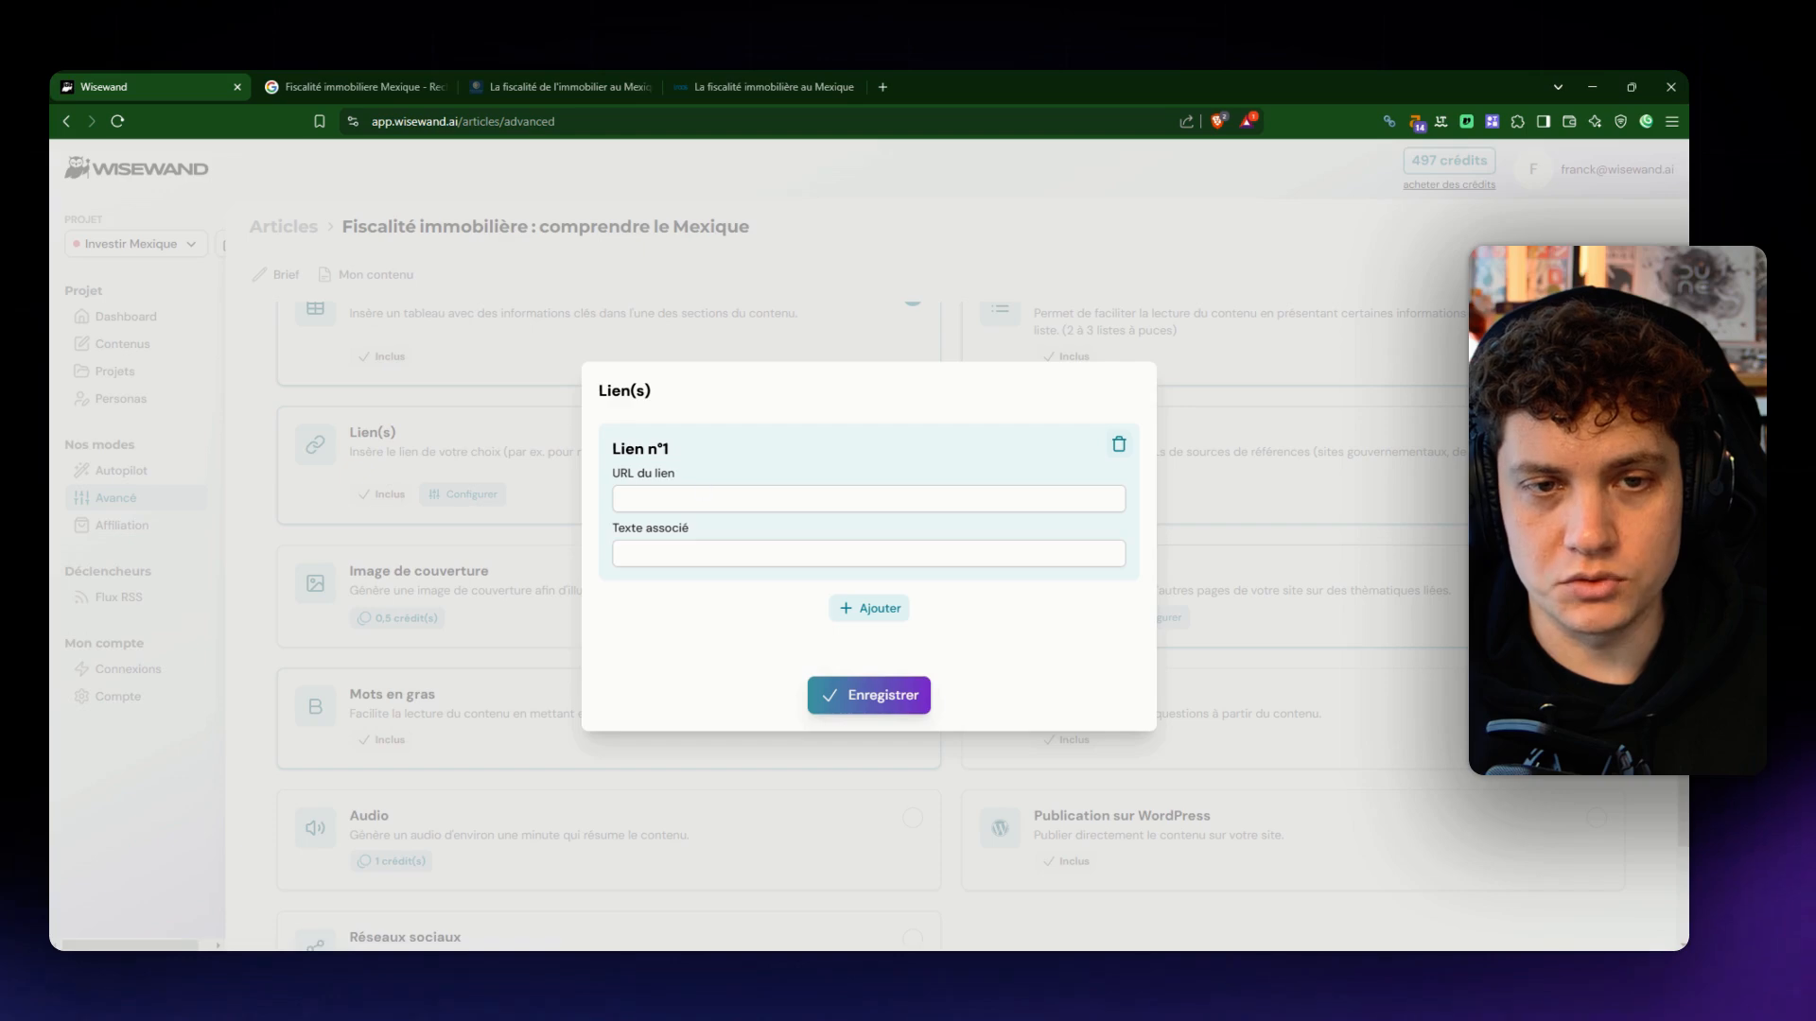
click(905, 695)
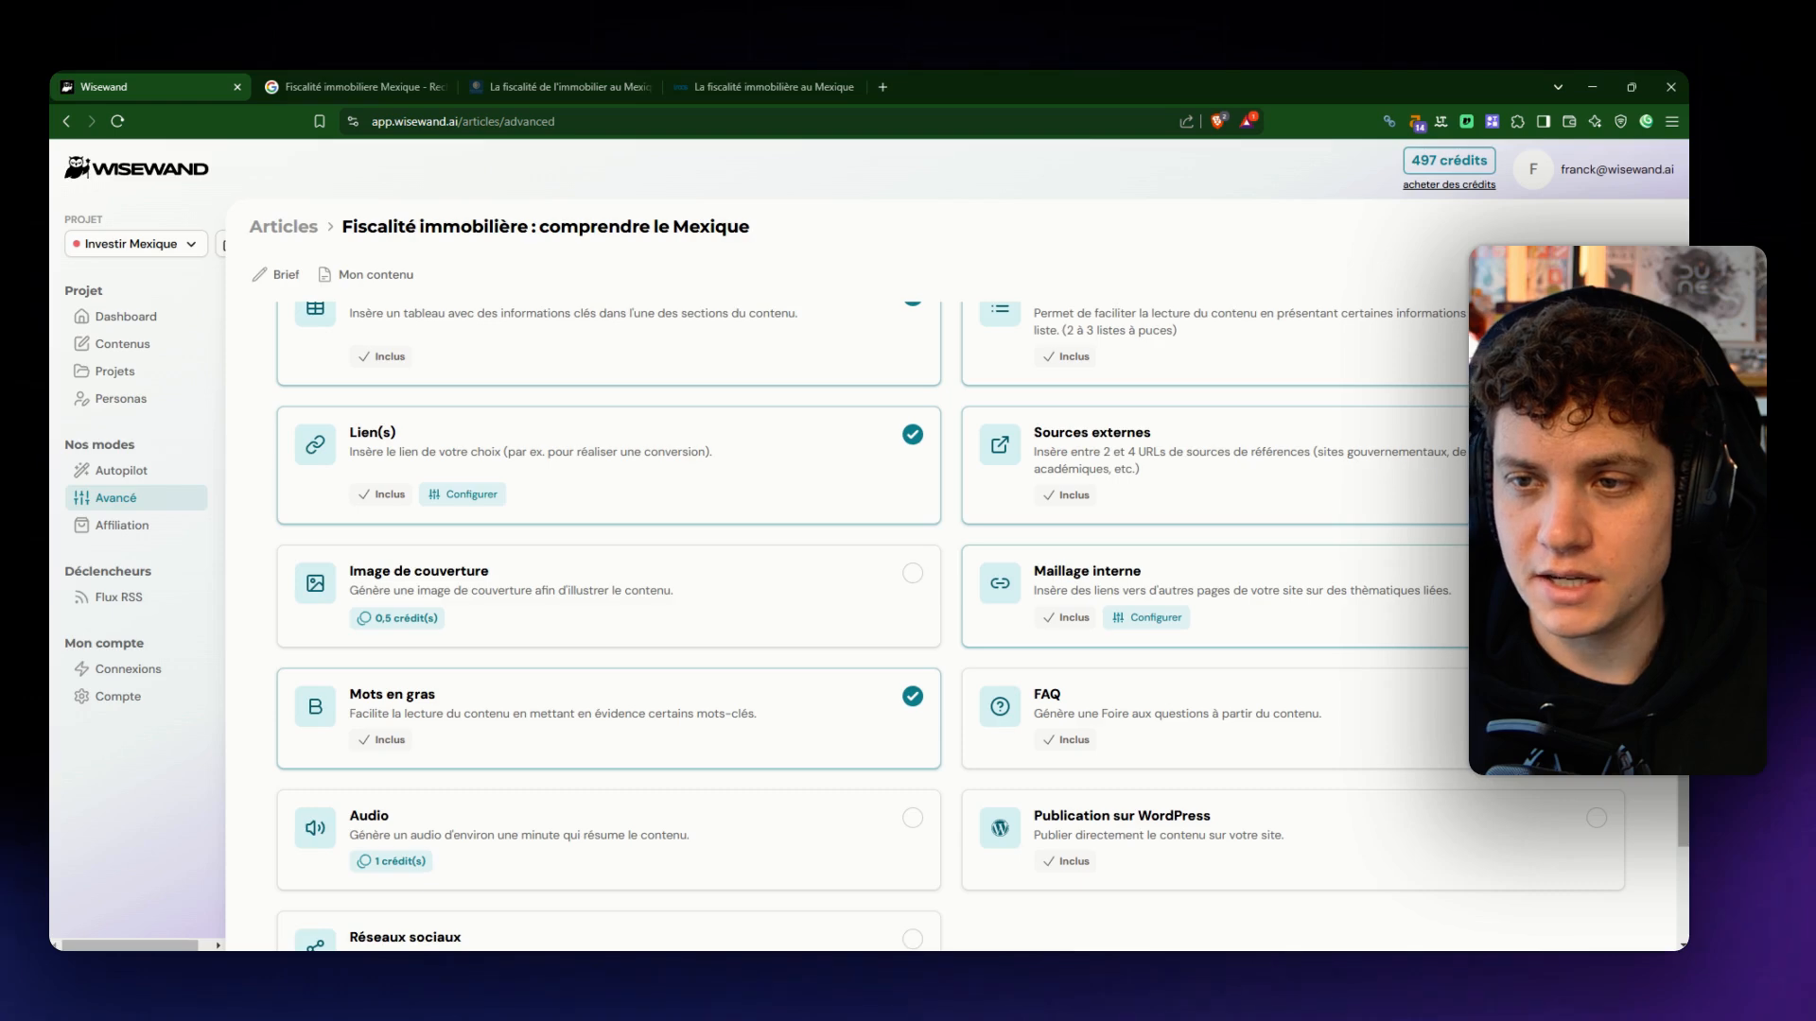
- Enable the Image de couverture option for the article and view its configuration
scroll(1220, 482, up, 1)
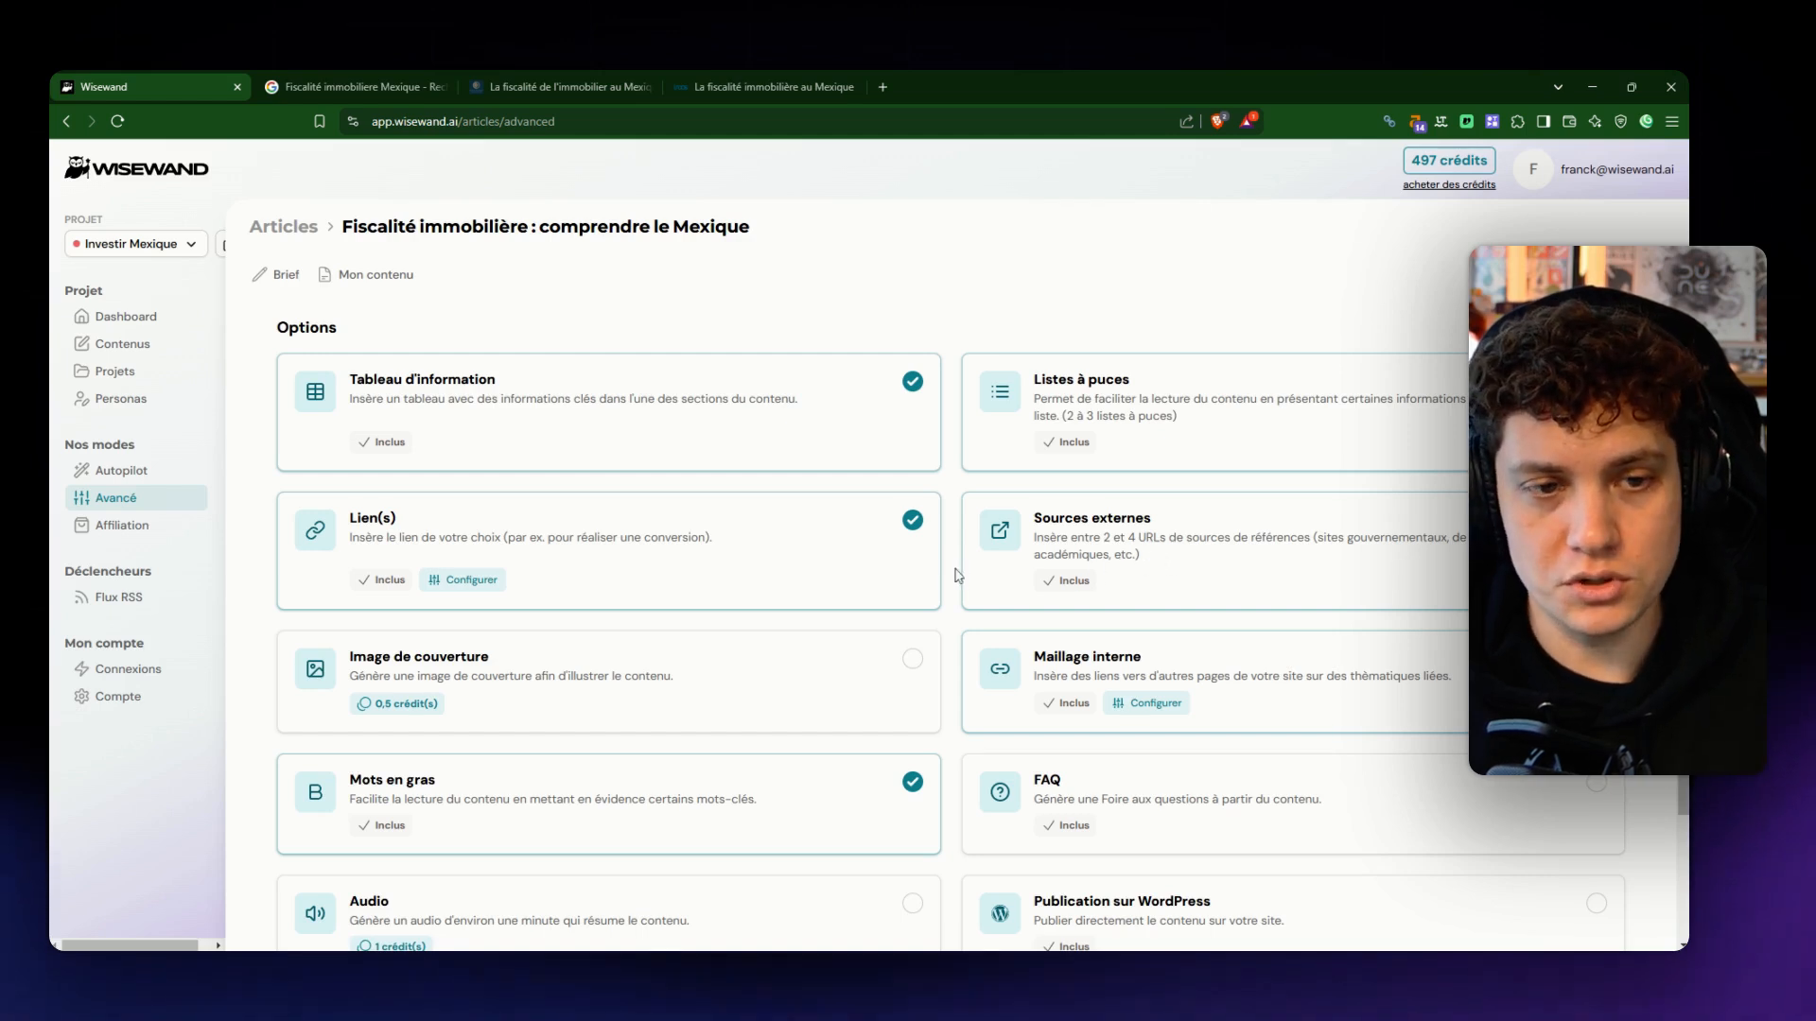
scroll(957, 576, down, 2)
click(911, 510)
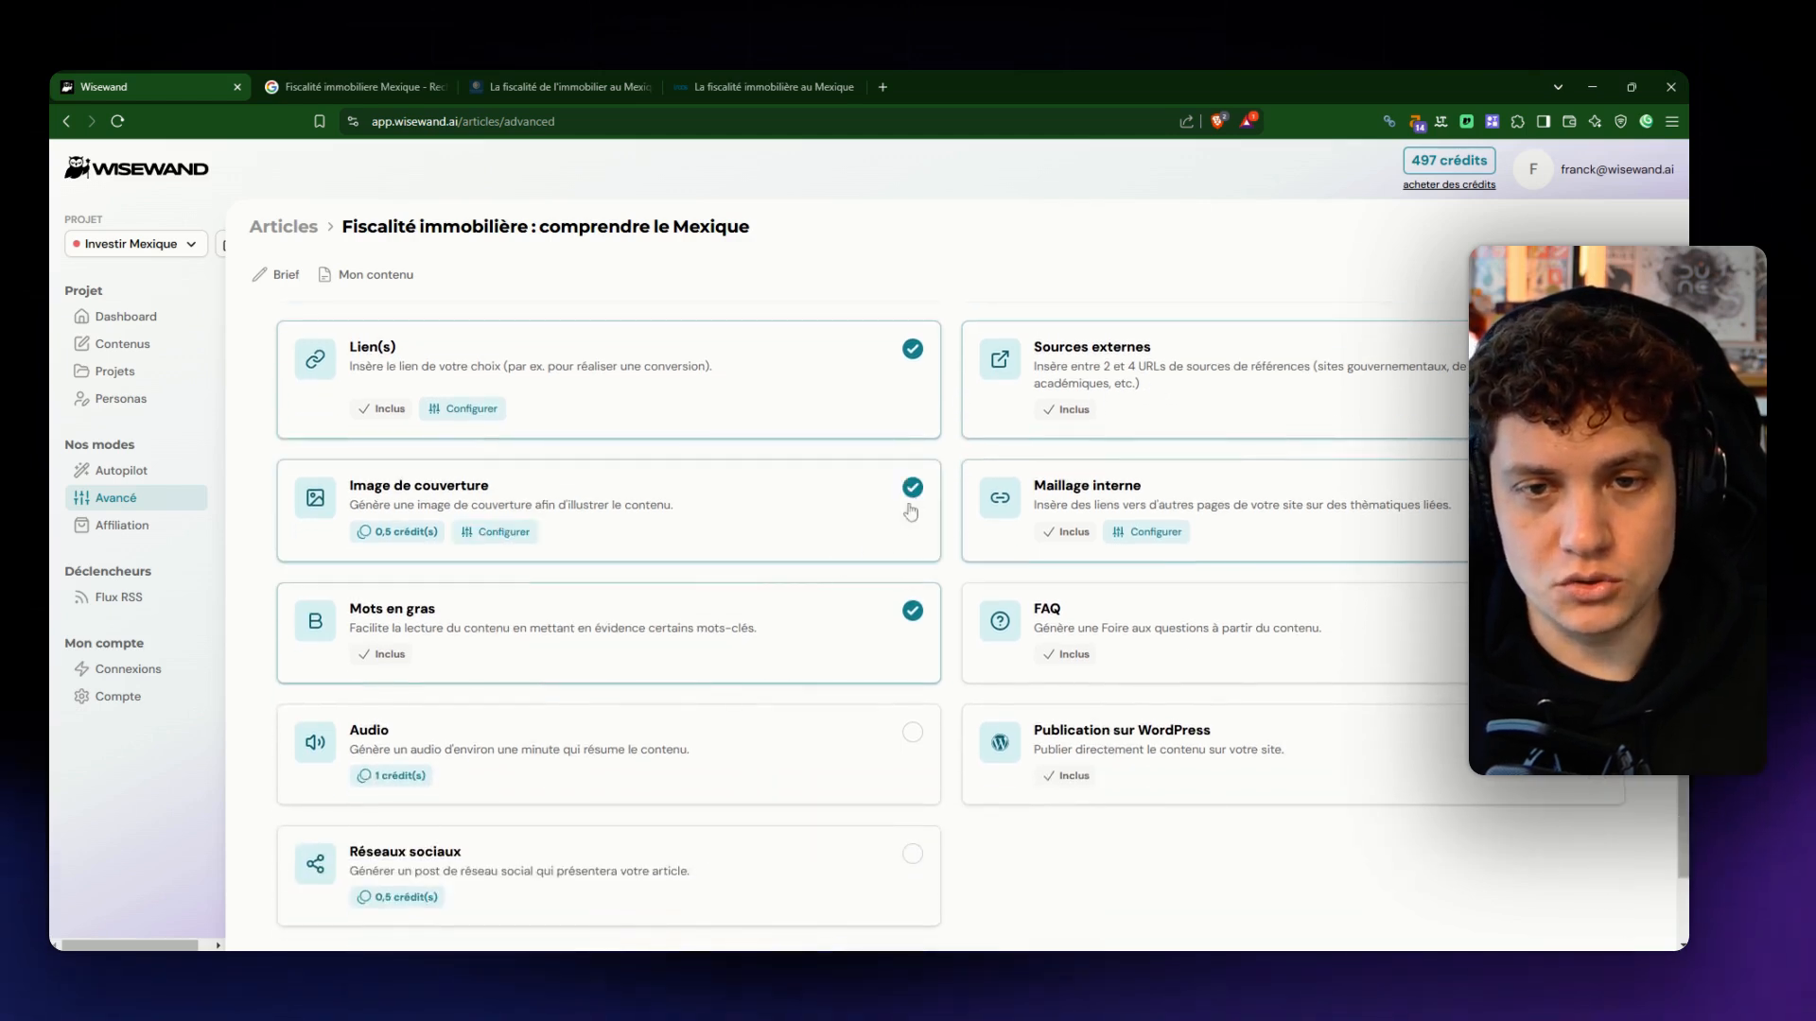
click(506, 532)
click(1319, 508)
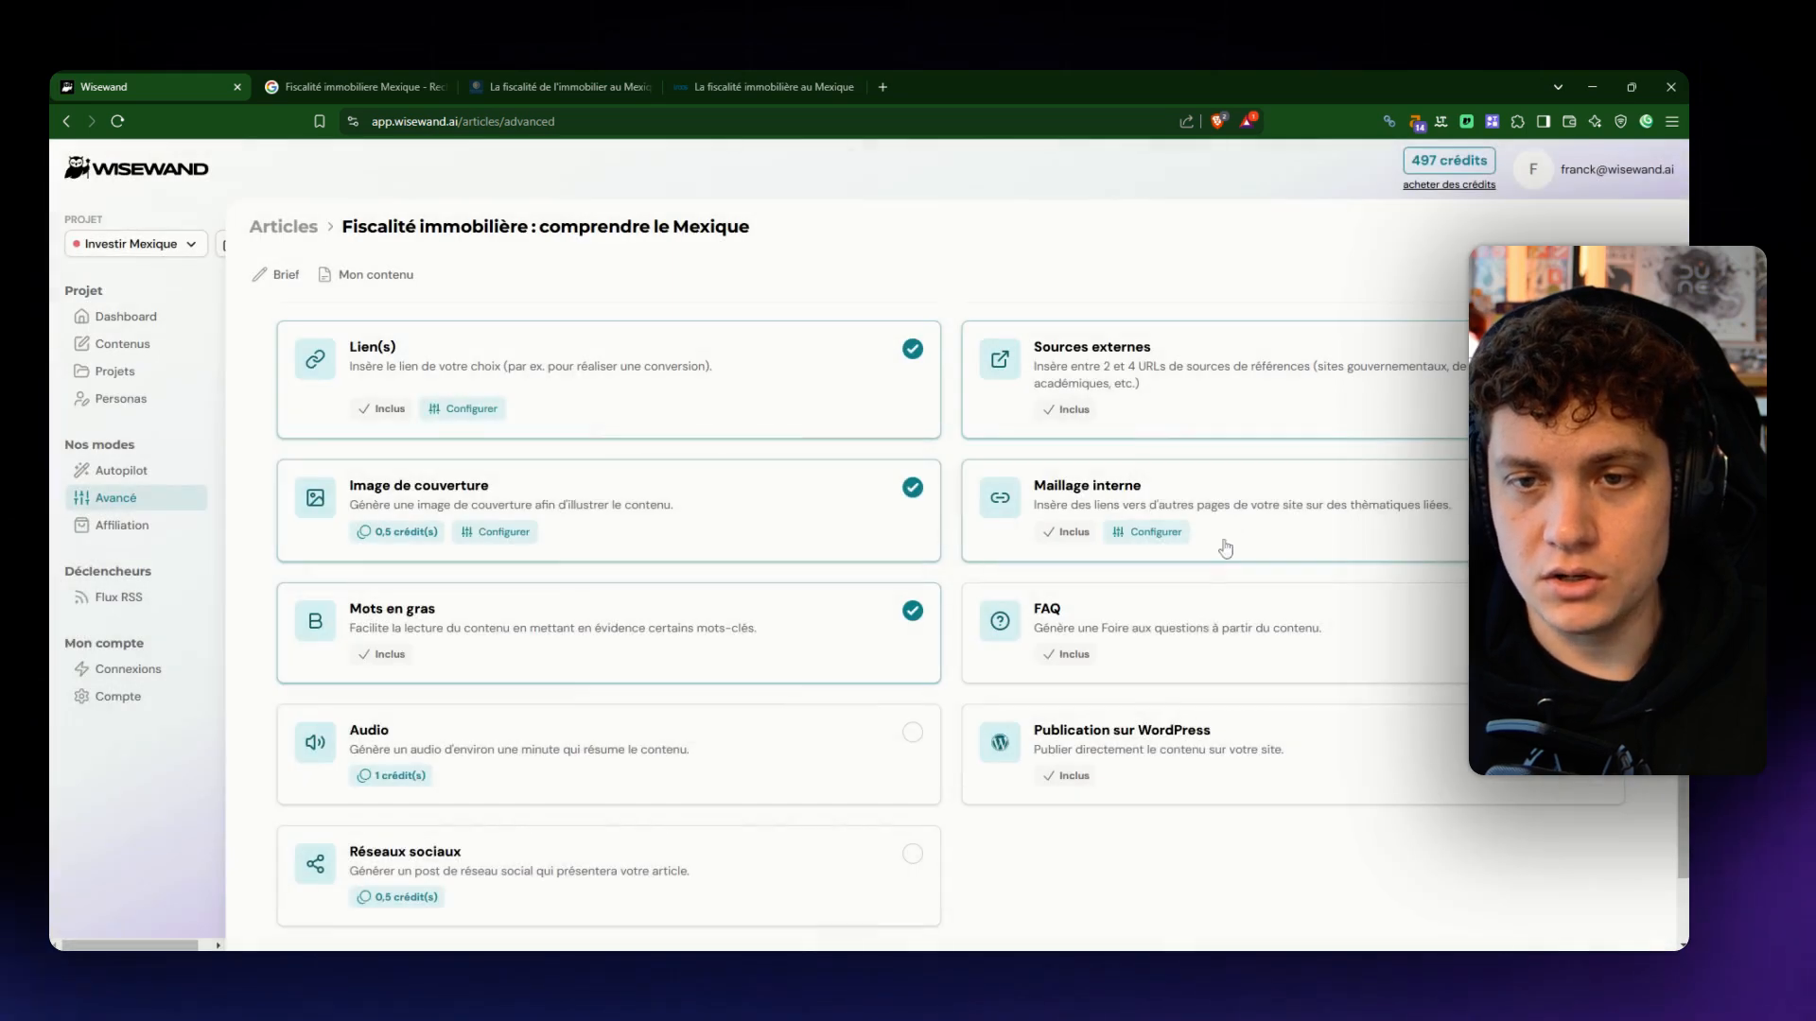
- Enable WordPress publication on the Investir Mexique site with Brouillon as publication type and save the settings
scroll(1345, 633, down, 2)
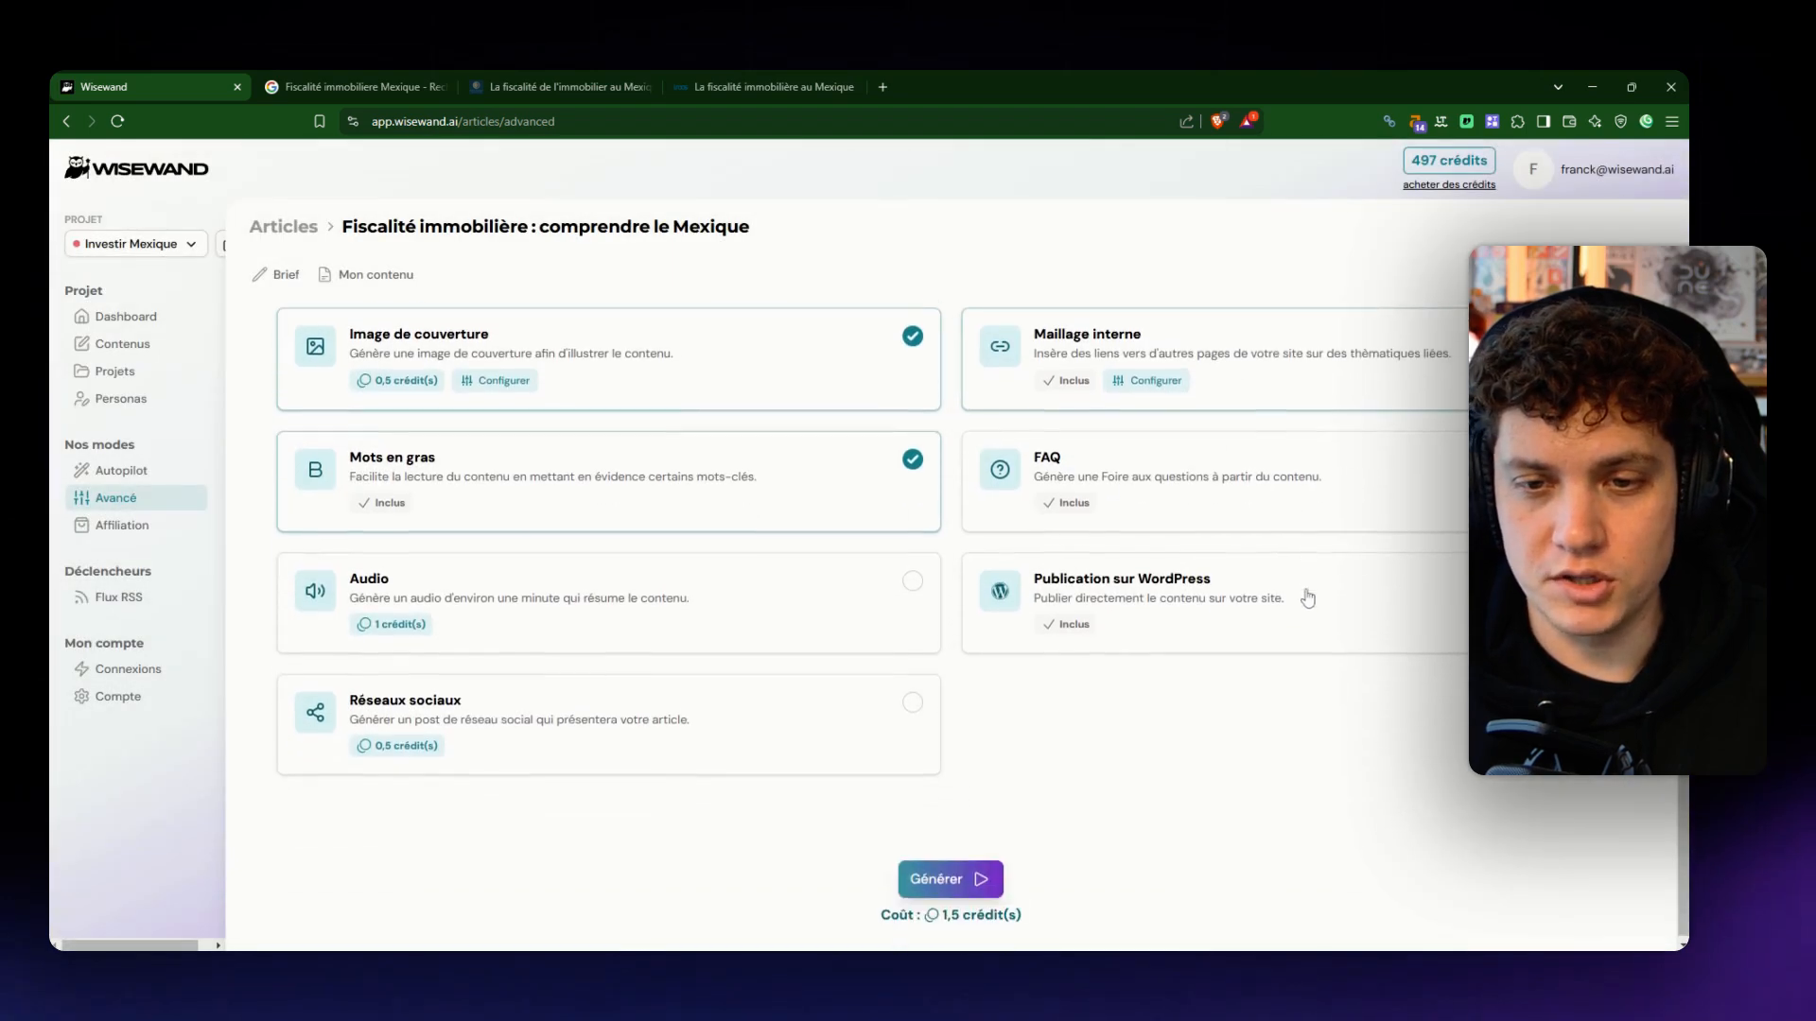
click(1342, 605)
click(1156, 619)
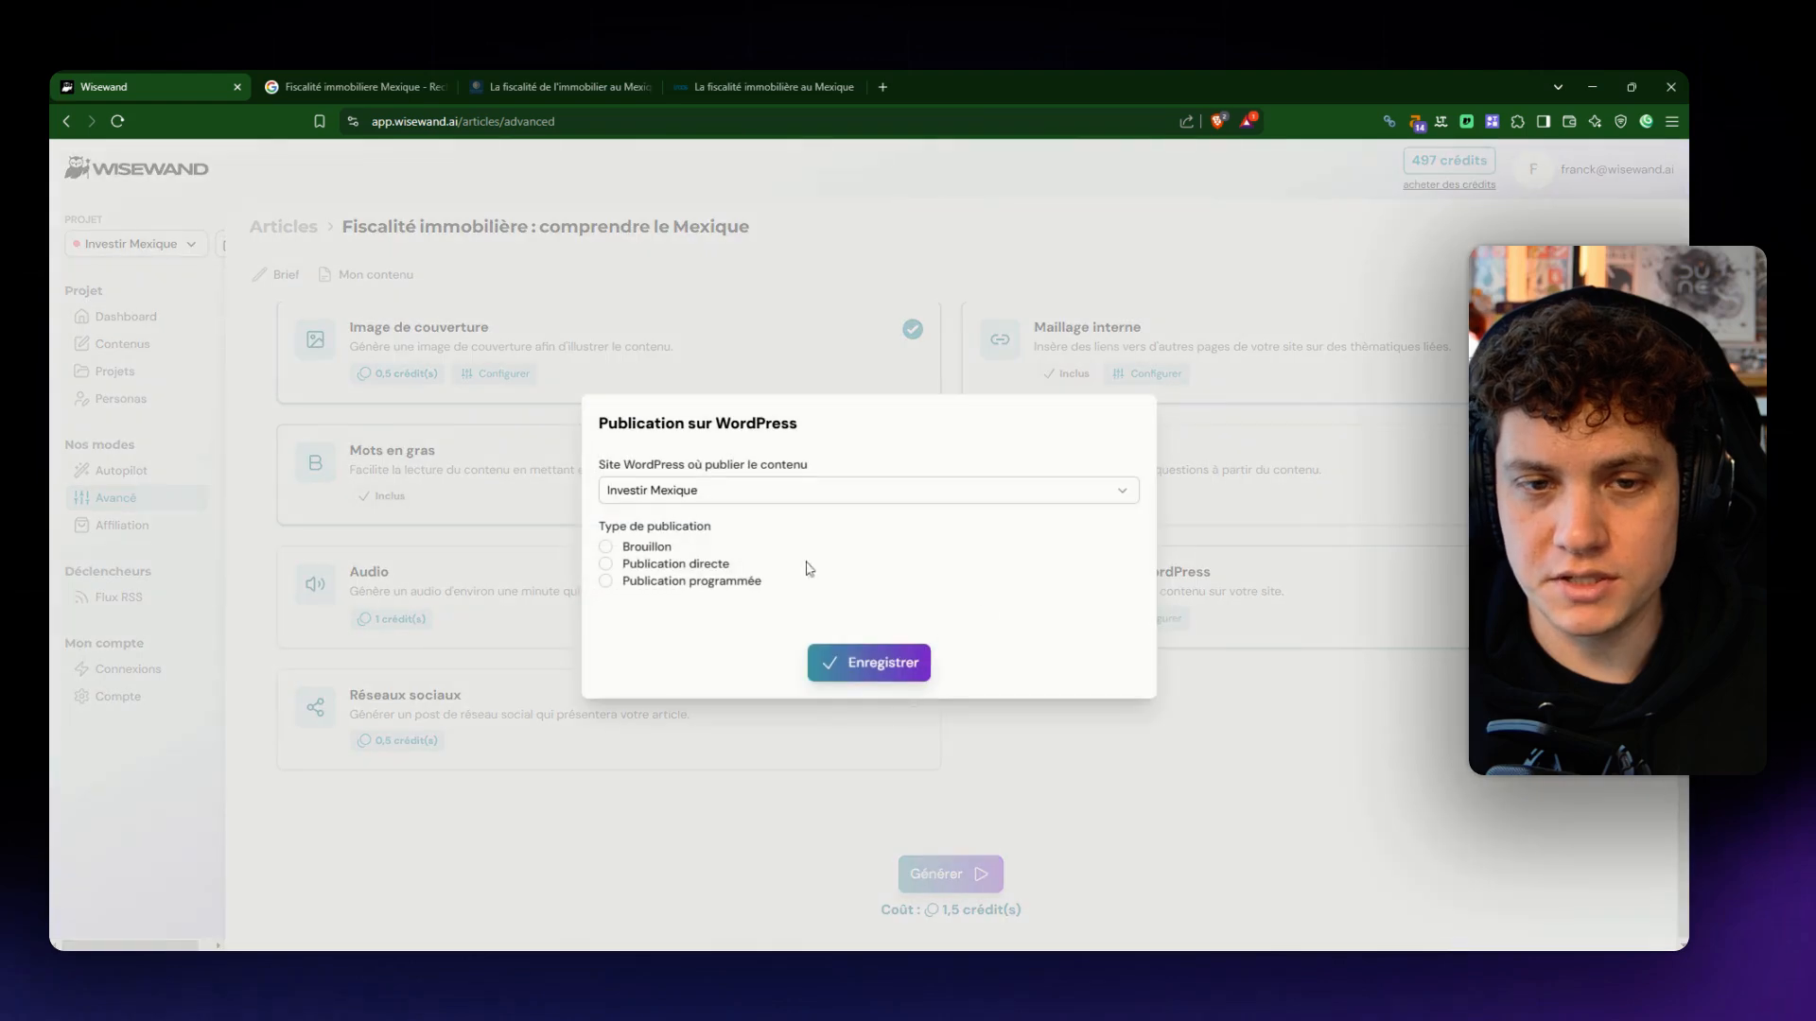
click(662, 548)
click(846, 659)
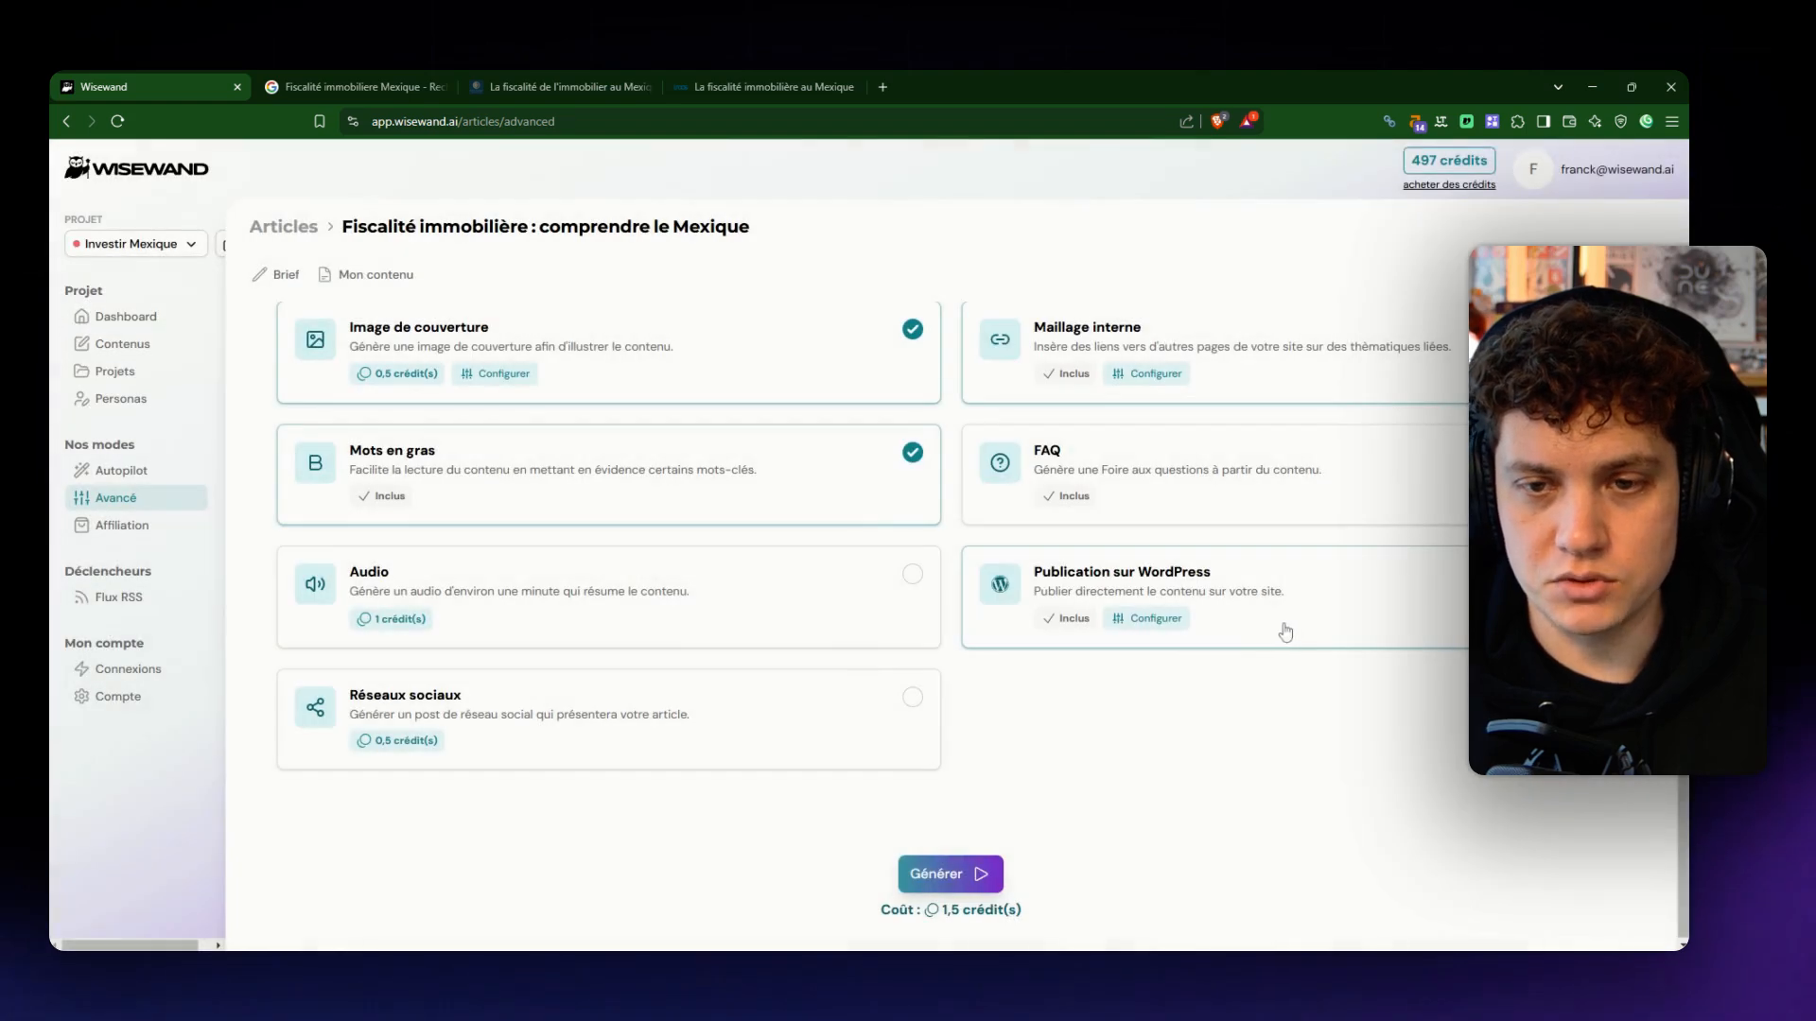
- Generate the article with the chosen parameters and options, and check its status among the project's latest contents on the dashboard
scroll(1079, 778, up, 12)
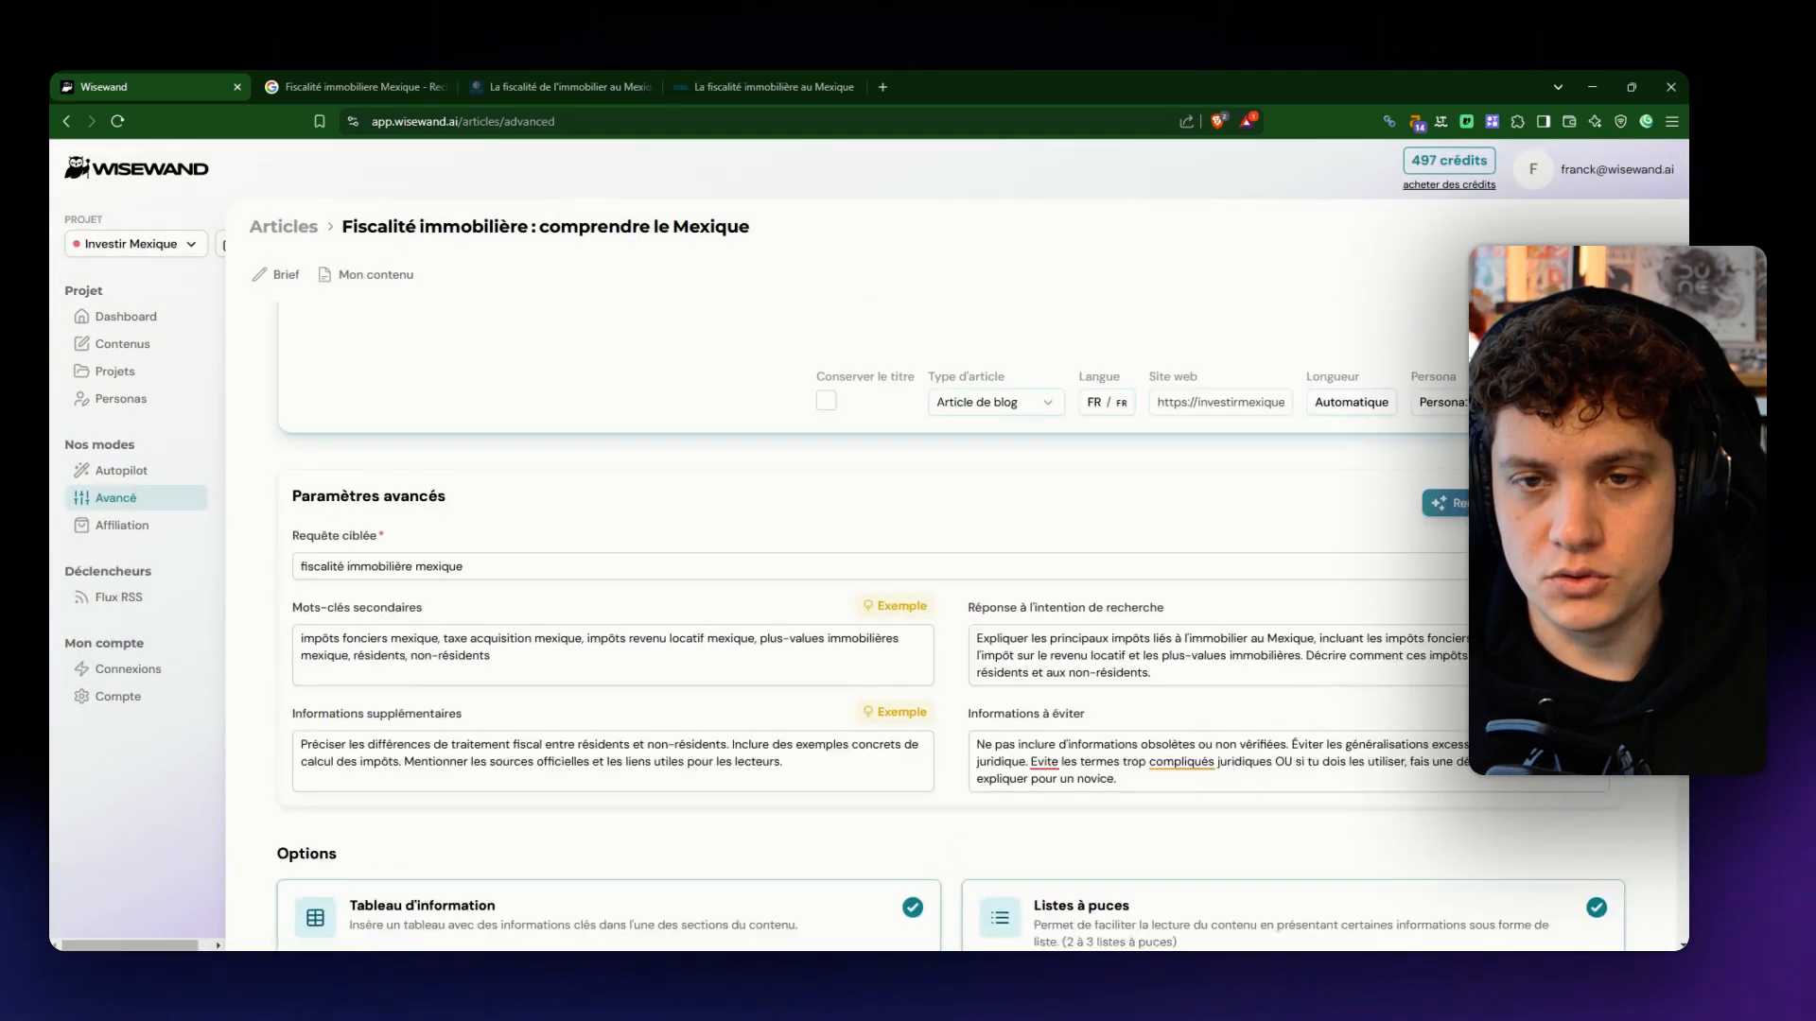
scroll(963, 634, down, 6)
scroll(960, 632, down, 5)
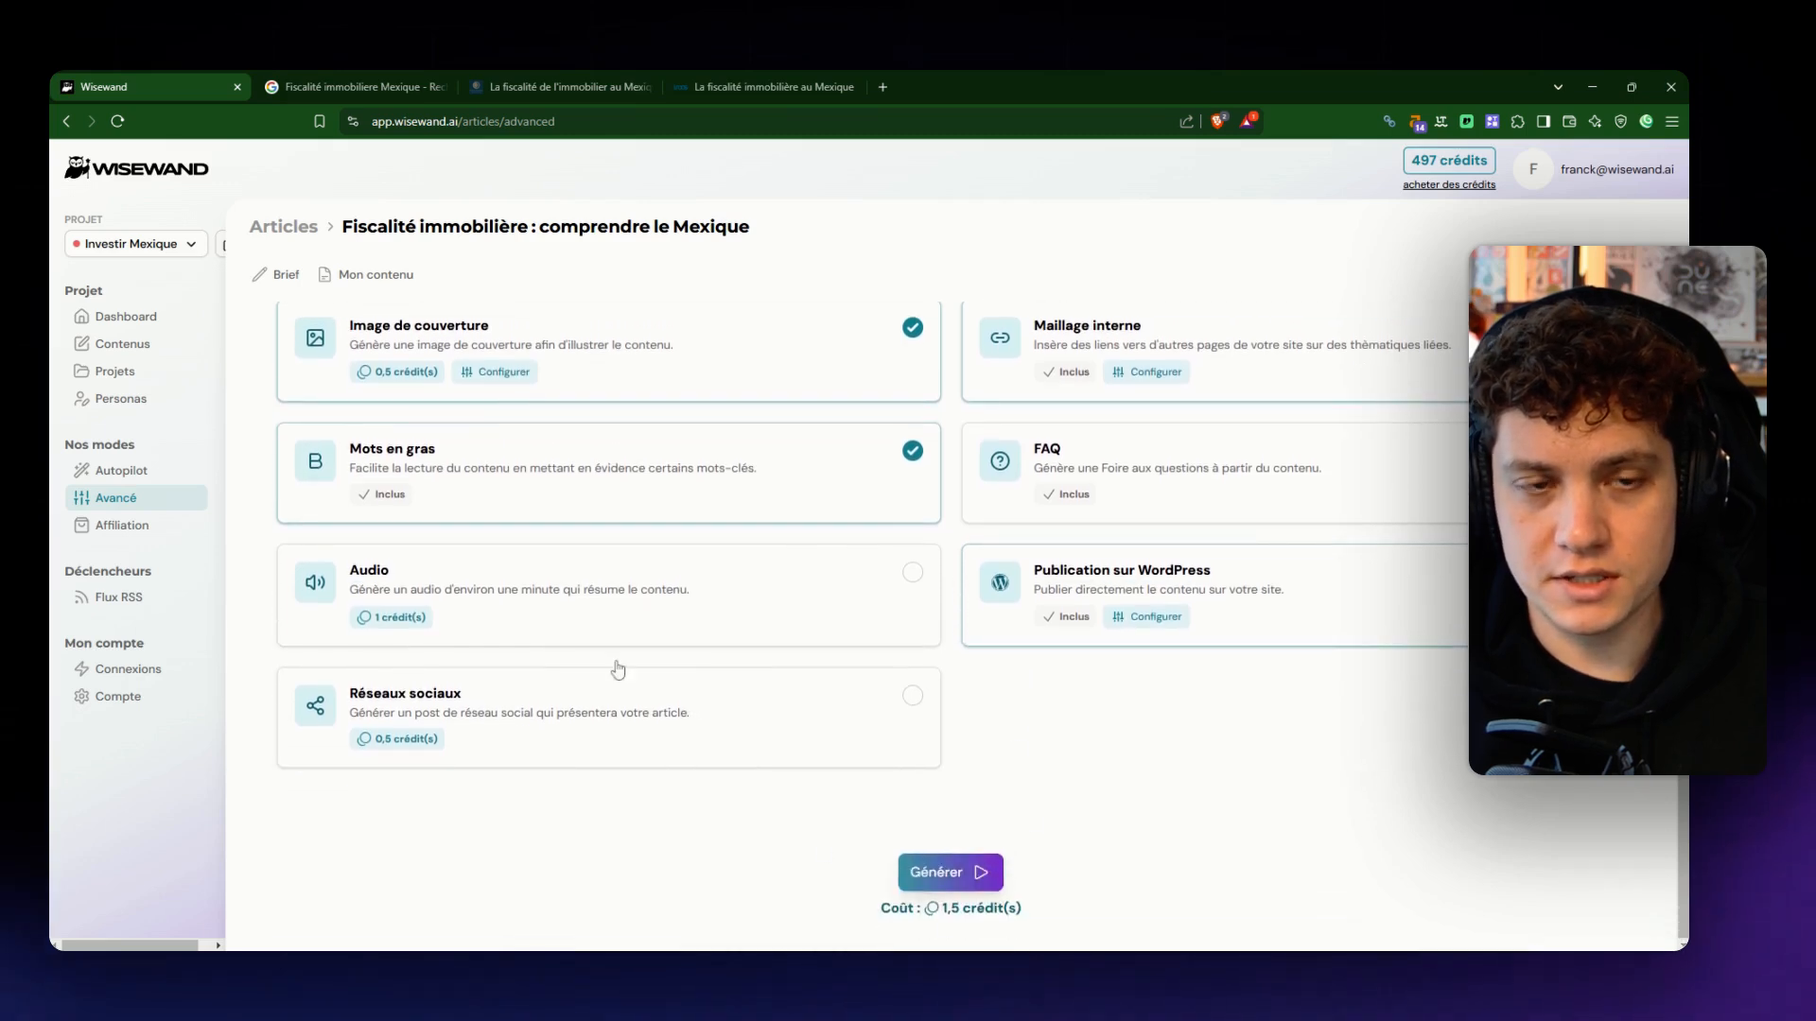
scroll(407, 392, up, 3)
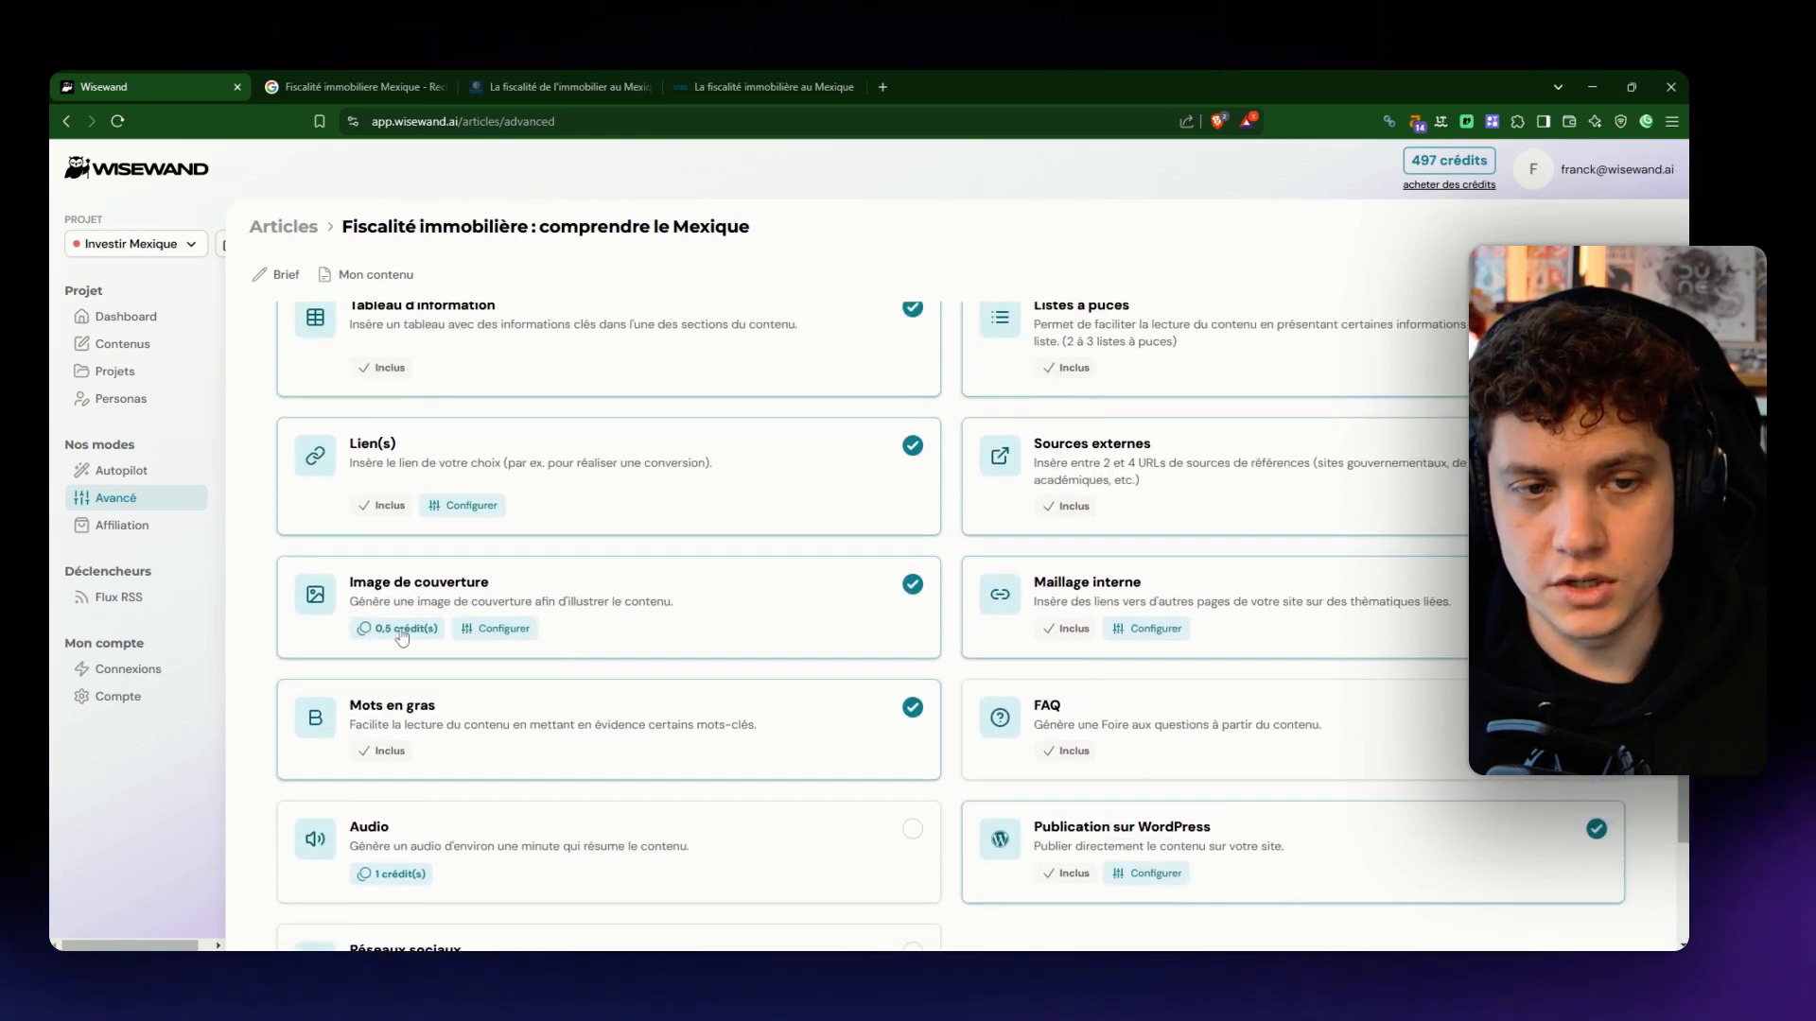
scroll(683, 648, down, 1)
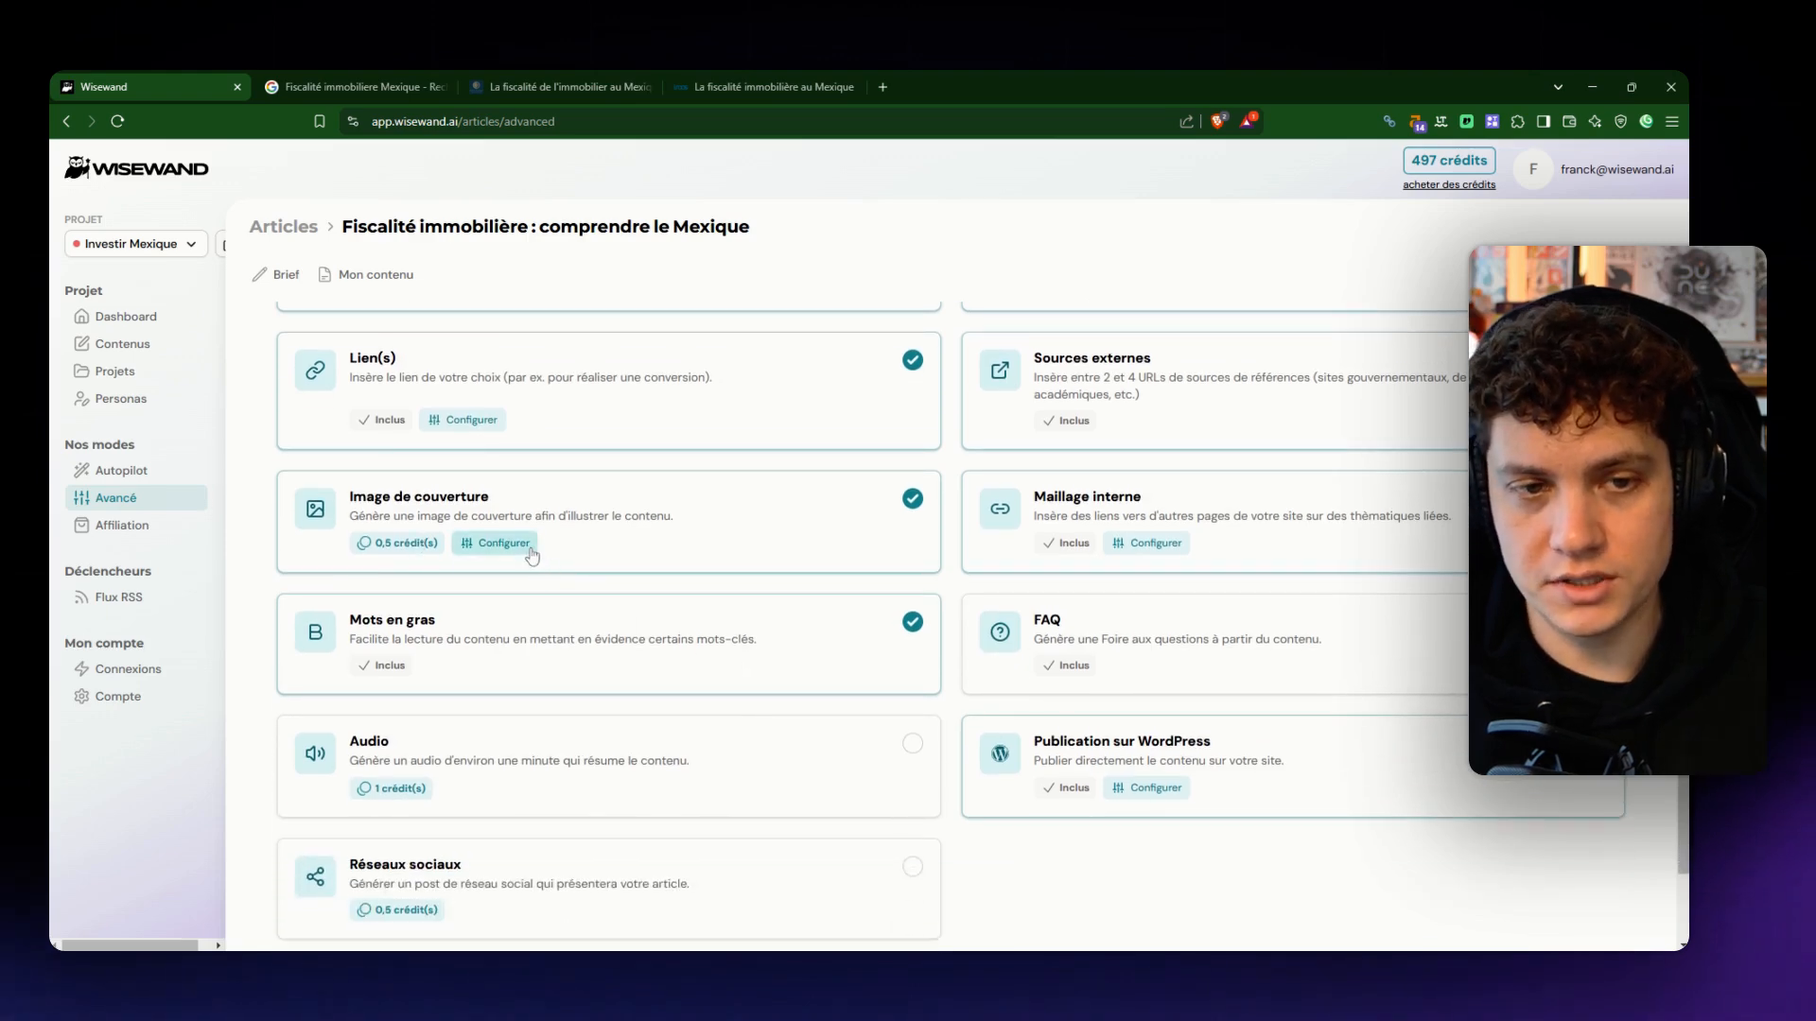
scroll(553, 558, down, 2)
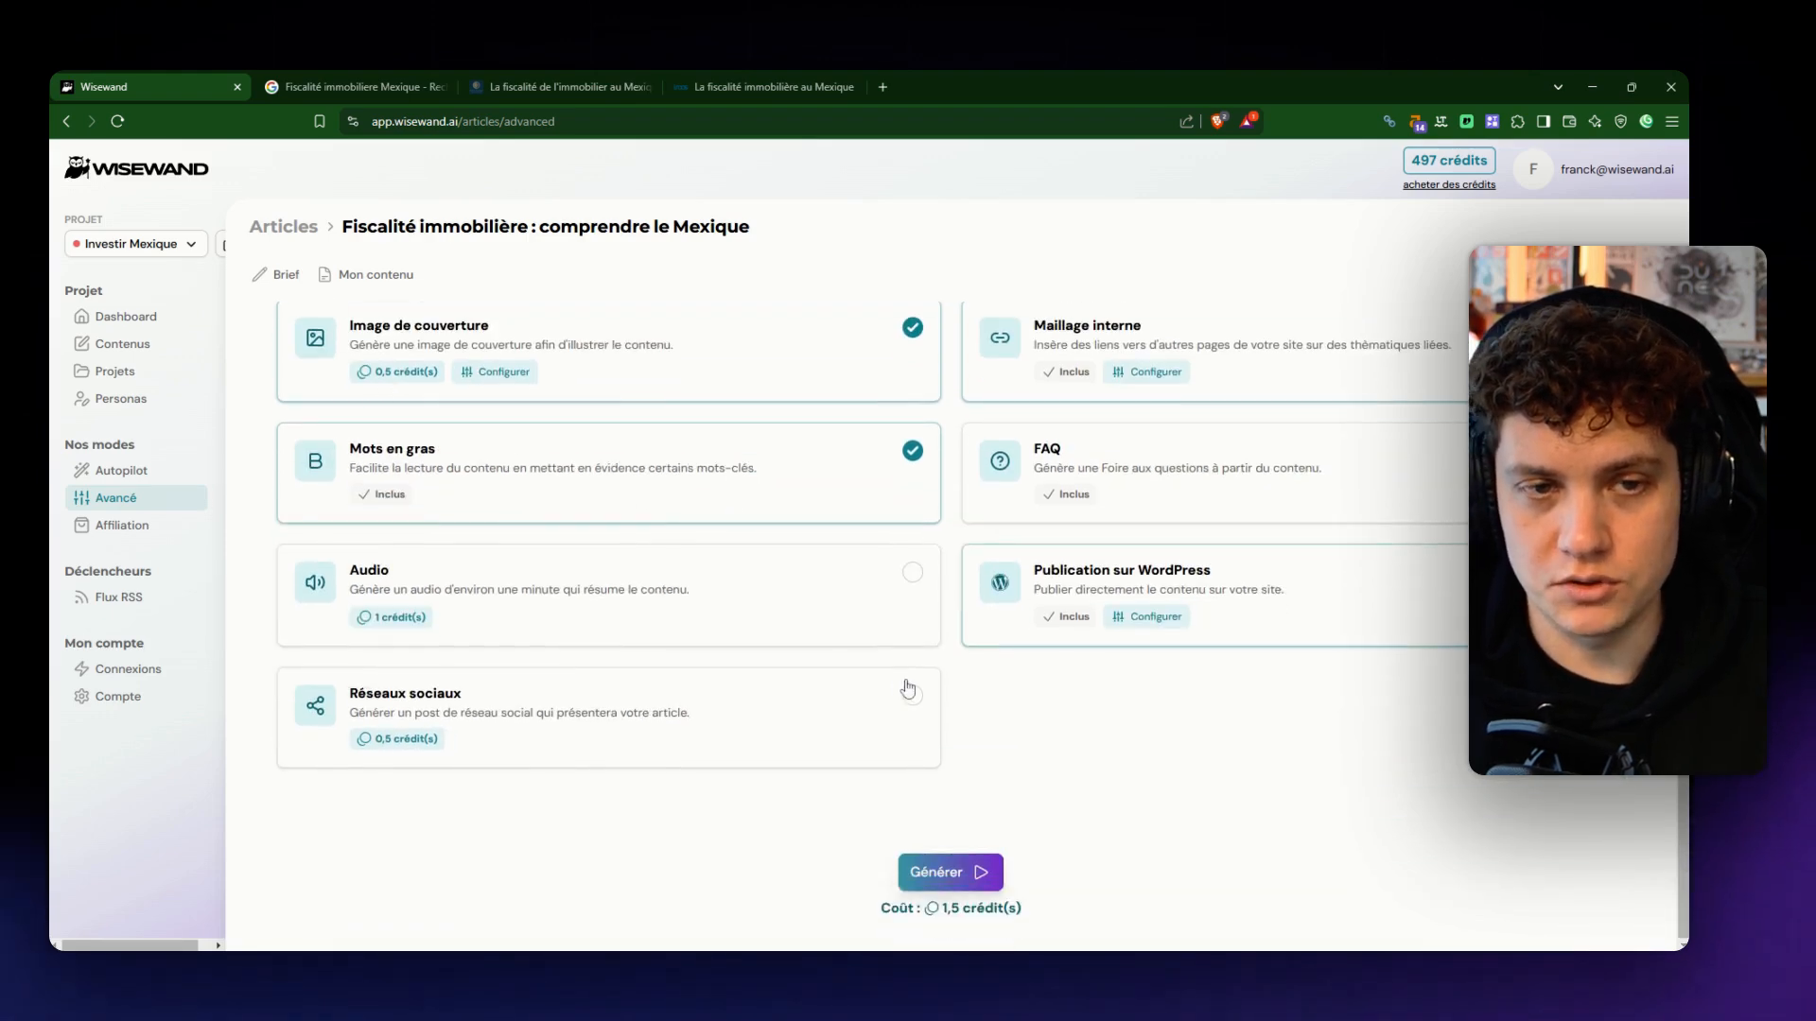
click(949, 871)
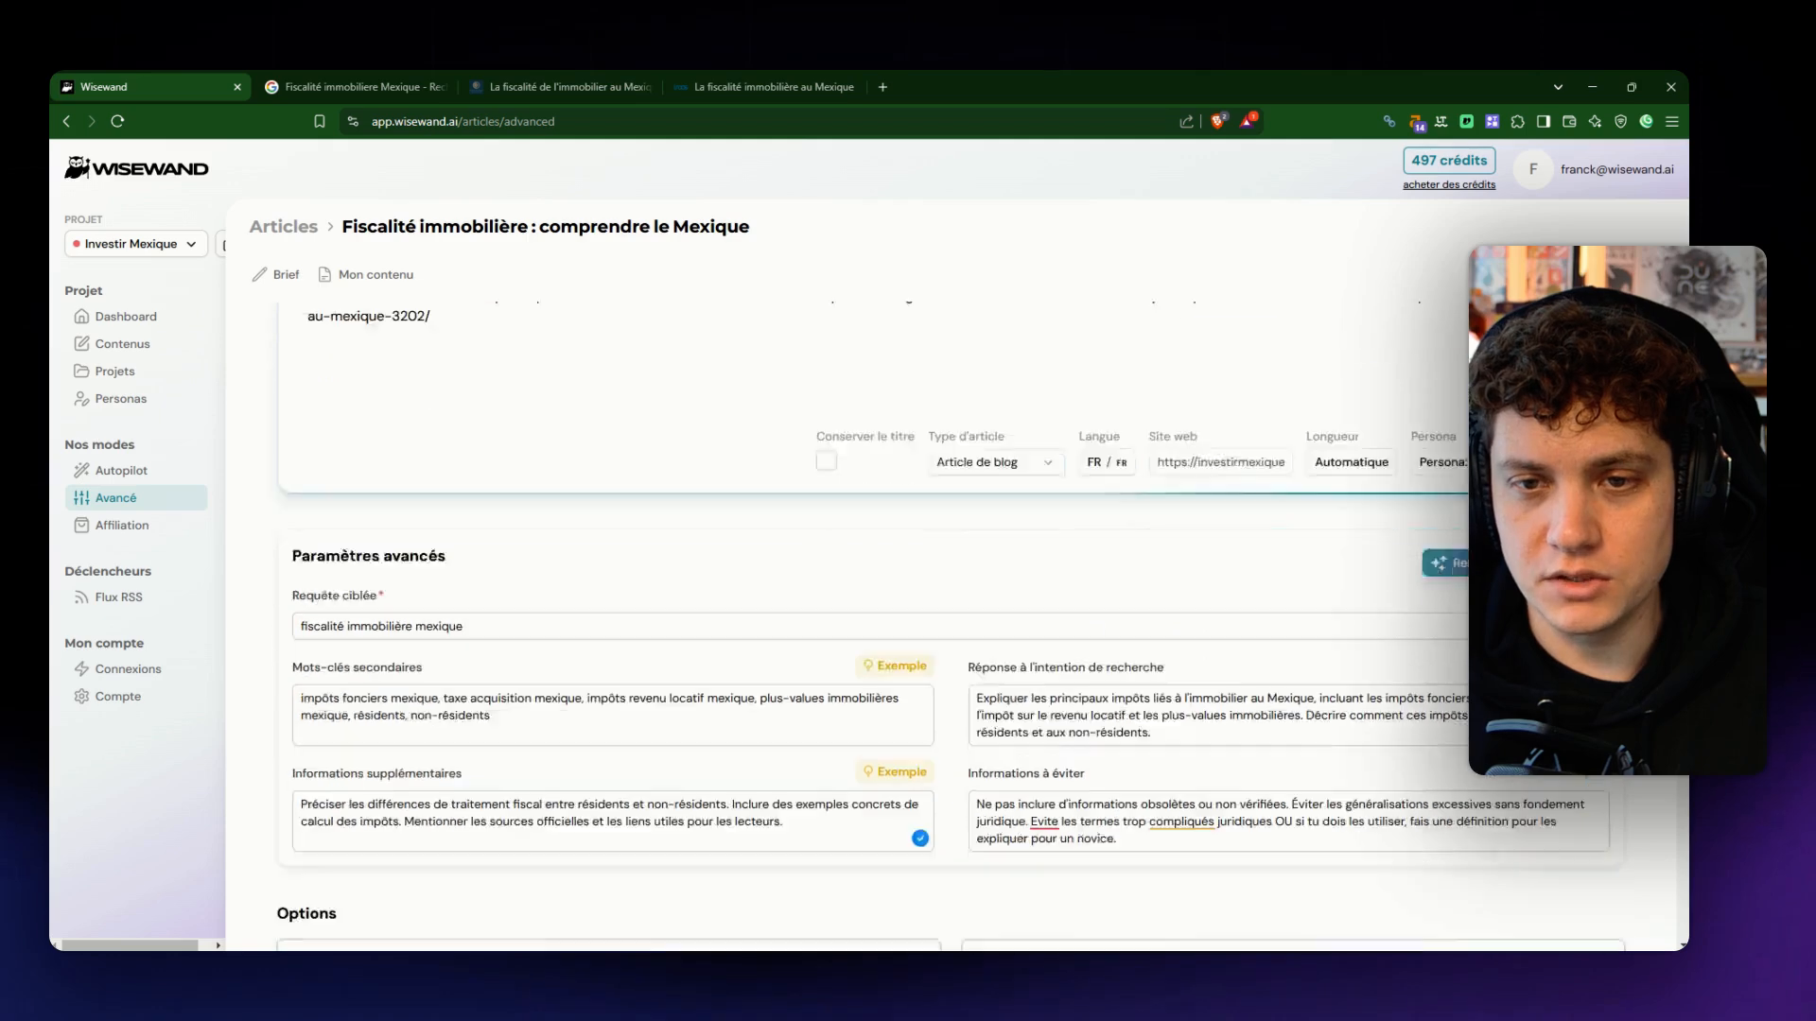
click(933, 871)
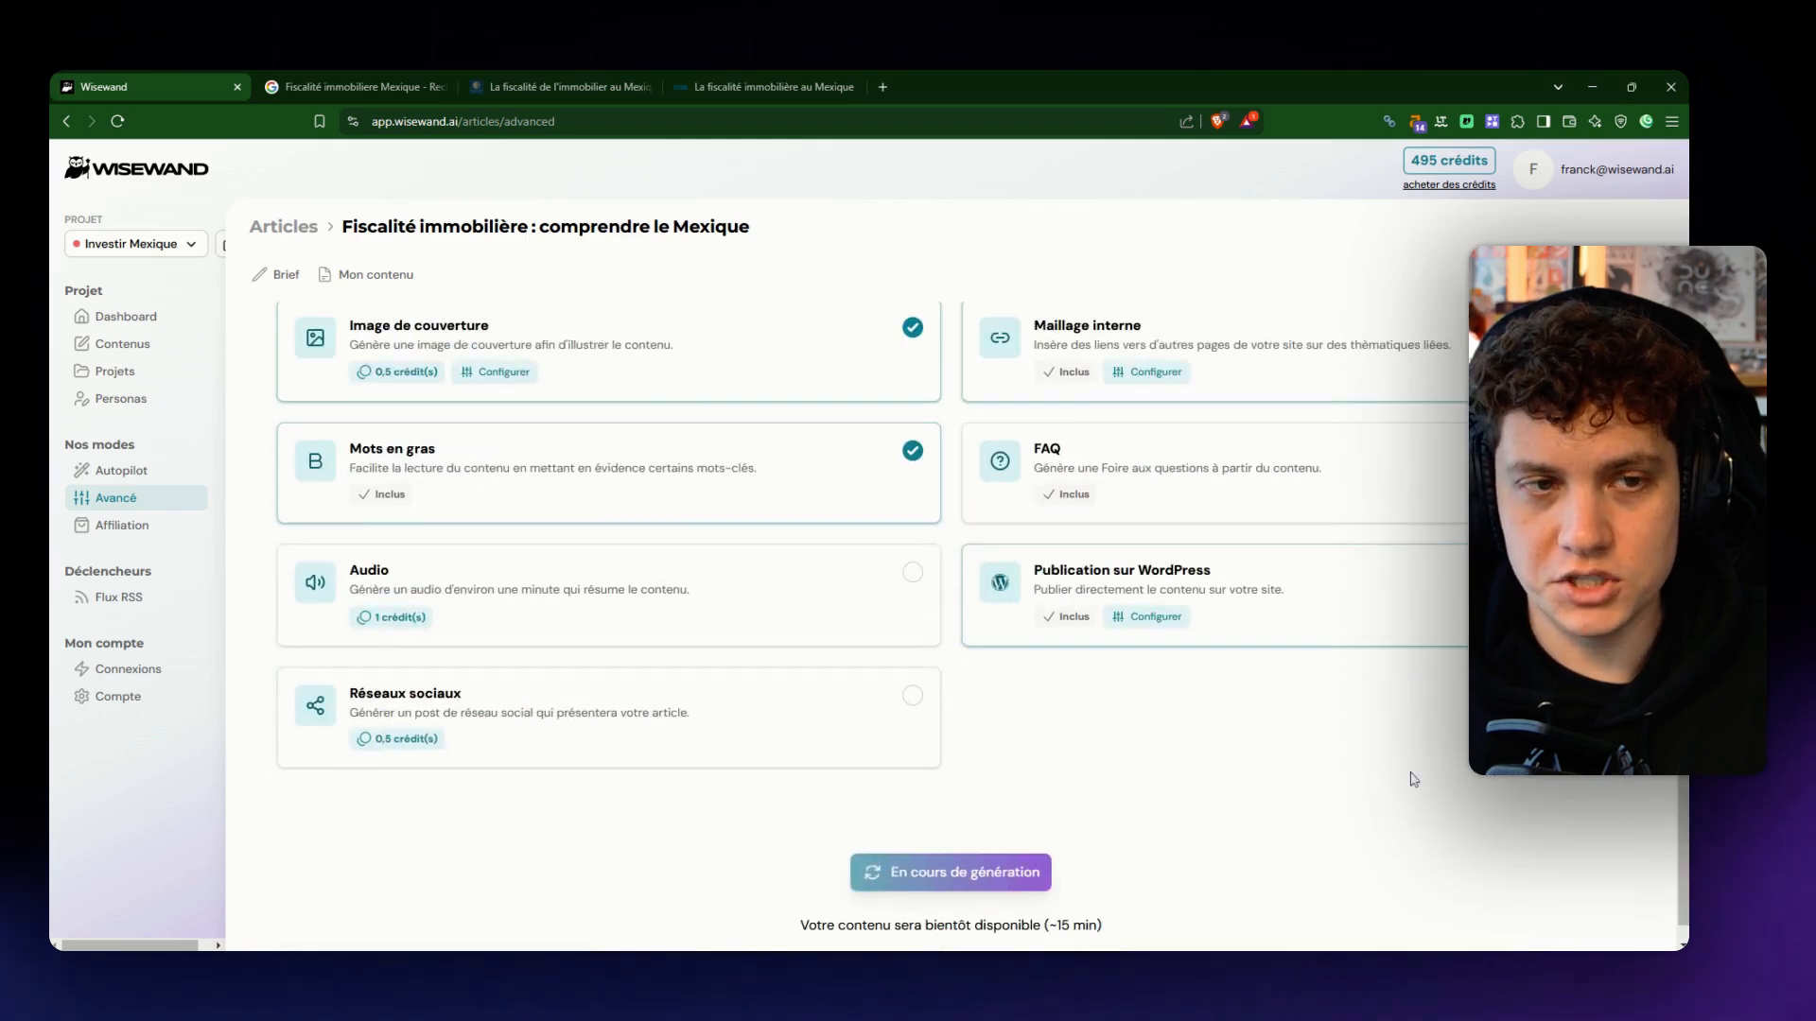
scroll(795, 587, down, 2)
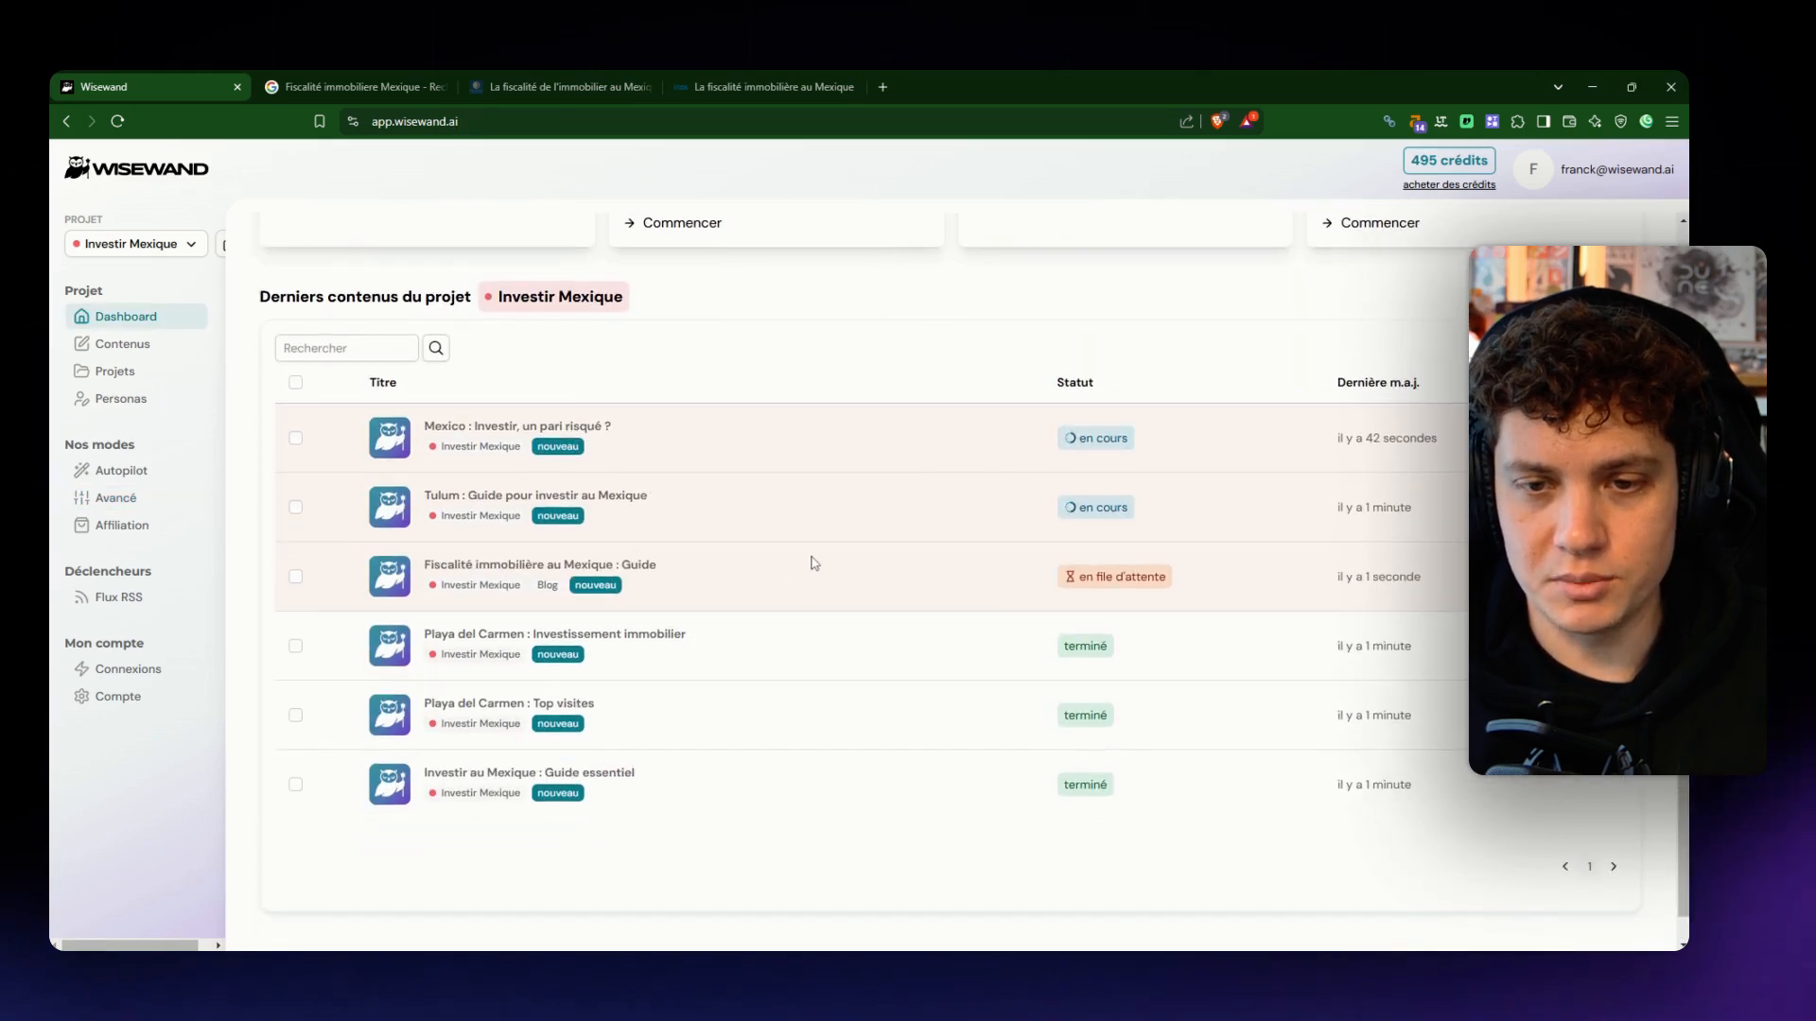